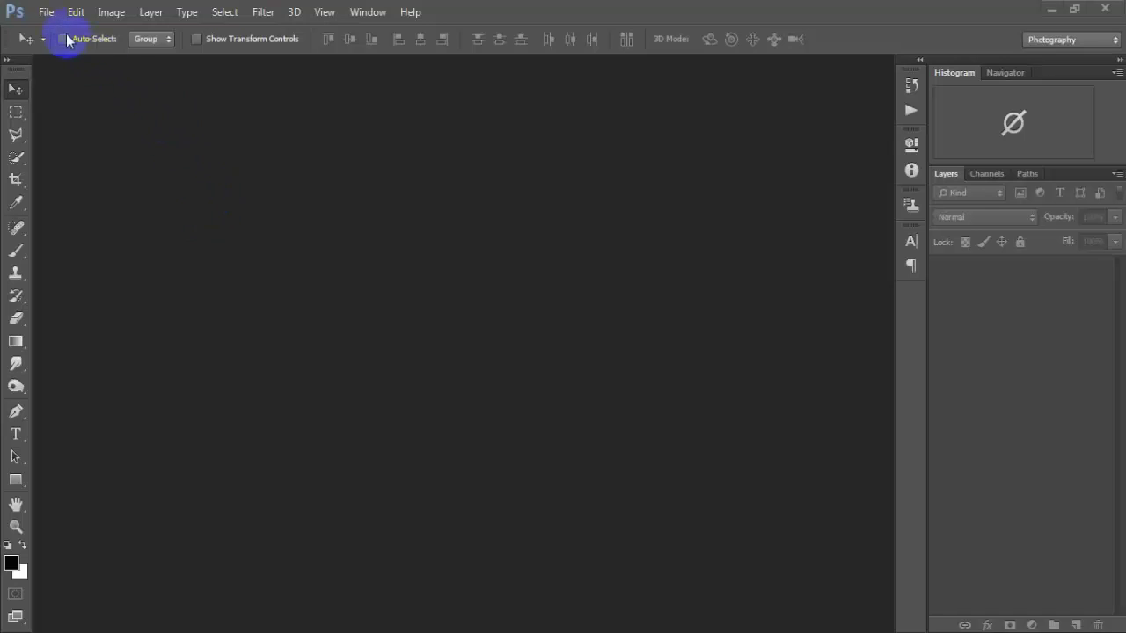
# Open background.jpg and dock its window as a tabbed document.
pyautogui.click(46, 12)
pyautogui.click(132, 49)
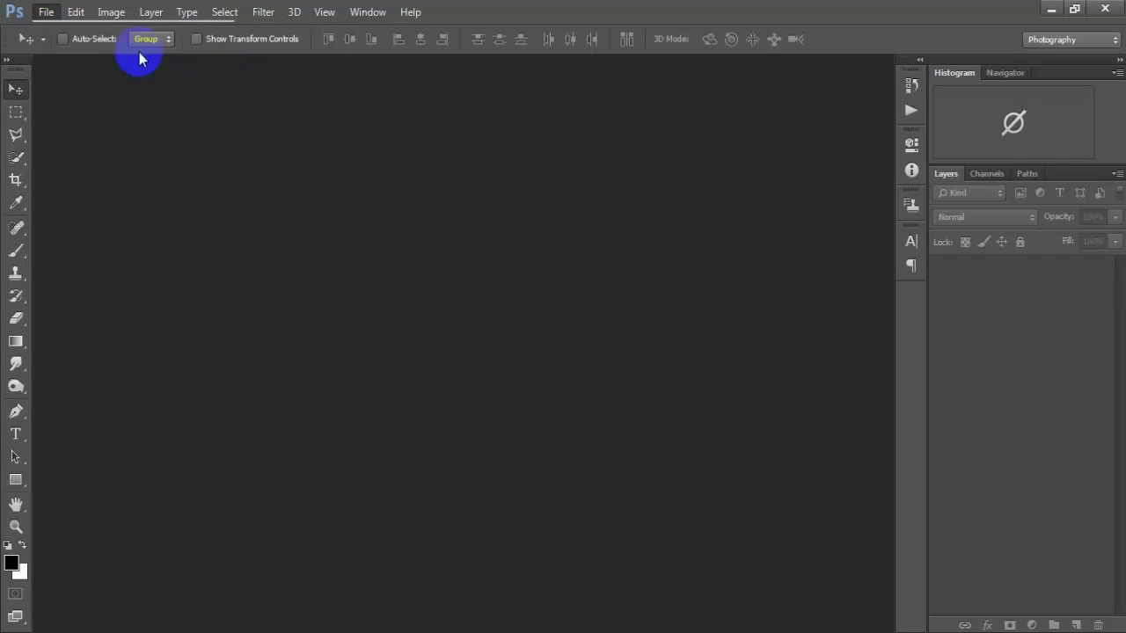
pyautogui.click(231, 169)
pyautogui.click(452, 388)
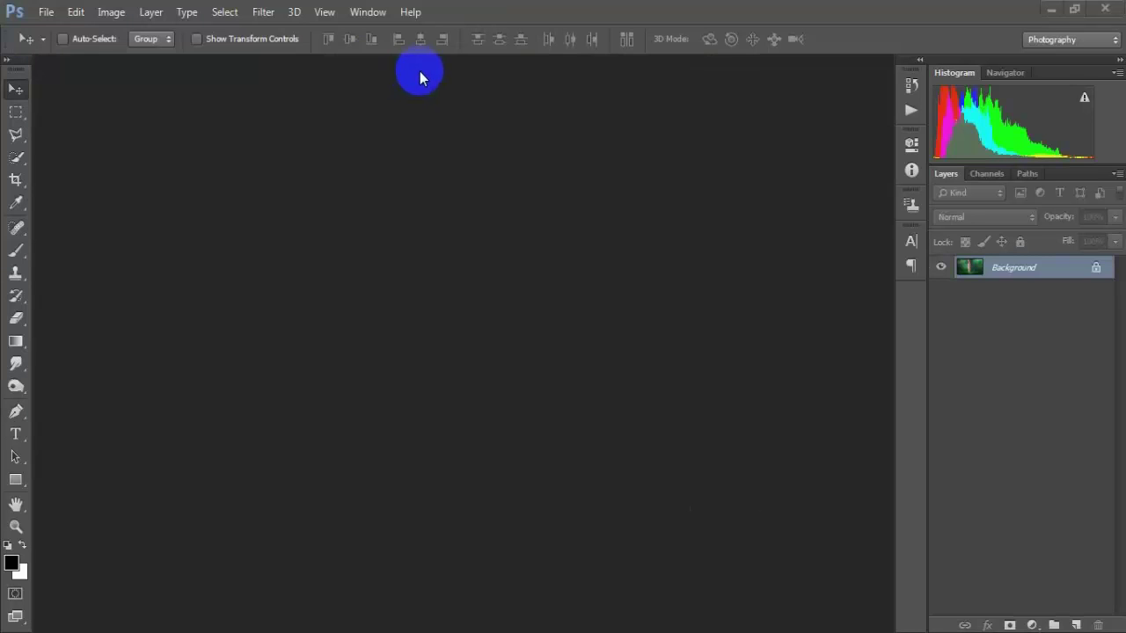
pyautogui.moveTo(358, 73); pyautogui.dragTo(417, 76)
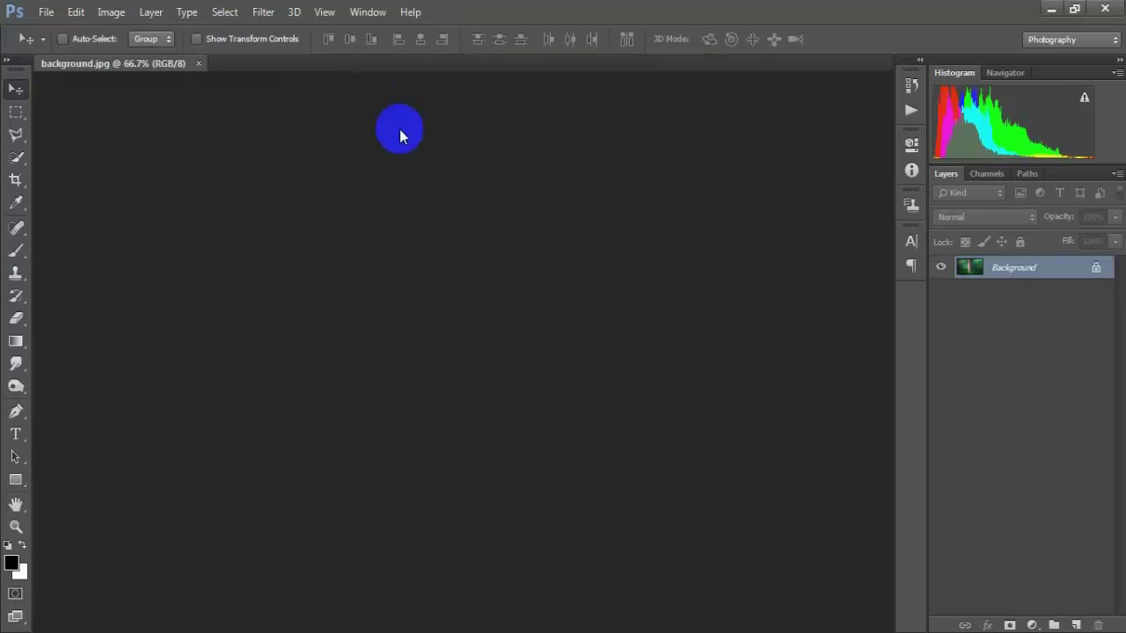
# Place the M1 cutout linked, shrink it to about four fifths and lower it against the trunk.
pyautogui.click(39, 12)
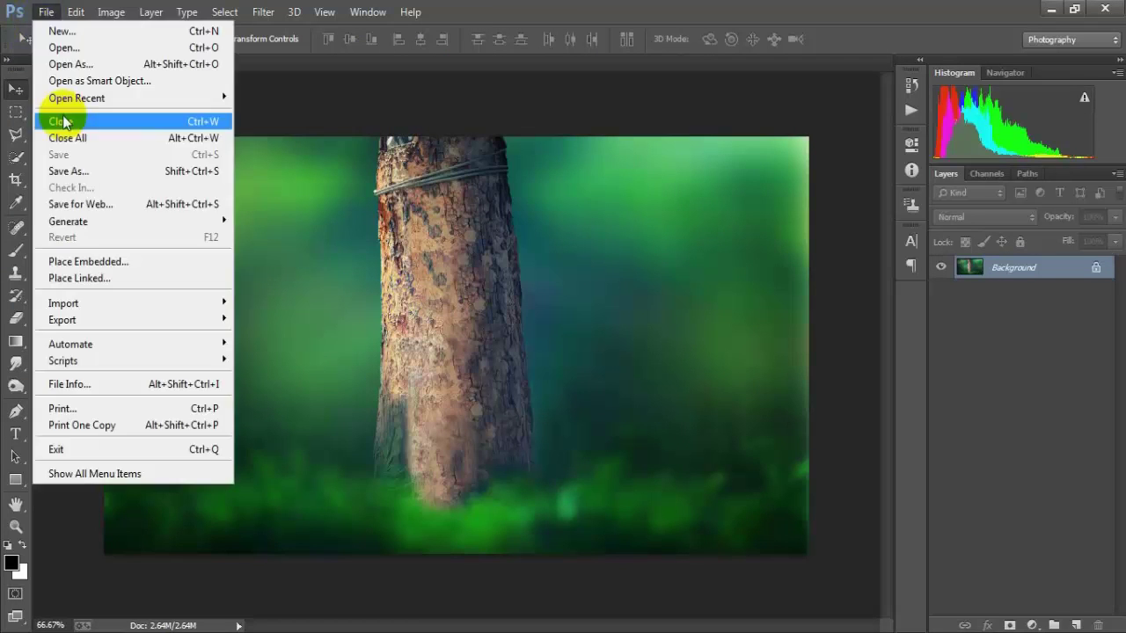
pyautogui.click(191, 276)
pyautogui.click(390, 255)
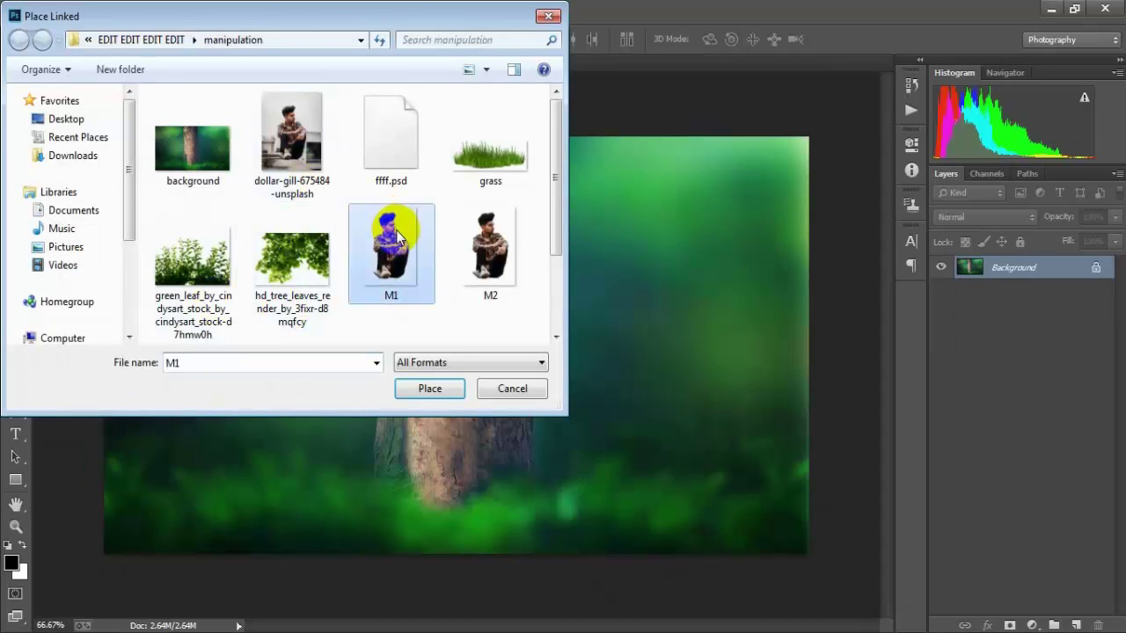
pyautogui.click(452, 390)
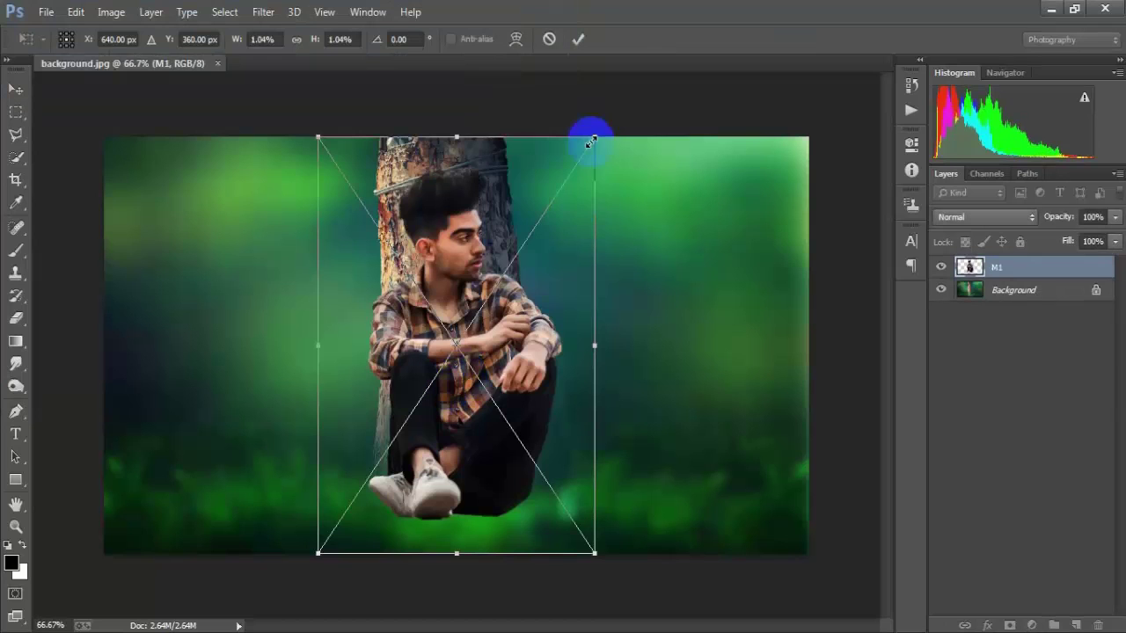
pyautogui.moveTo(594, 141); pyautogui.dragTo(573, 181)
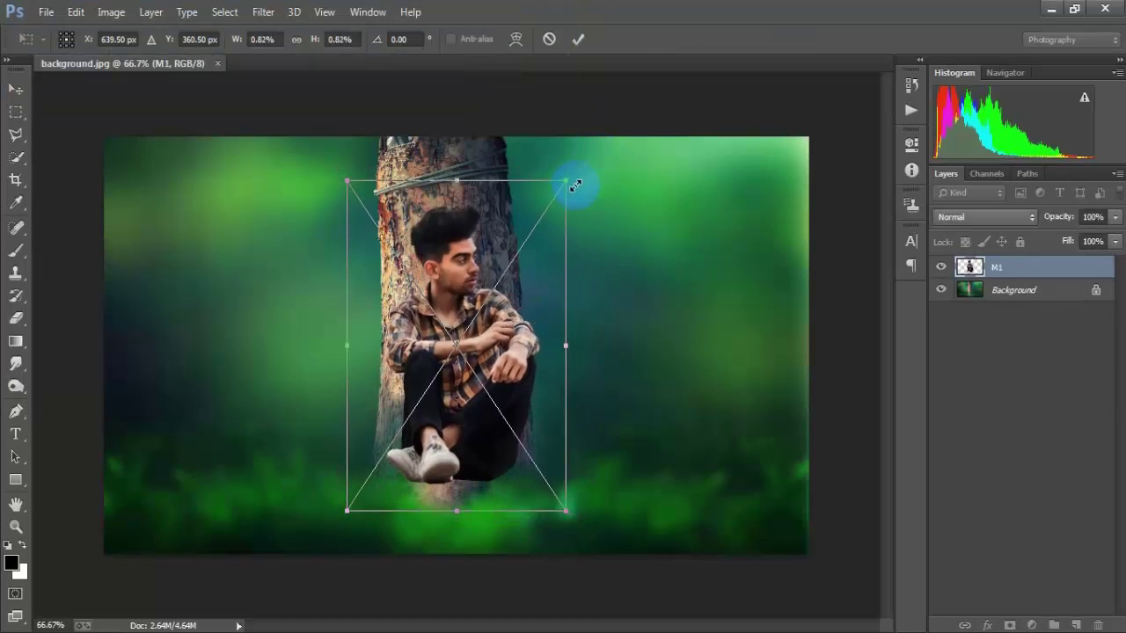
pyautogui.moveTo(510, 334); pyautogui.dragTo(520, 375)
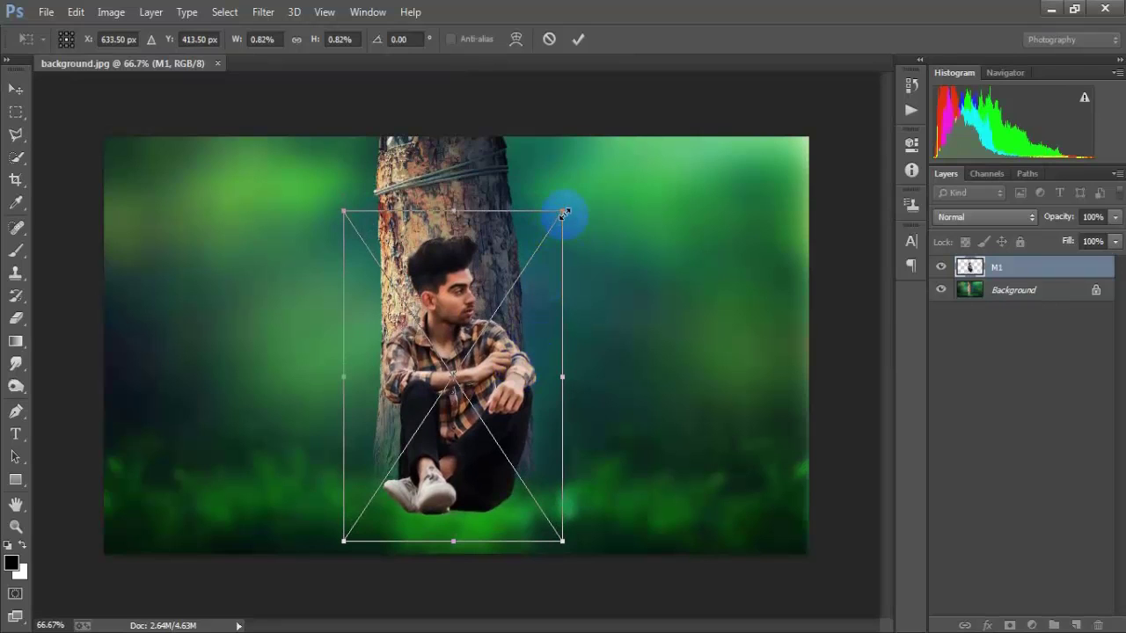
pyautogui.click(578, 39)
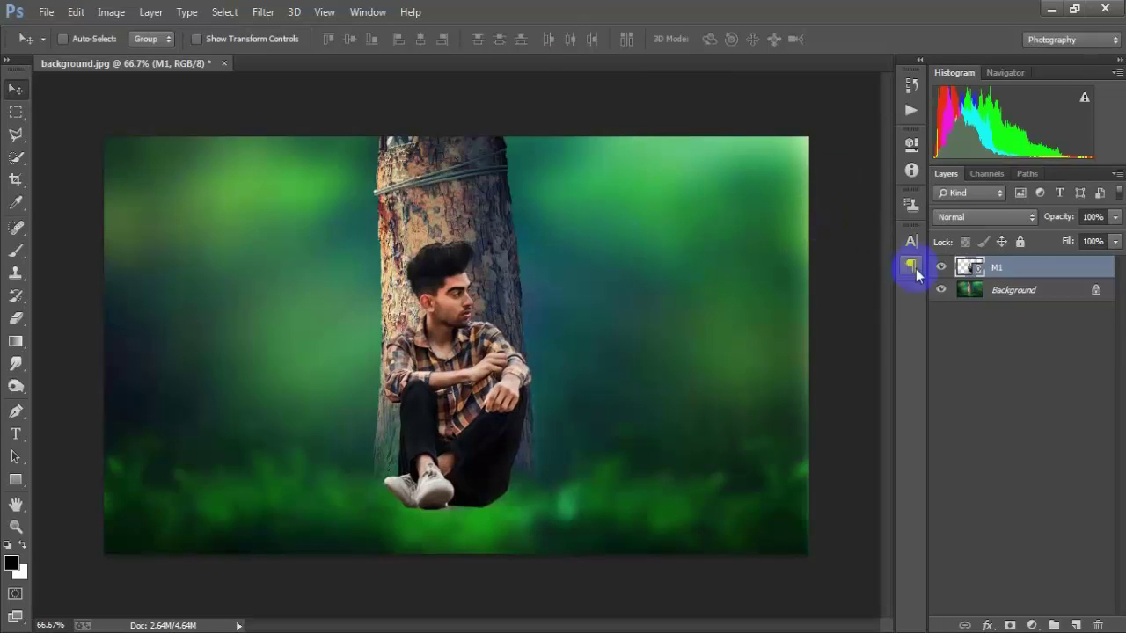
# Rasterize the M1 layer and duplicate it as M1 copy.
pyautogui.rightClick(1042, 266)
pyautogui.click(794, 327)
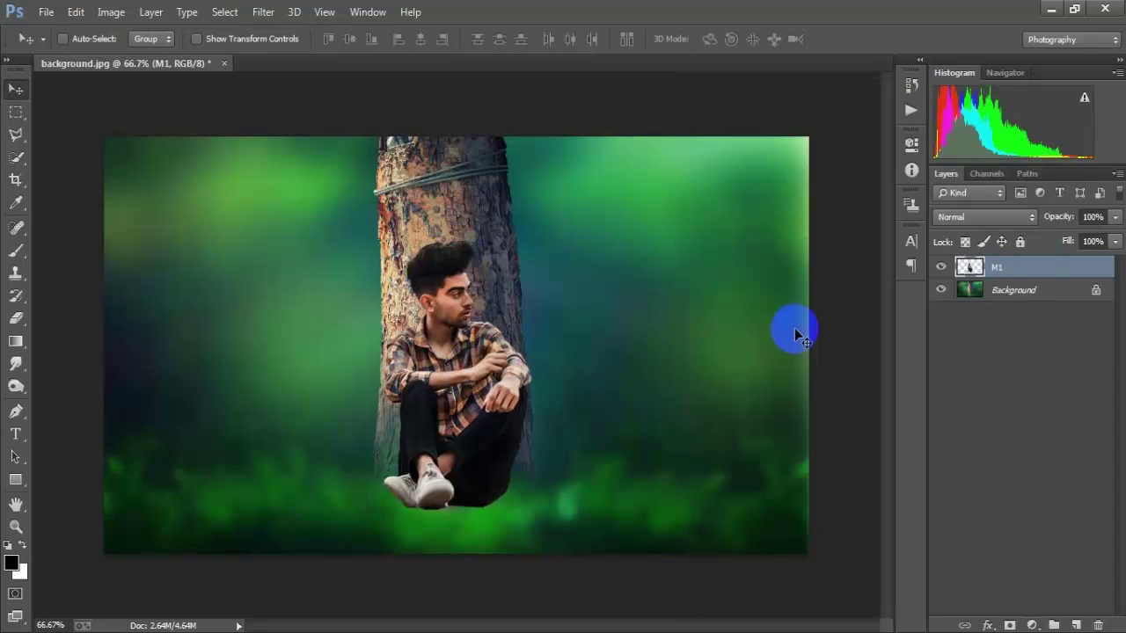
pyautogui.click(941, 266)
pyautogui.click(941, 267)
pyautogui.hotkey('ctrl', 'j')
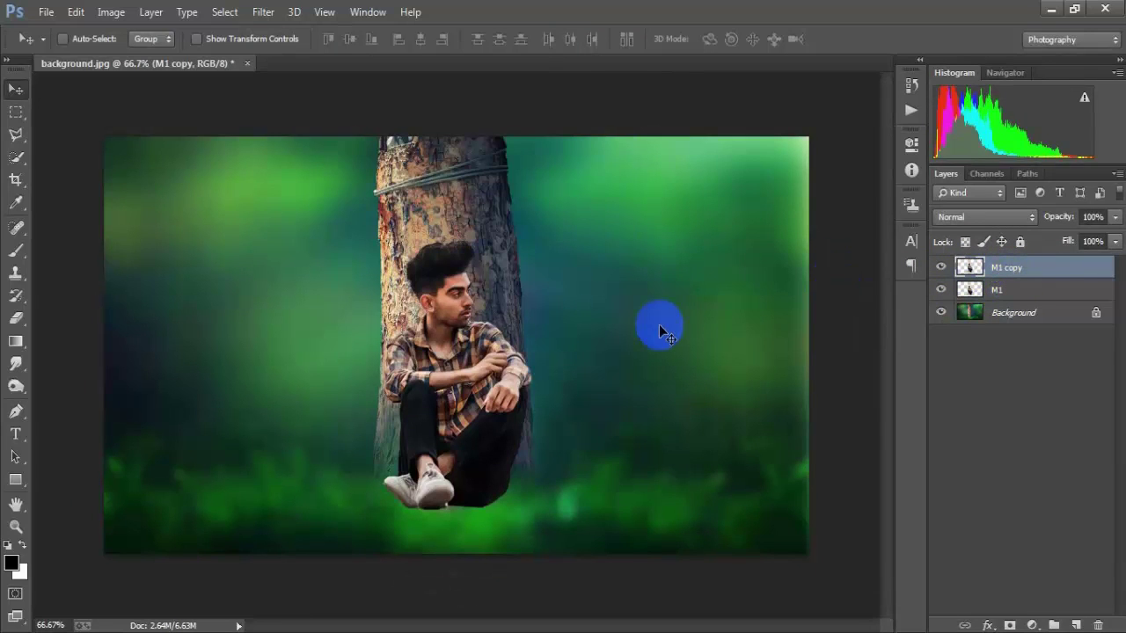
# Open the Camera Raw Filter on the M1 copy layer.
pyautogui.click(264, 12)
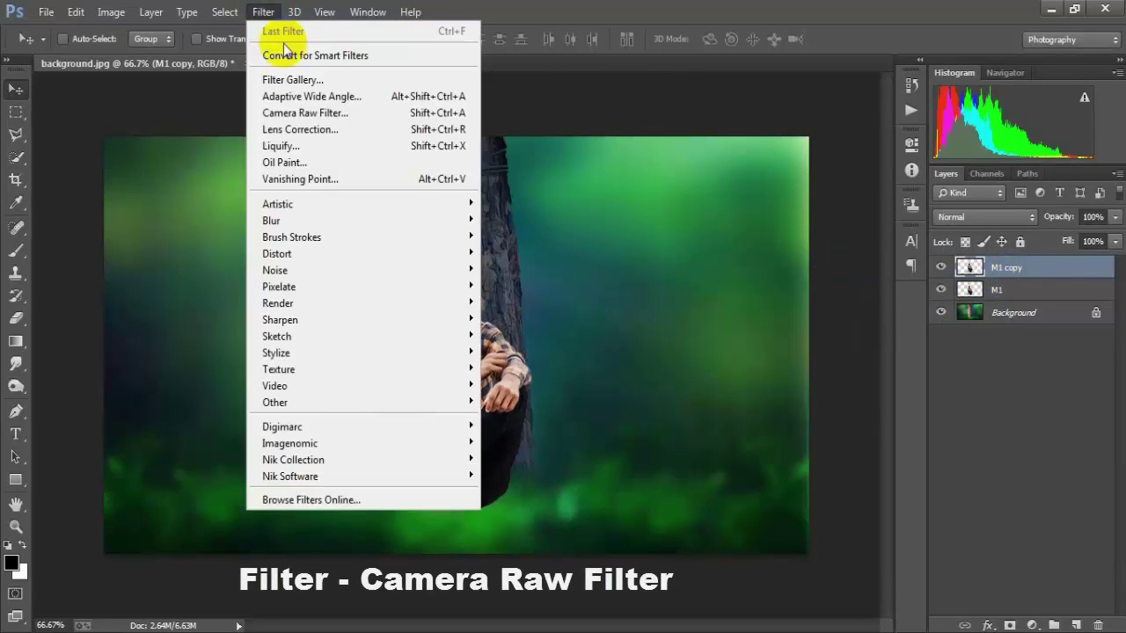
pyautogui.click(426, 121)
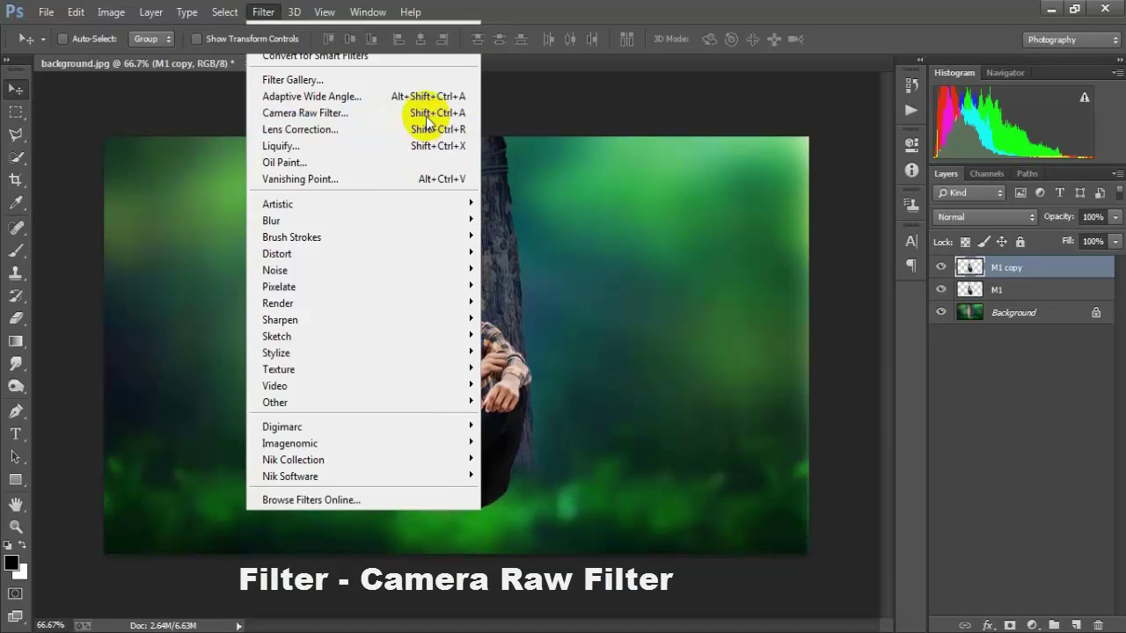
pyautogui.click(425, 121)
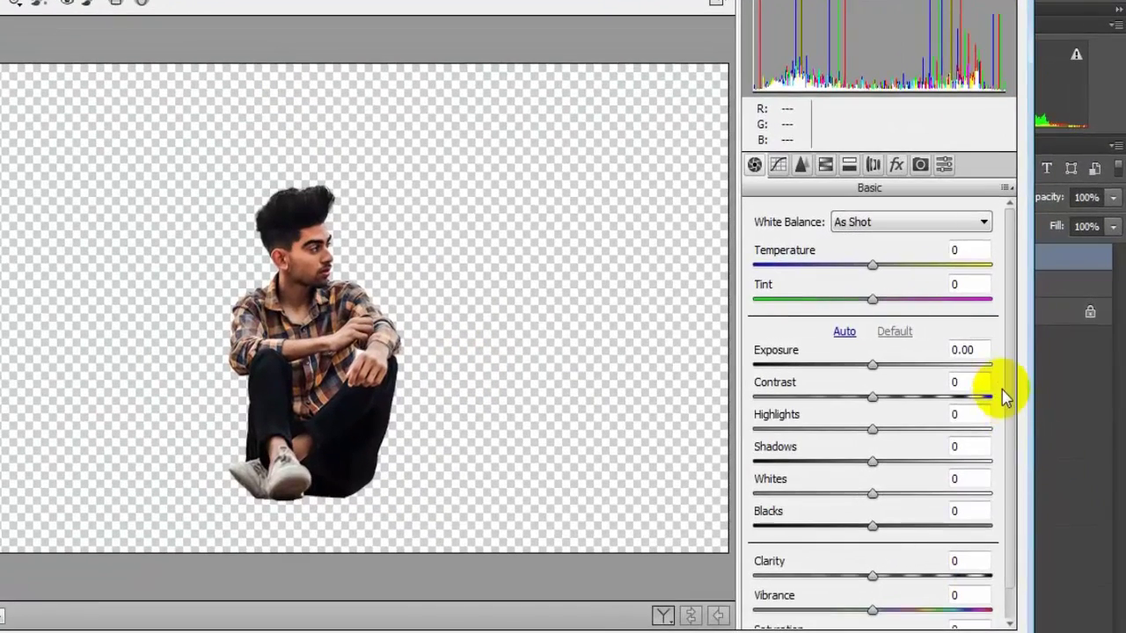
# In Camera Raw Basic, set the man's Exposure +0.35, Contrast +5 and Shadows +18.
pyautogui.click(965, 350)
pyautogui.write('+0.')
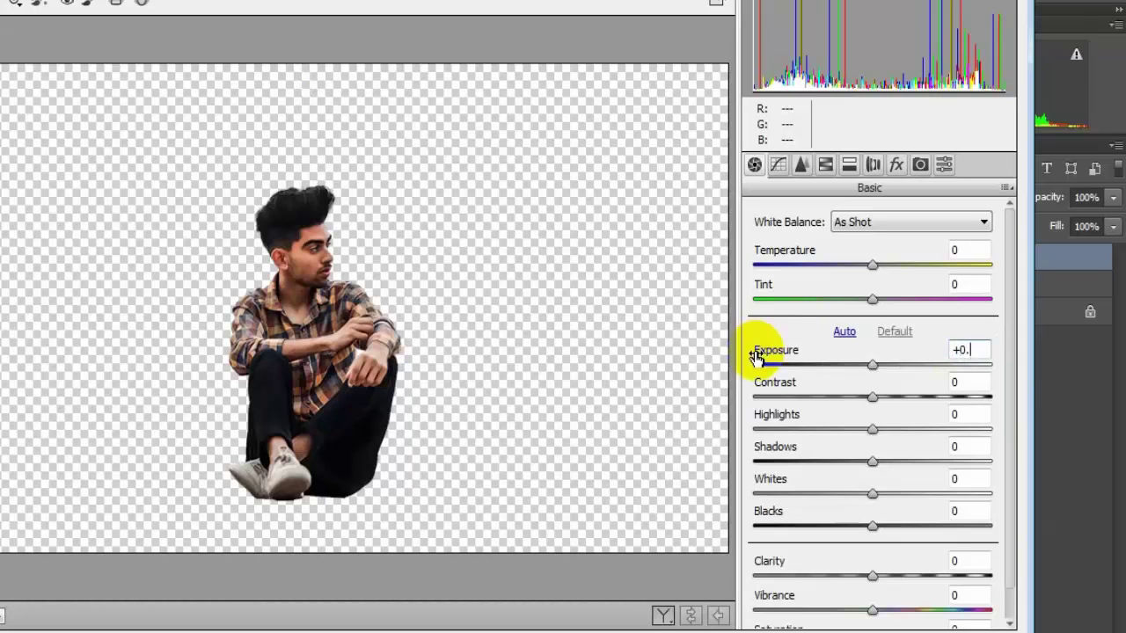
pyautogui.write('35')
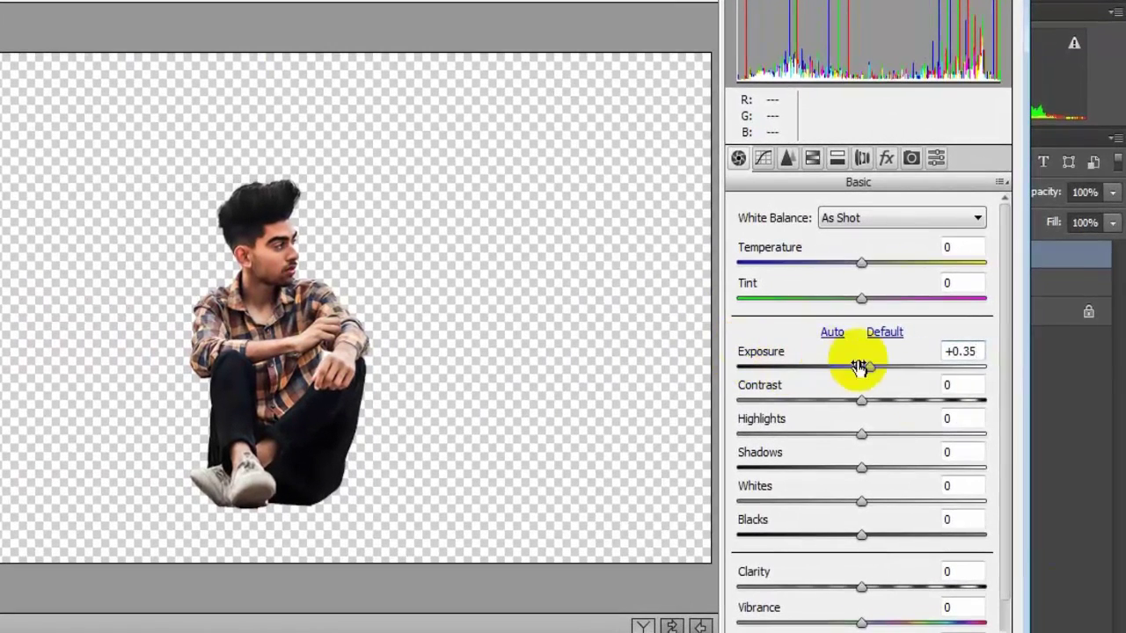
pyautogui.click(965, 384)
pyautogui.write('+')
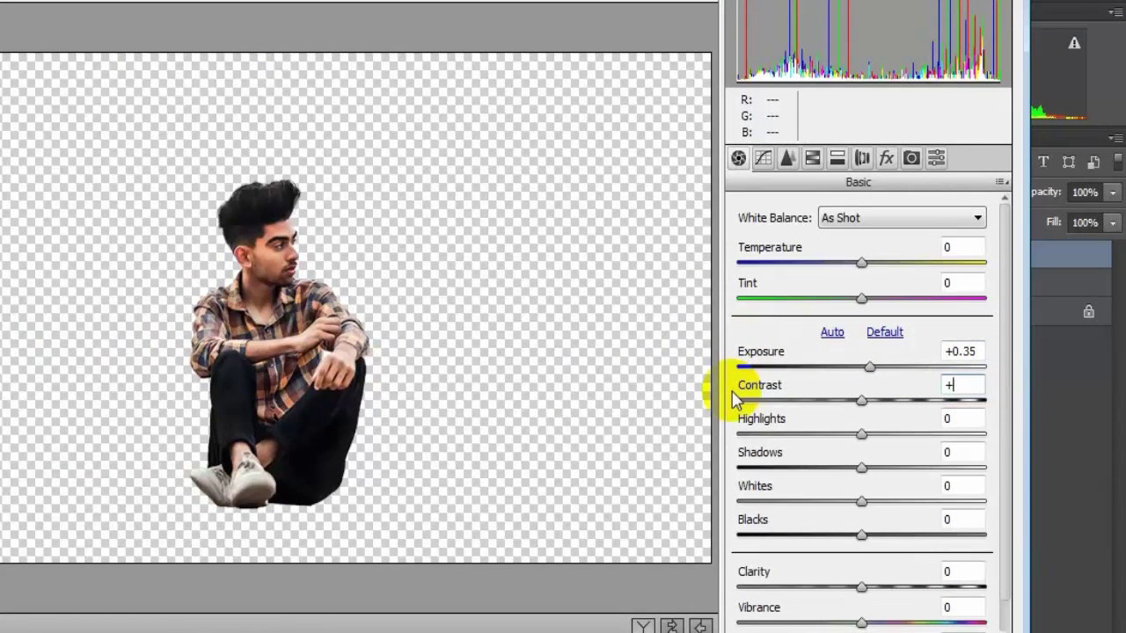
pyautogui.write('5')
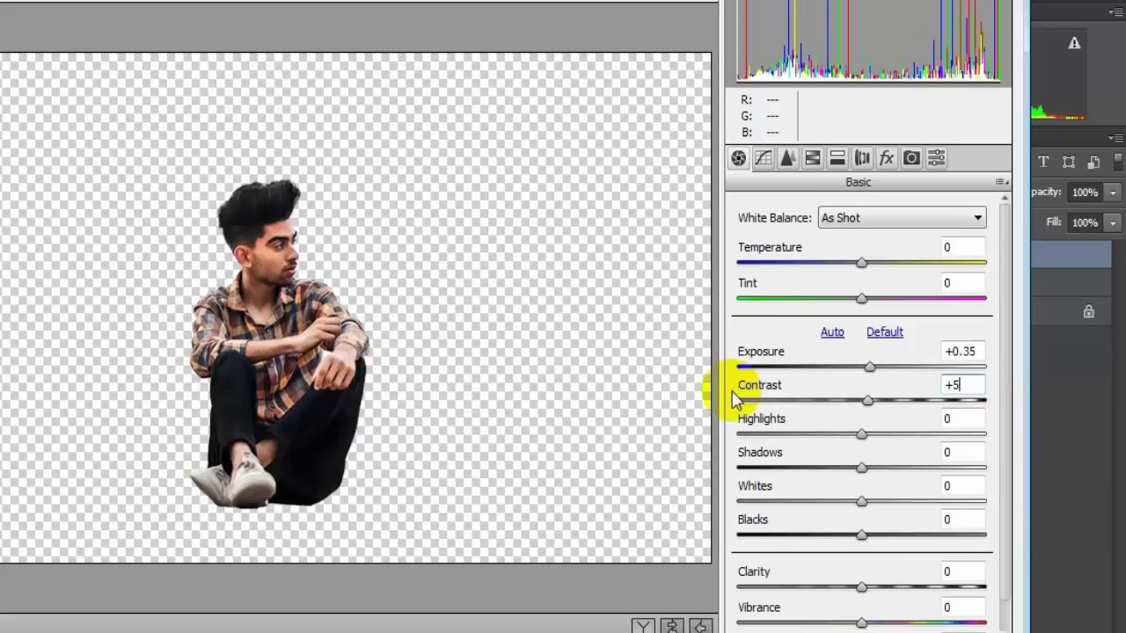
pyautogui.click(964, 450)
pyautogui.write('+')
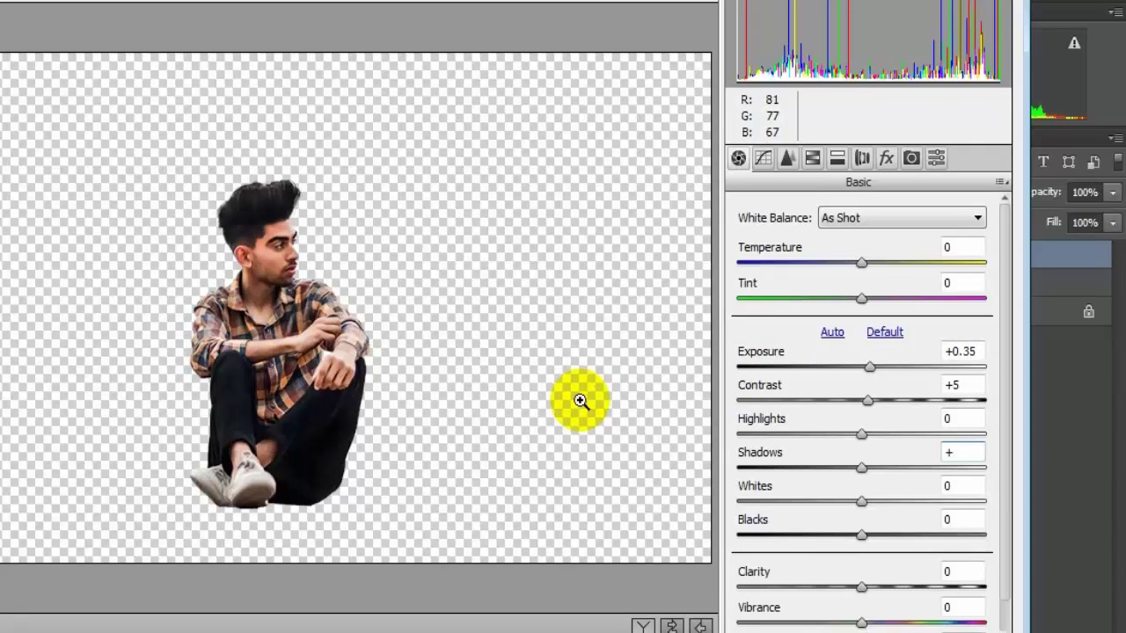
pyautogui.write('18')
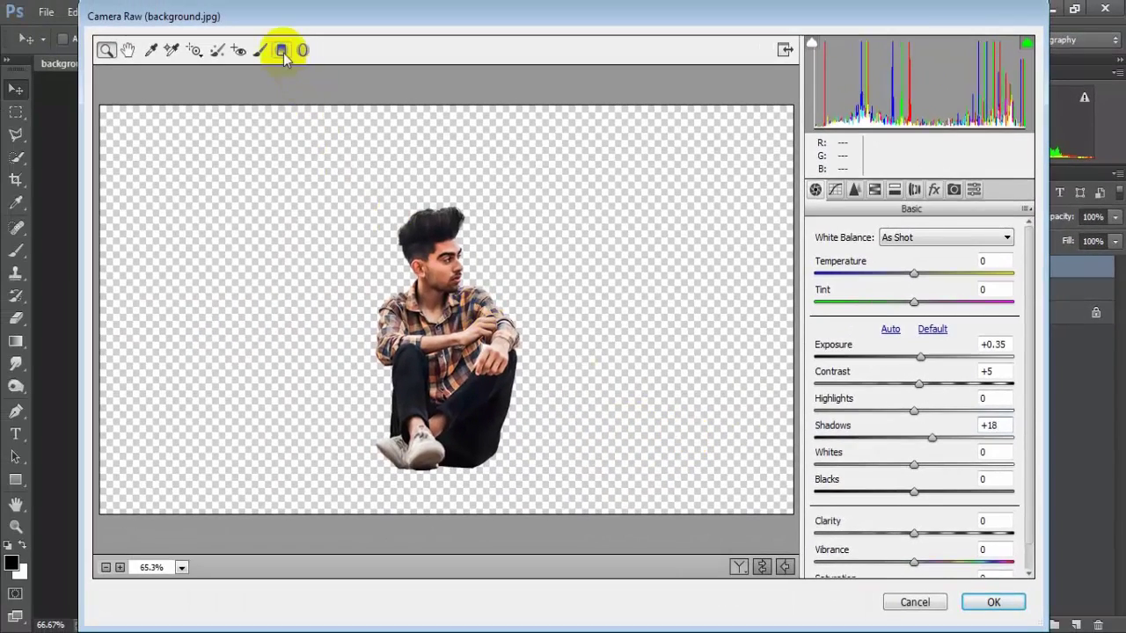
# Add a graduated filter from the bottom edge up to the knees at Exposure -2.65 and apply.
pyautogui.click(282, 51)
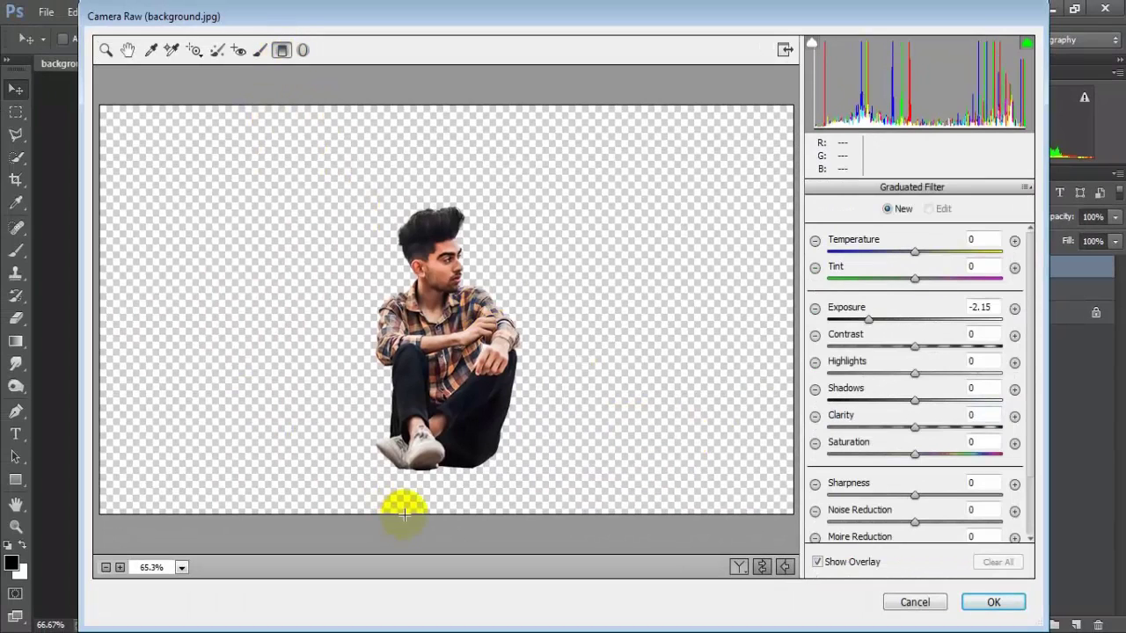
pyautogui.moveTo(418, 515); pyautogui.dragTo(422, 377)
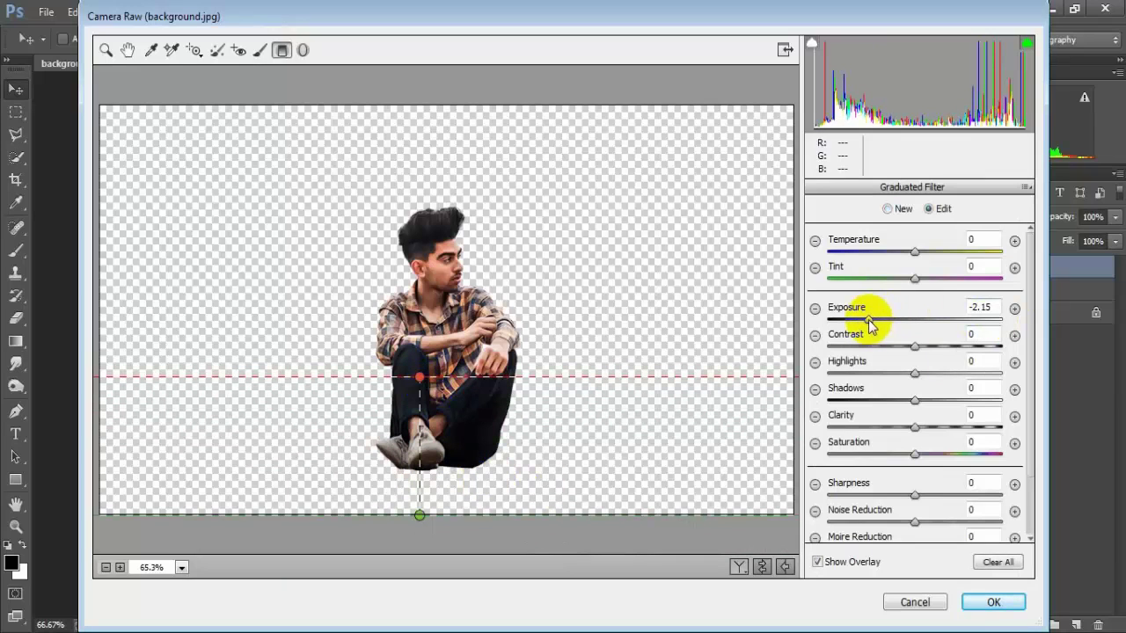
pyautogui.moveTo(875, 314); pyautogui.dragTo(867, 315)
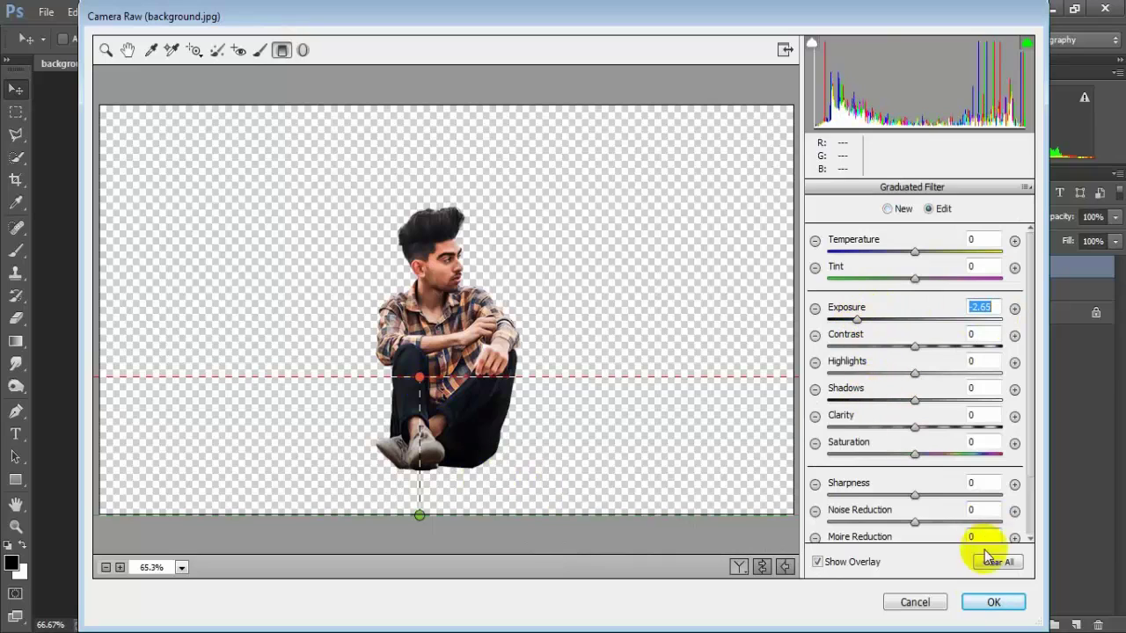
pyautogui.click(984, 605)
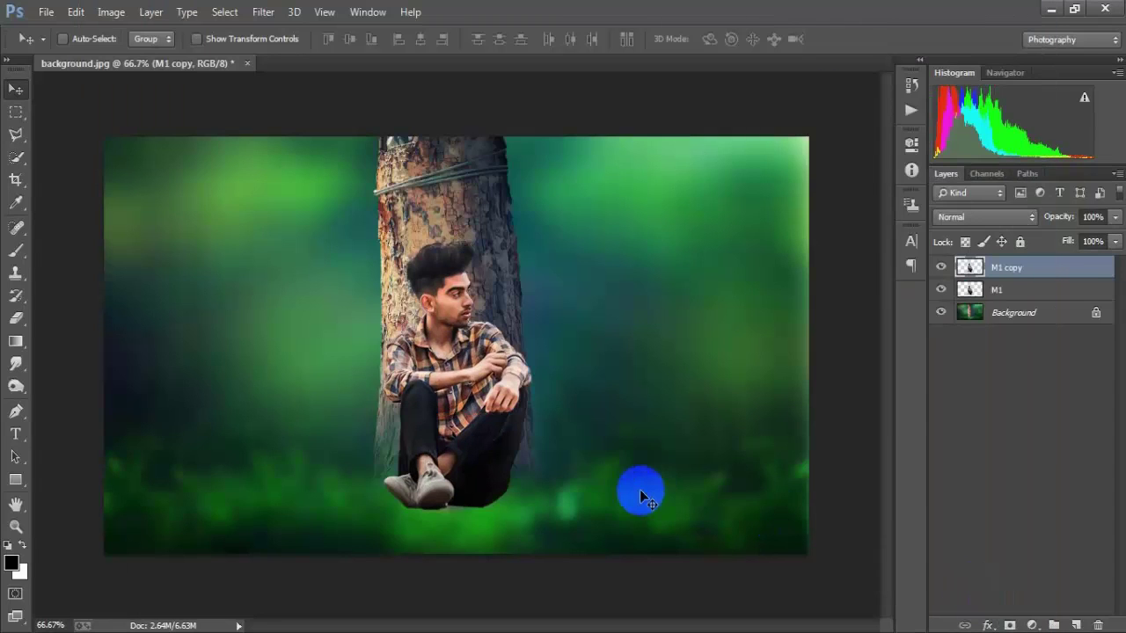
# Toggle M1 copy's visibility to compare before and after the adjustment.
pyautogui.click(941, 267)
pyautogui.click(941, 267)
pyautogui.click(941, 267)
pyautogui.click(941, 268)
# Place the grass image linked and move it toward the bottom of the scene.
pyautogui.click(40, 14)
pyautogui.click(146, 282)
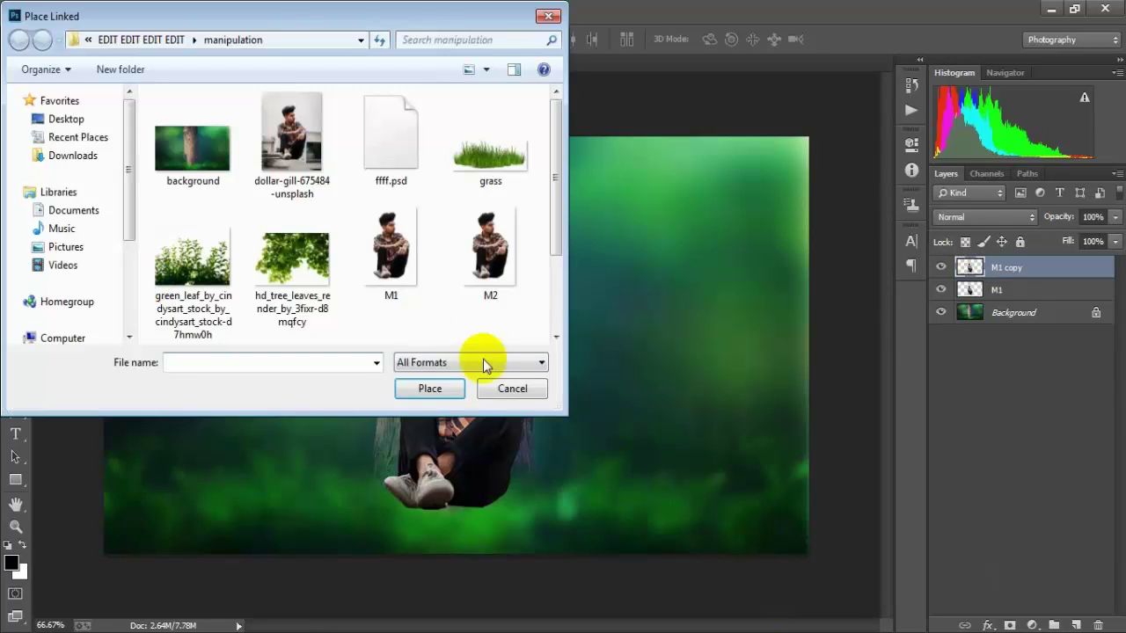
pyautogui.click(478, 164)
pyautogui.click(450, 392)
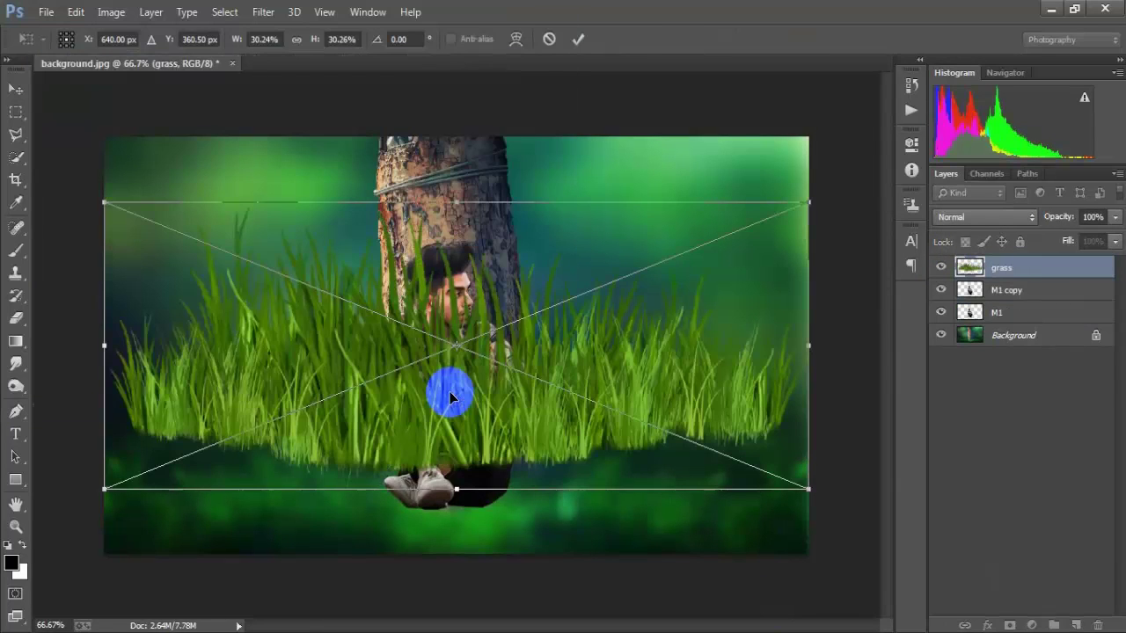
pyautogui.moveTo(449, 395)
pyautogui.mouseDown()
pyautogui.moveTo(498, 385)
pyautogui.moveTo(542, 502)
pyautogui.moveTo(533, 527)
pyautogui.mouseUp()
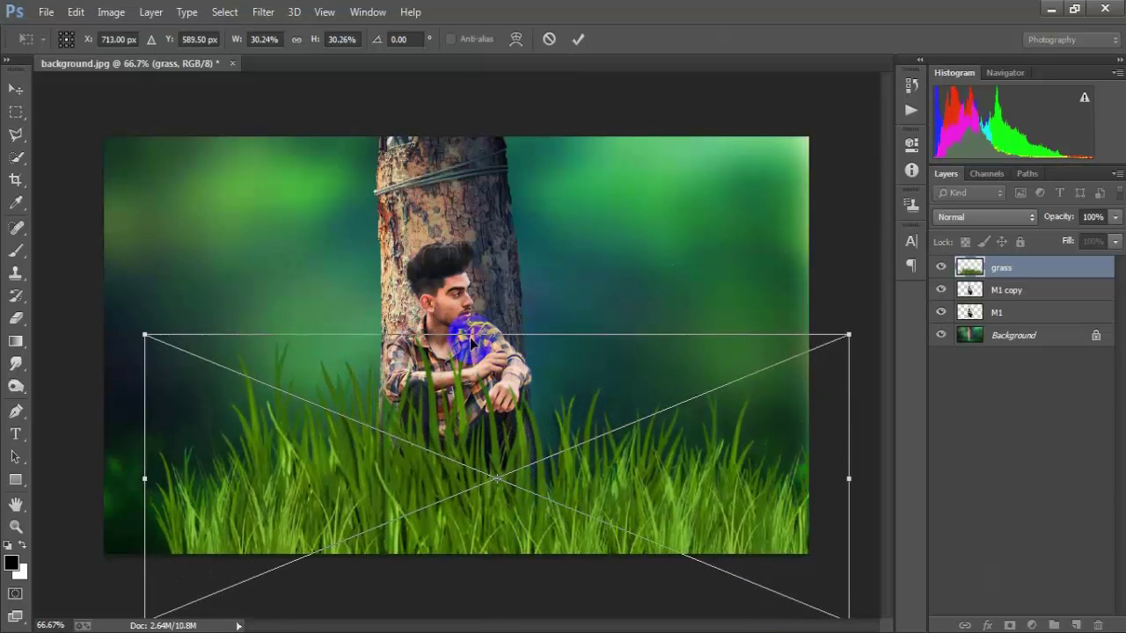
# Squash and narrow the grass into a low strip of about 26.15% × 18.81%.
pyautogui.moveTo(497, 335); pyautogui.dragTo(497, 408)
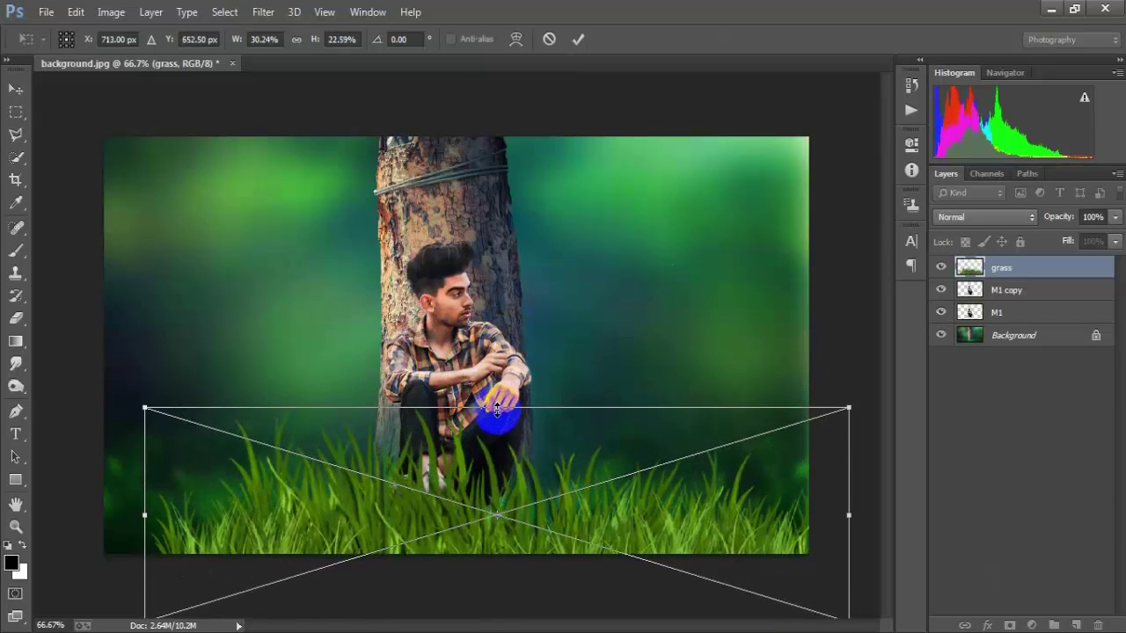
pyautogui.moveTo(144, 516); pyautogui.dragTo(225, 517)
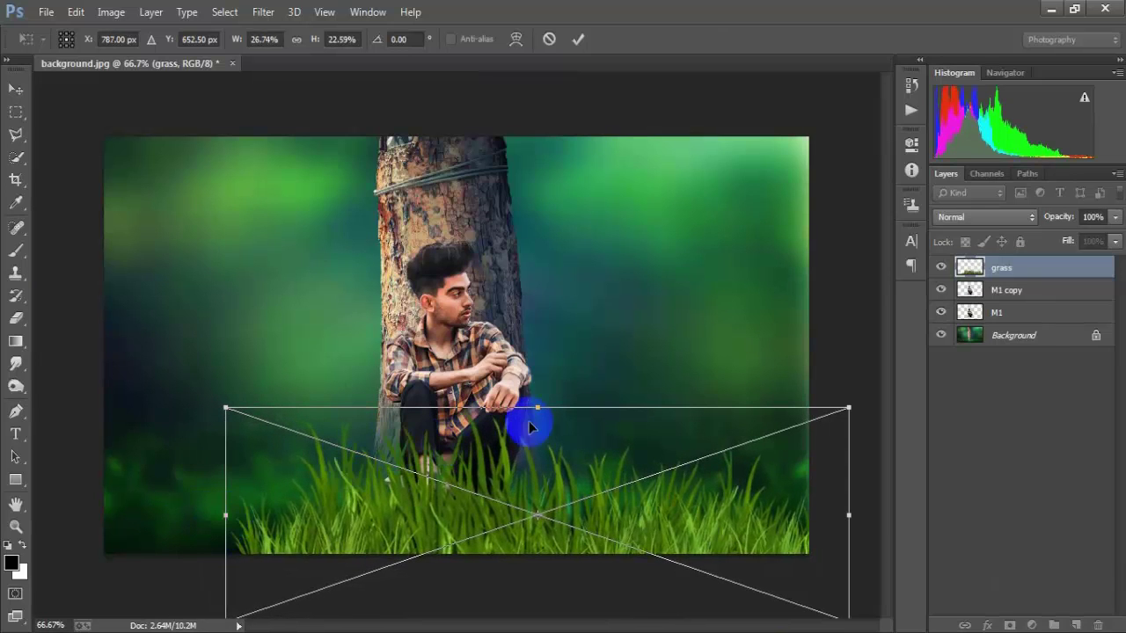
pyautogui.moveTo(542, 407); pyautogui.dragTo(537, 441)
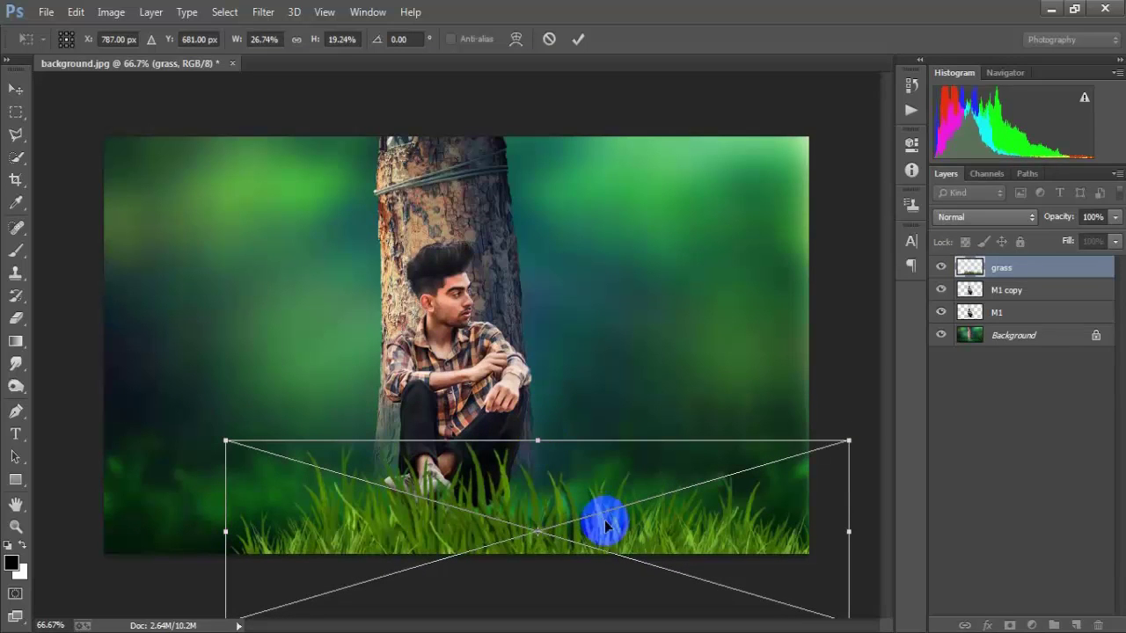
pyautogui.moveTo(625, 528); pyautogui.dragTo(628, 521)
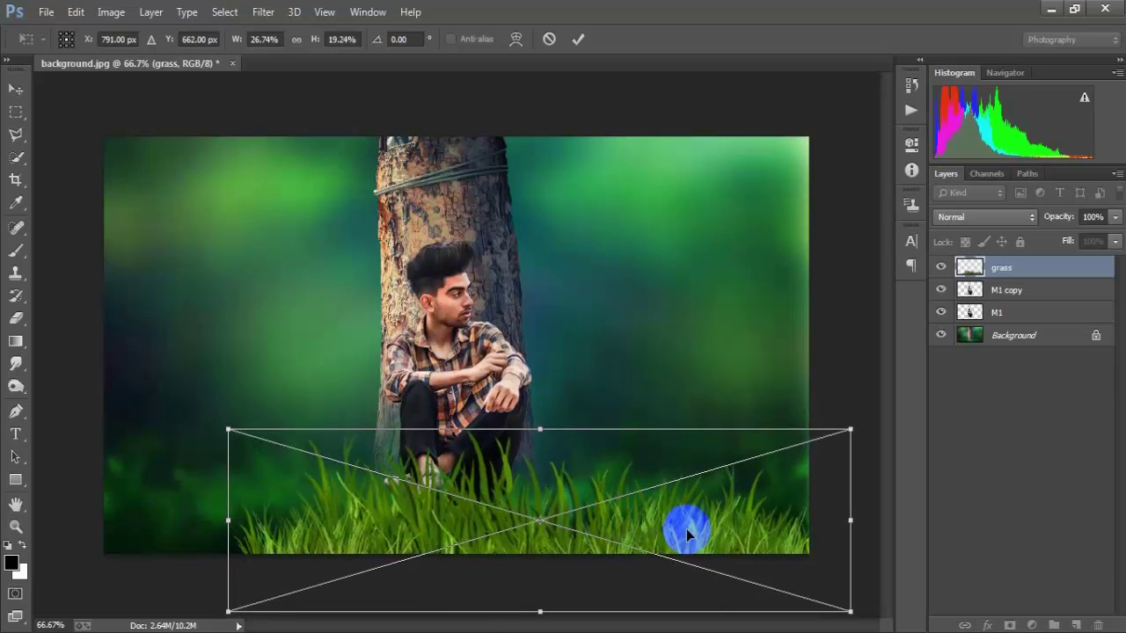
pyautogui.moveTo(847, 520); pyautogui.dragTo(836, 518)
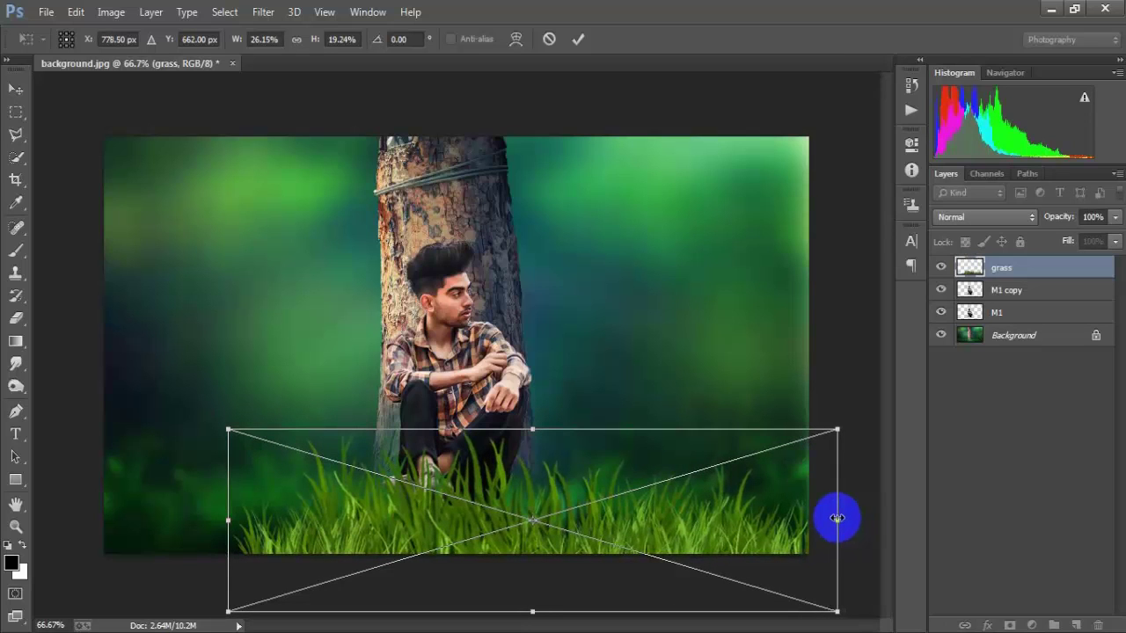
pyautogui.moveTo(537, 428); pyautogui.dragTo(536, 432)
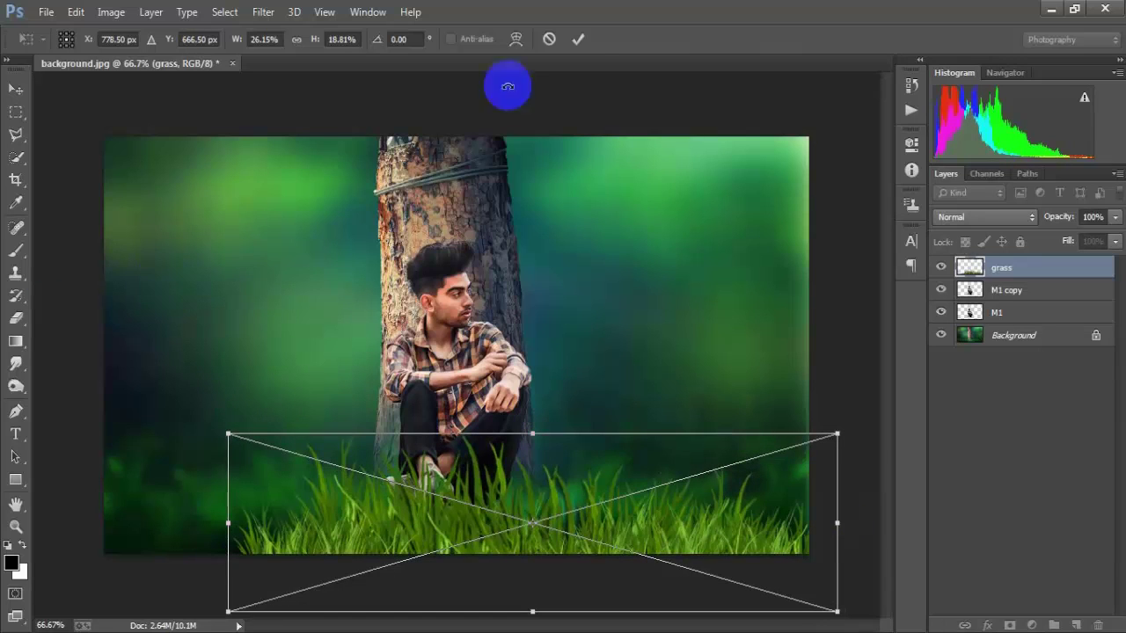
# Commit the grass transform, rasterize the grass layer and open the Camera Raw Filter on it.
pyautogui.click(579, 39)
pyautogui.rightClick(1094, 266)
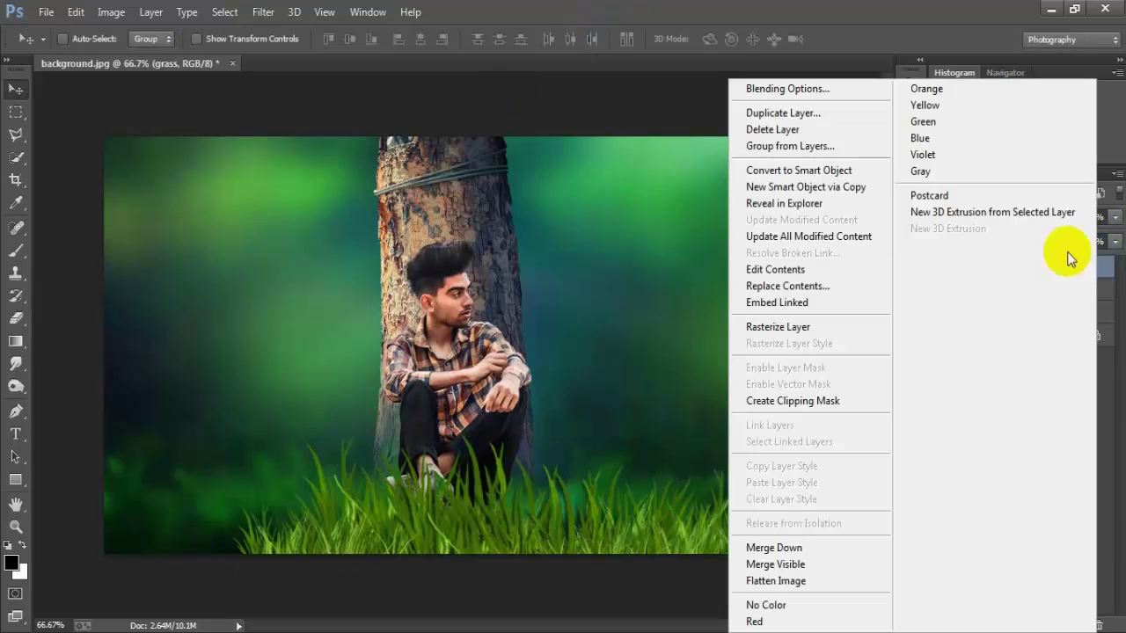
pyautogui.click(799, 325)
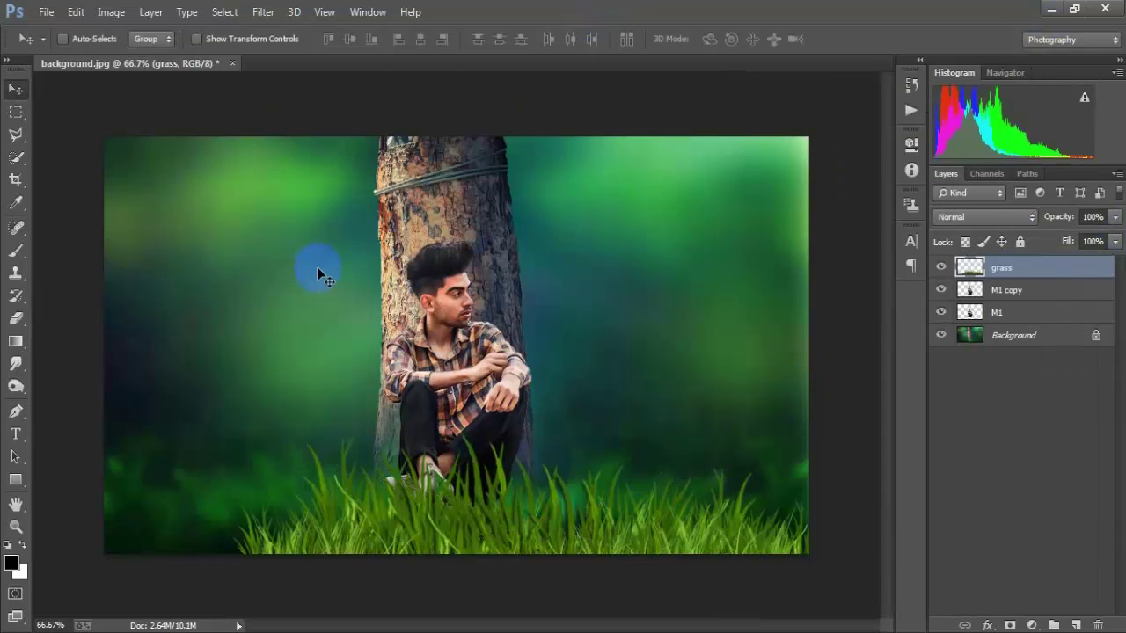
pyautogui.click(322, 12)
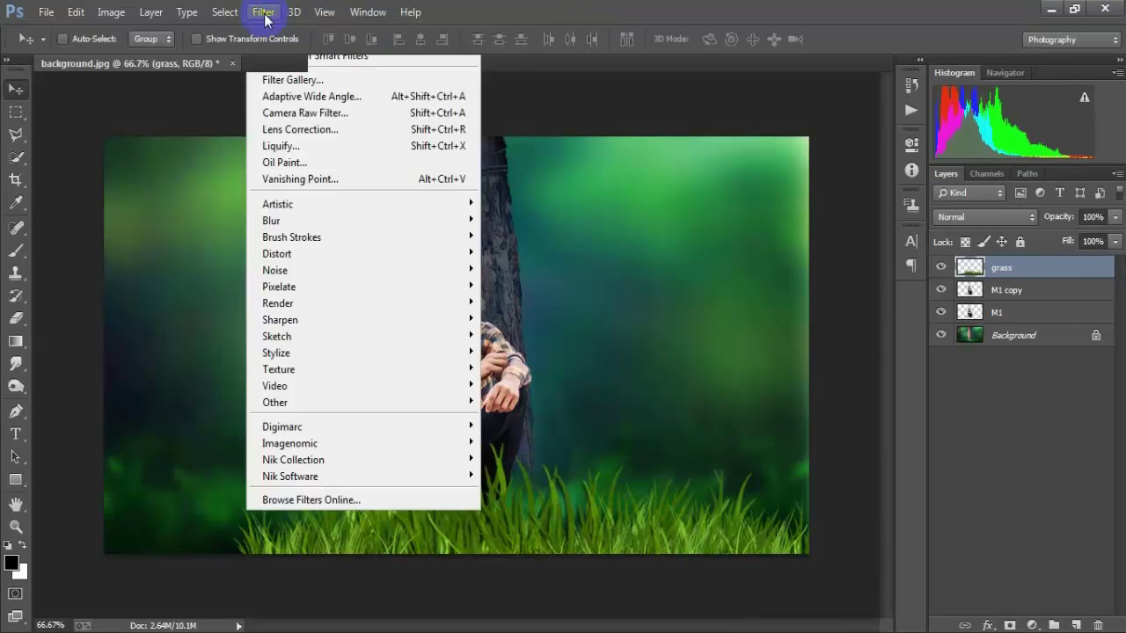
pyautogui.click(263, 13)
pyautogui.click(263, 12)
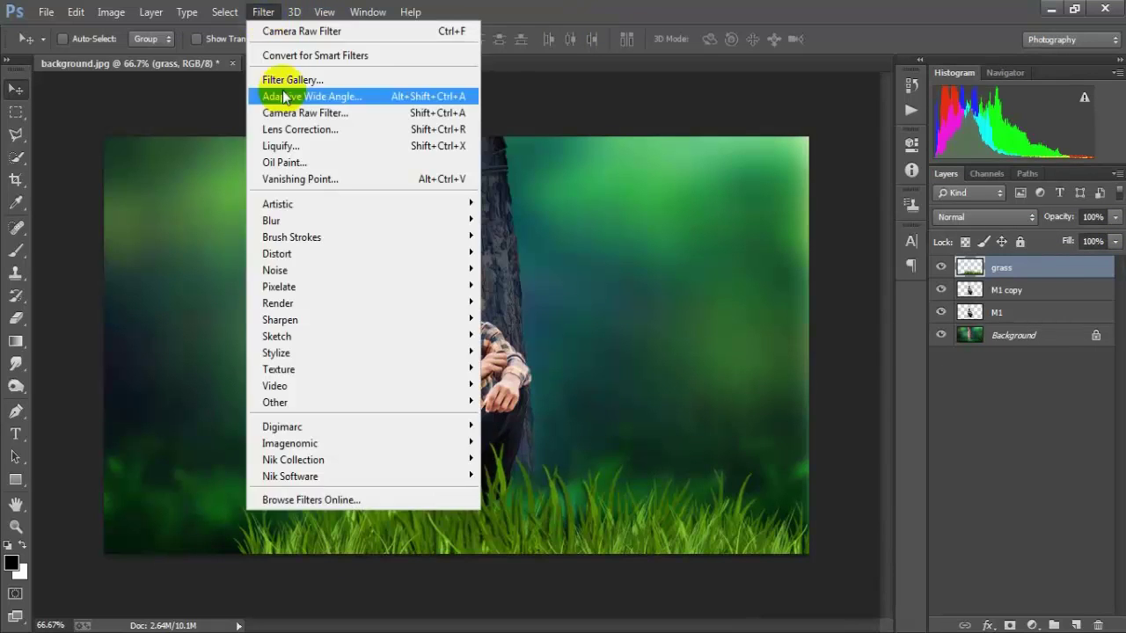
pyautogui.click(383, 118)
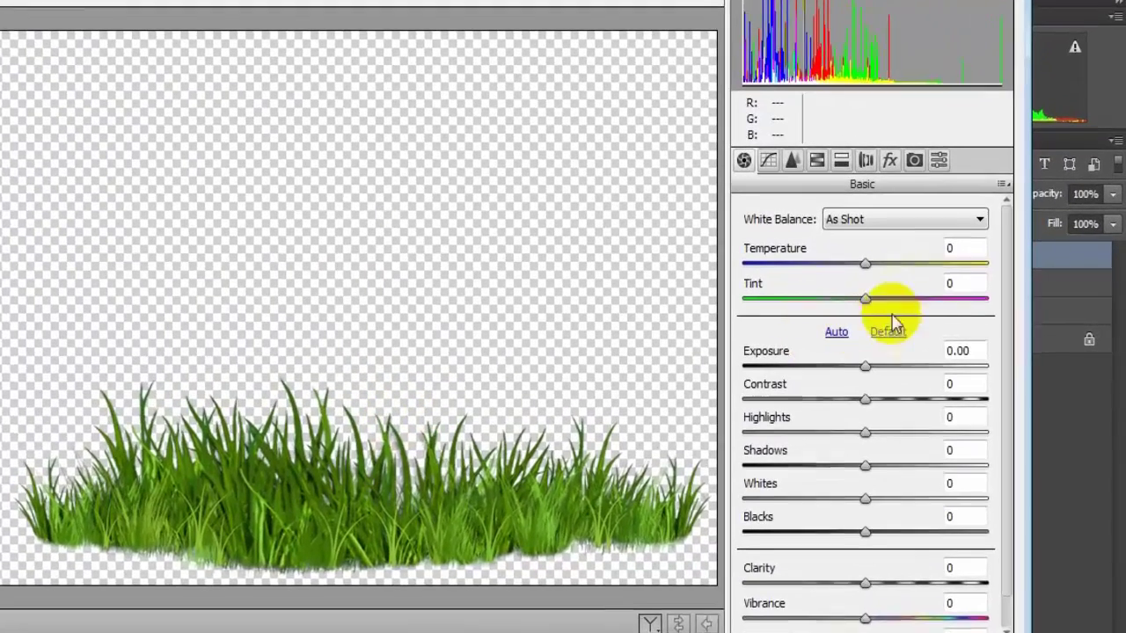
# Set the grass white balance to Temperature -17 and Tint +3.
pyautogui.click(989, 262)
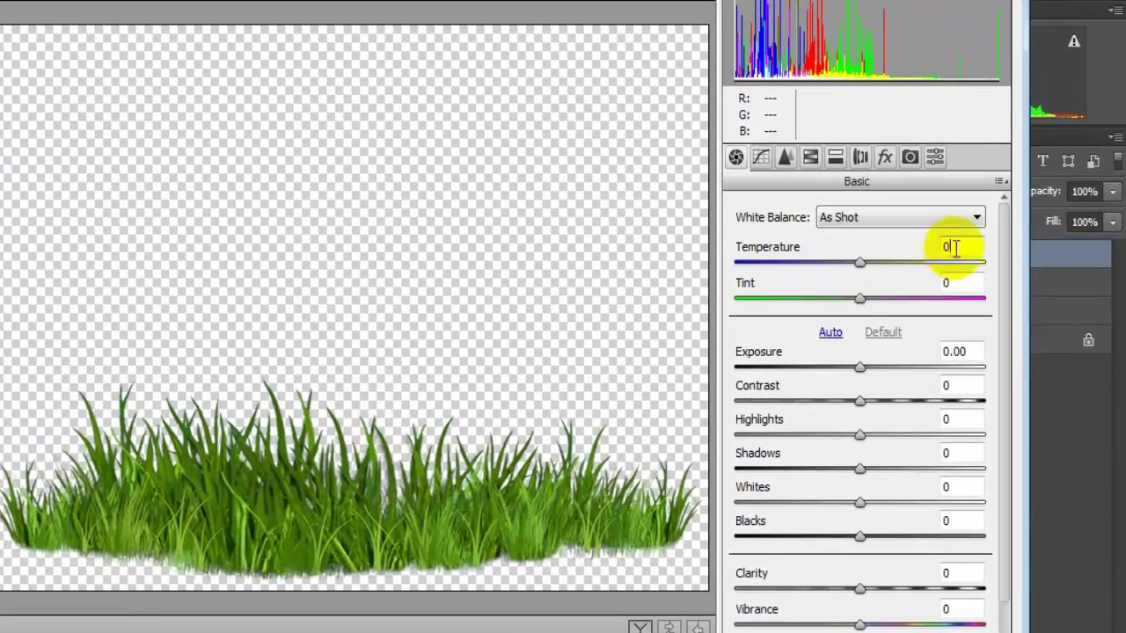
pyautogui.write('-1')
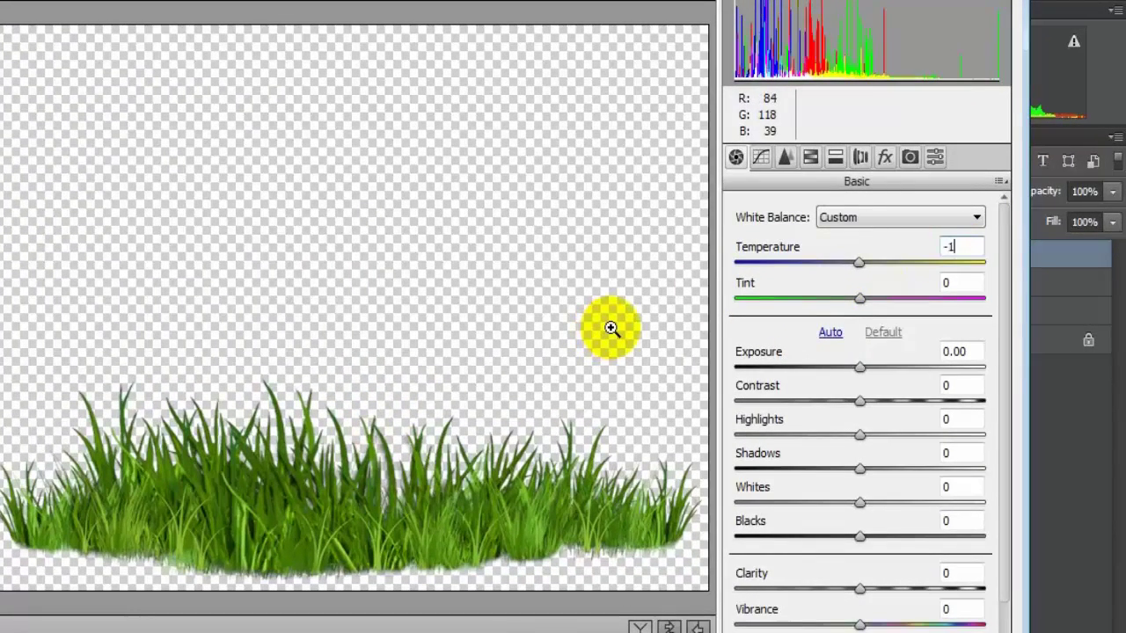
pyautogui.write('7')
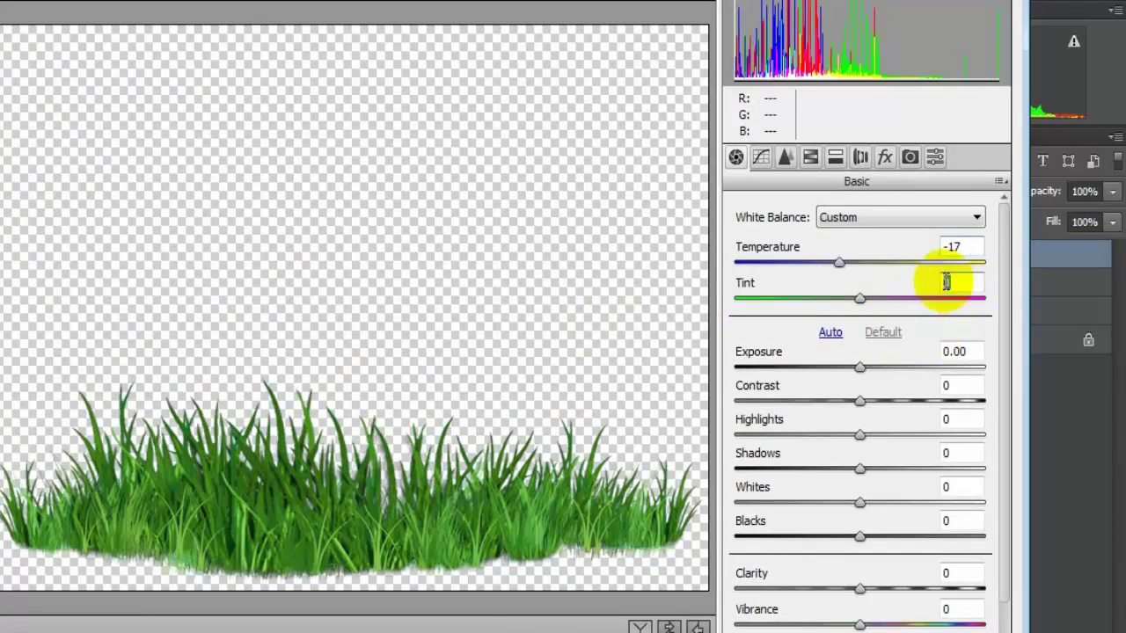
pyautogui.click(944, 279)
pyautogui.write('+')
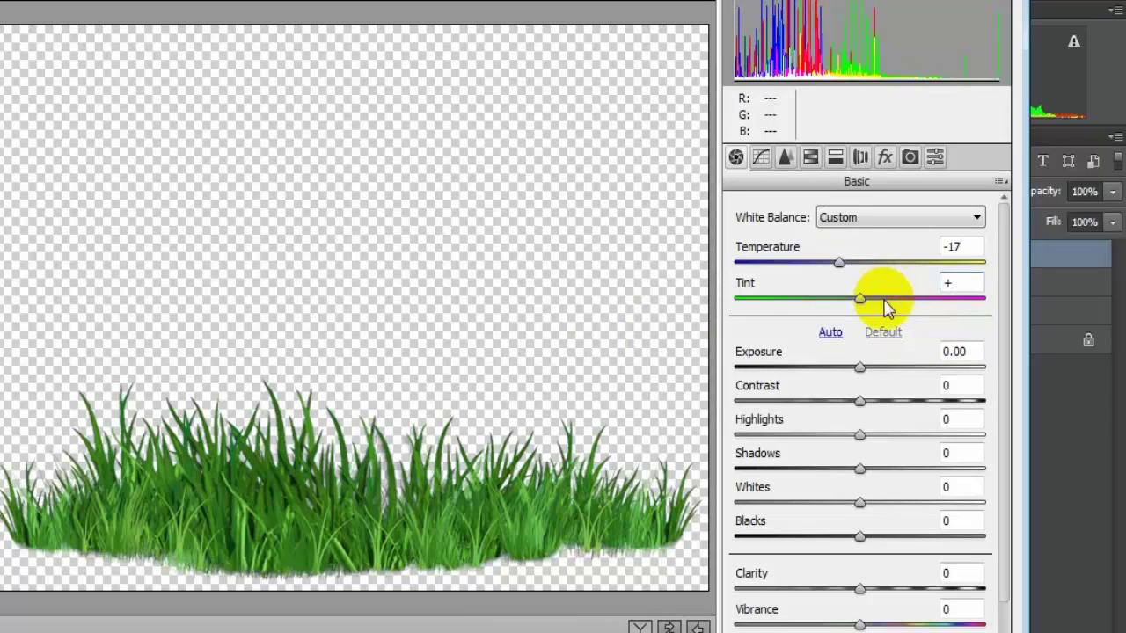
pyautogui.write('3')
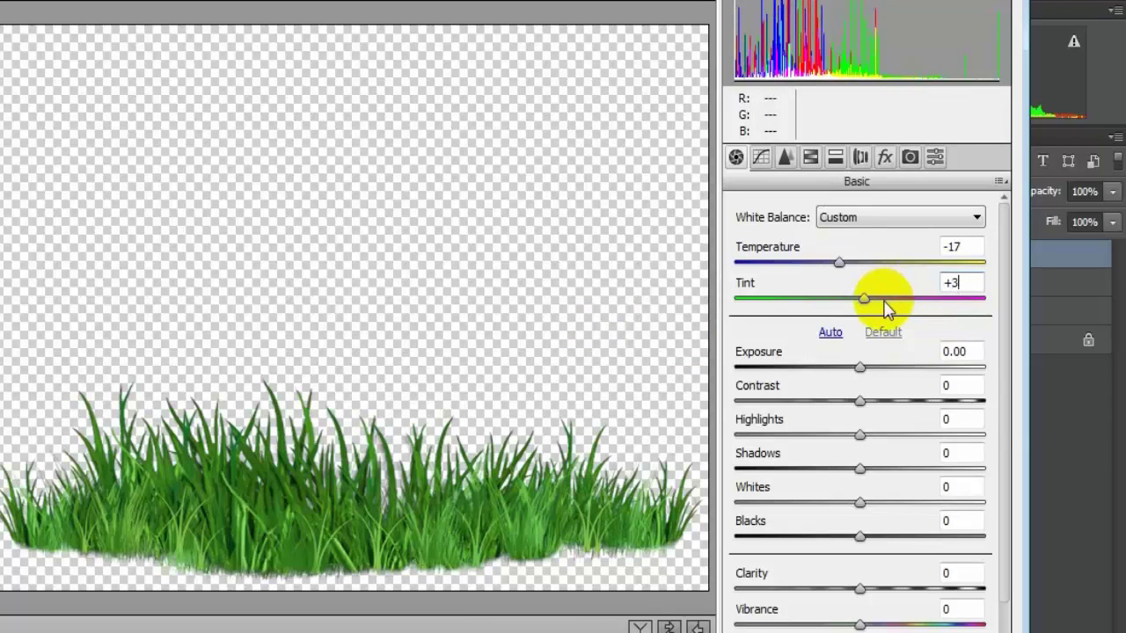
# Set the grass Exposure +0.05, Contrast +24, Shadows -8 and Vibrance +7.
pyautogui.click(958, 352)
pyautogui.write('+0')
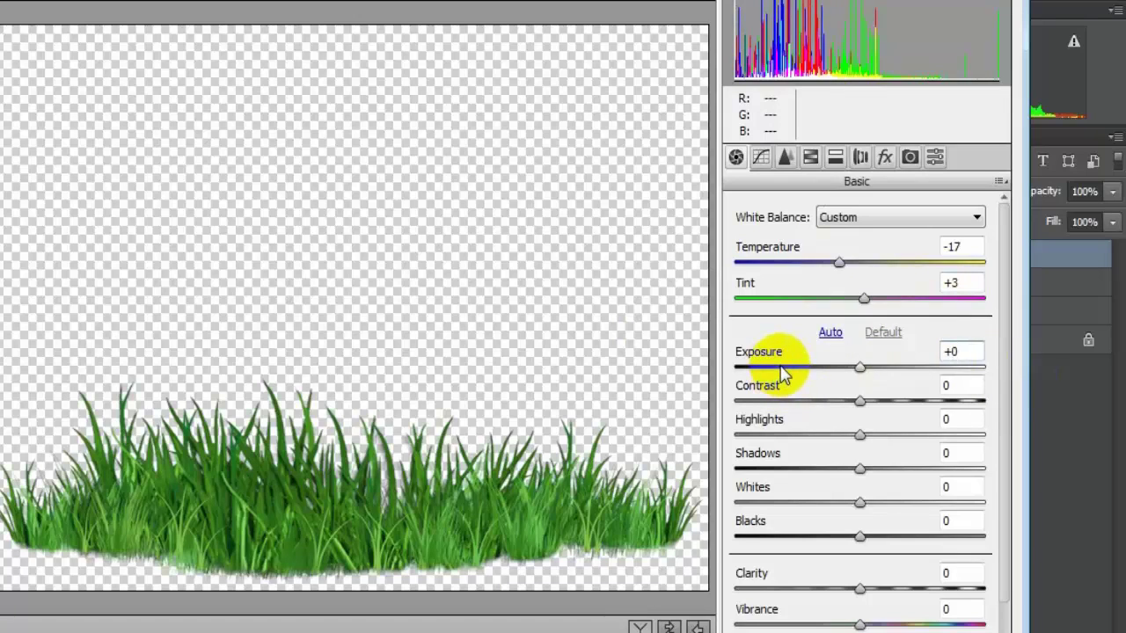
pyautogui.write('.05')
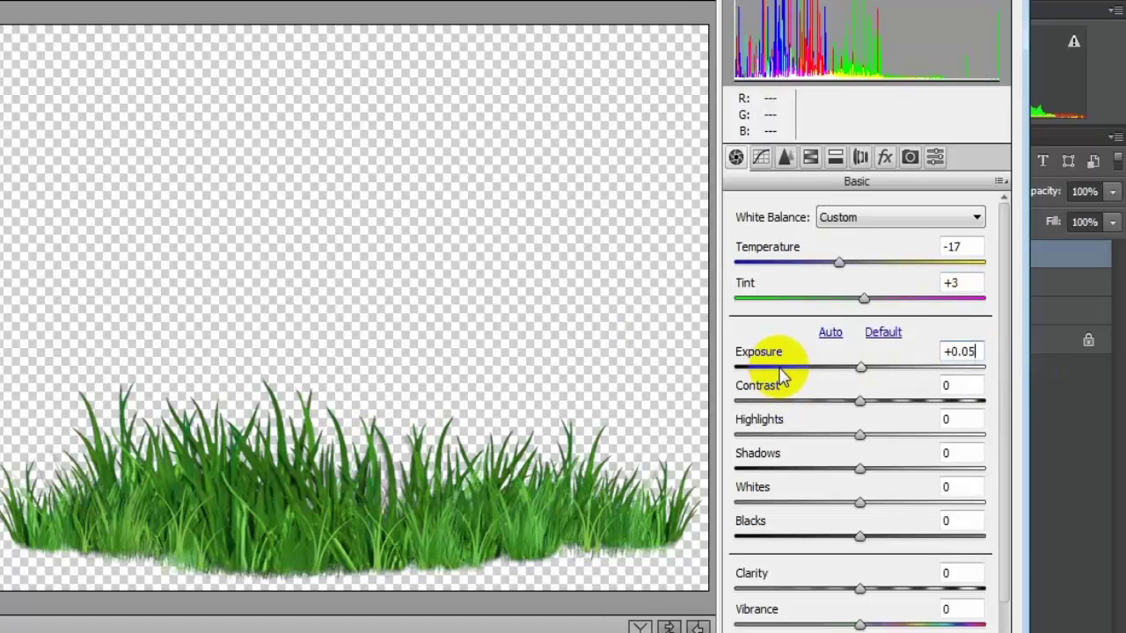
pyautogui.press('Tab')
pyautogui.write('+')
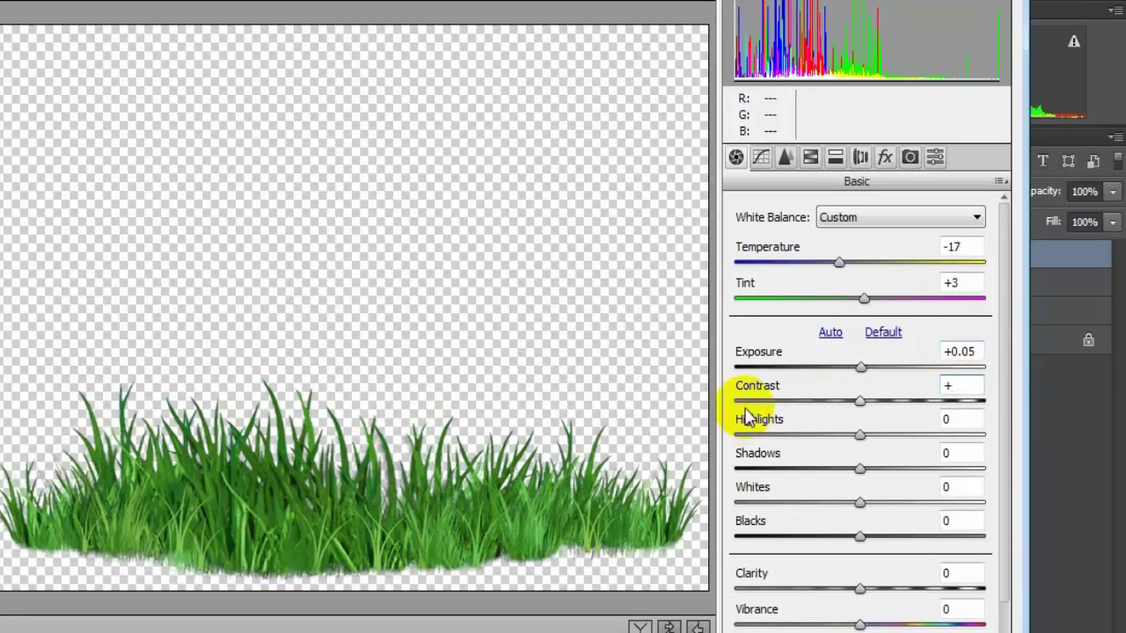
pyautogui.write('24')
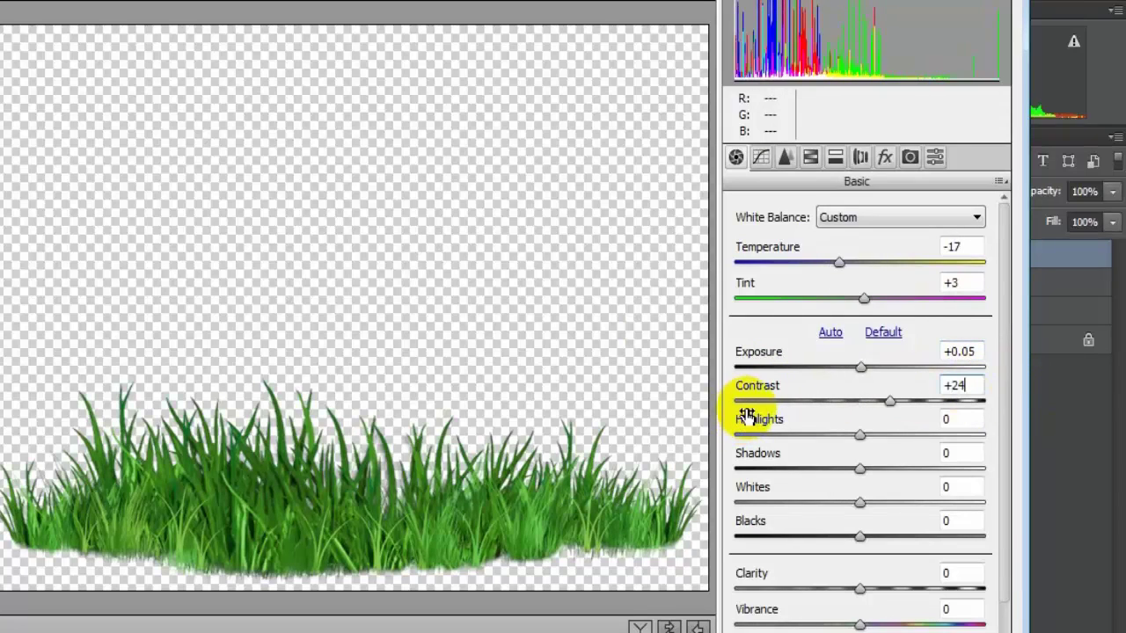
pyautogui.press('Tab')
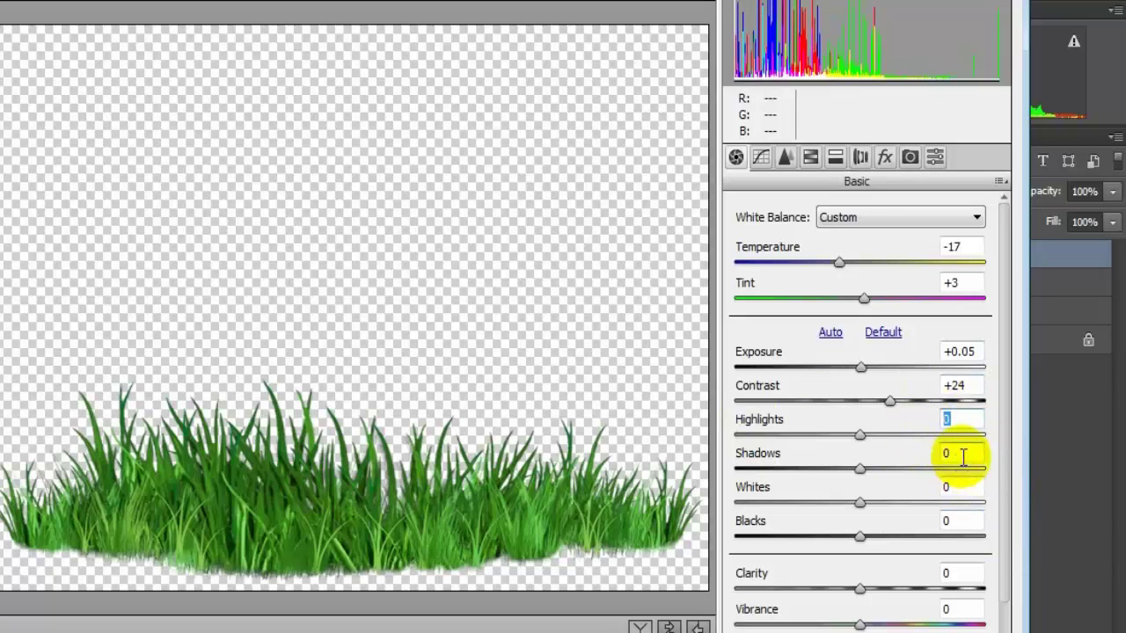
pyautogui.doubleClick(963, 453)
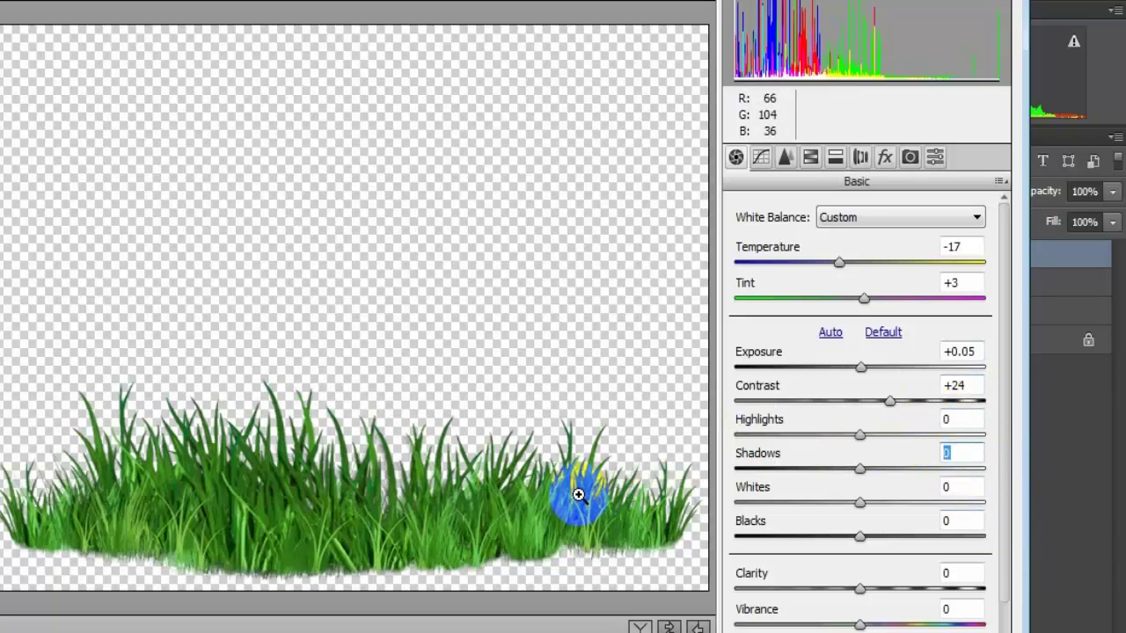
pyautogui.write('-8')
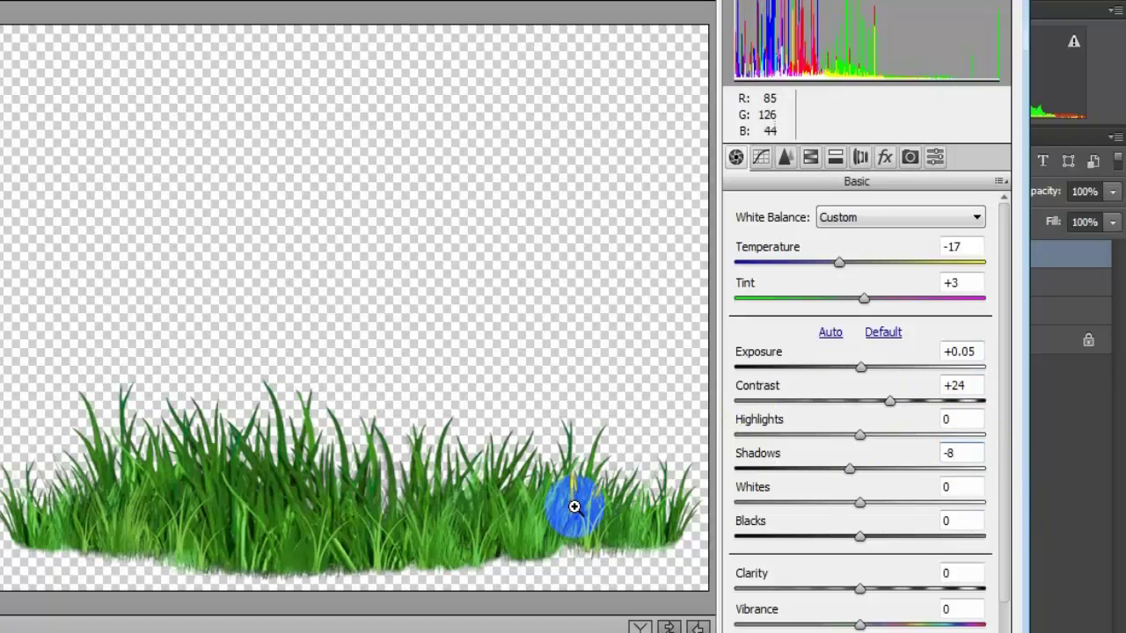
pyautogui.click(963, 609)
pyautogui.write('+')
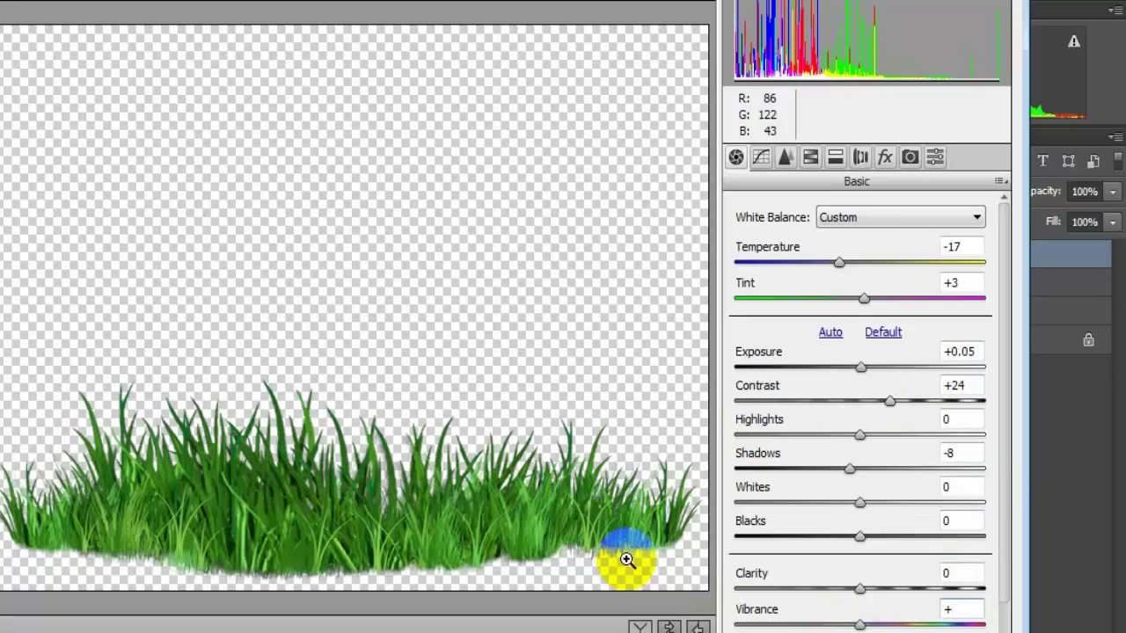
pyautogui.write('7')
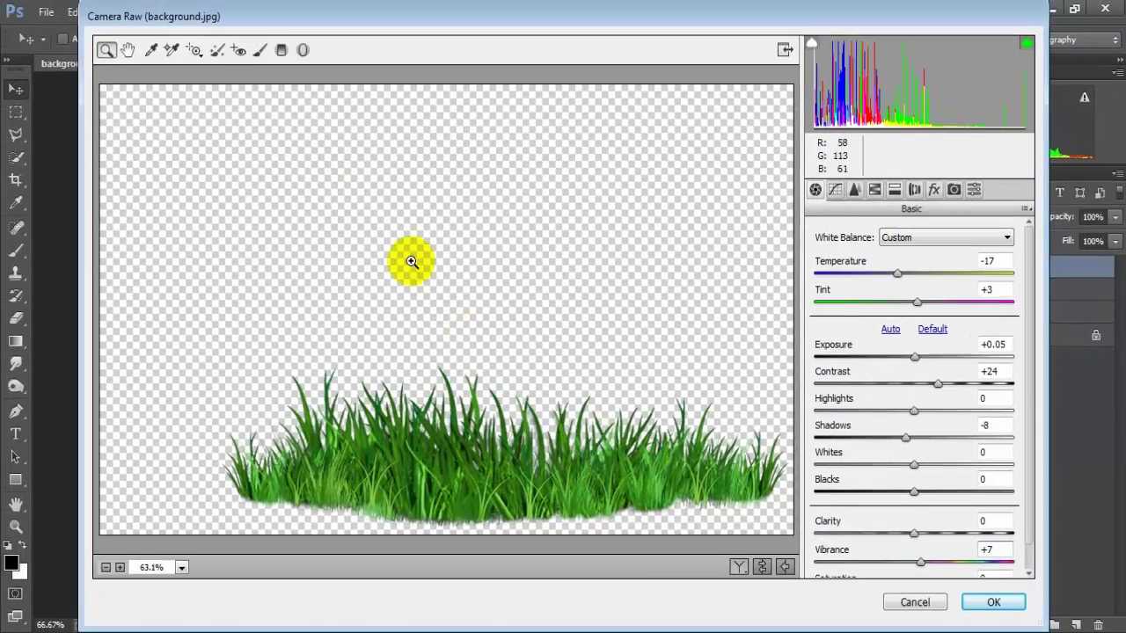
# Lay a -2.65 exposure graduated filter over the grass base, lower its end slightly and apply.
pyautogui.click(281, 51)
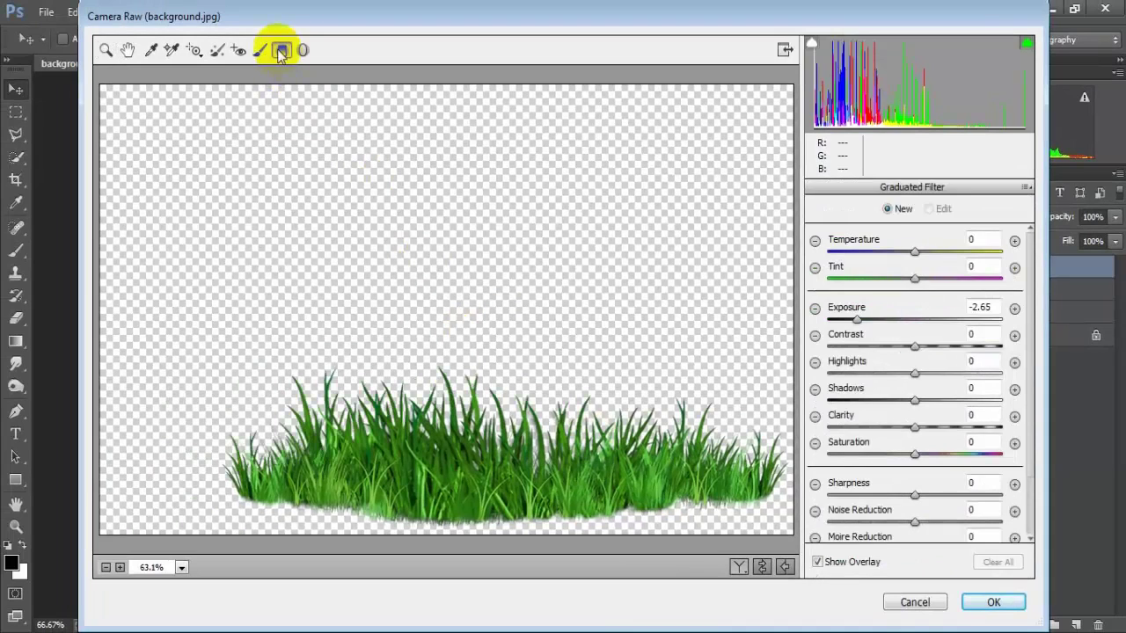
pyautogui.moveTo(490, 532); pyautogui.dragTo(500, 453)
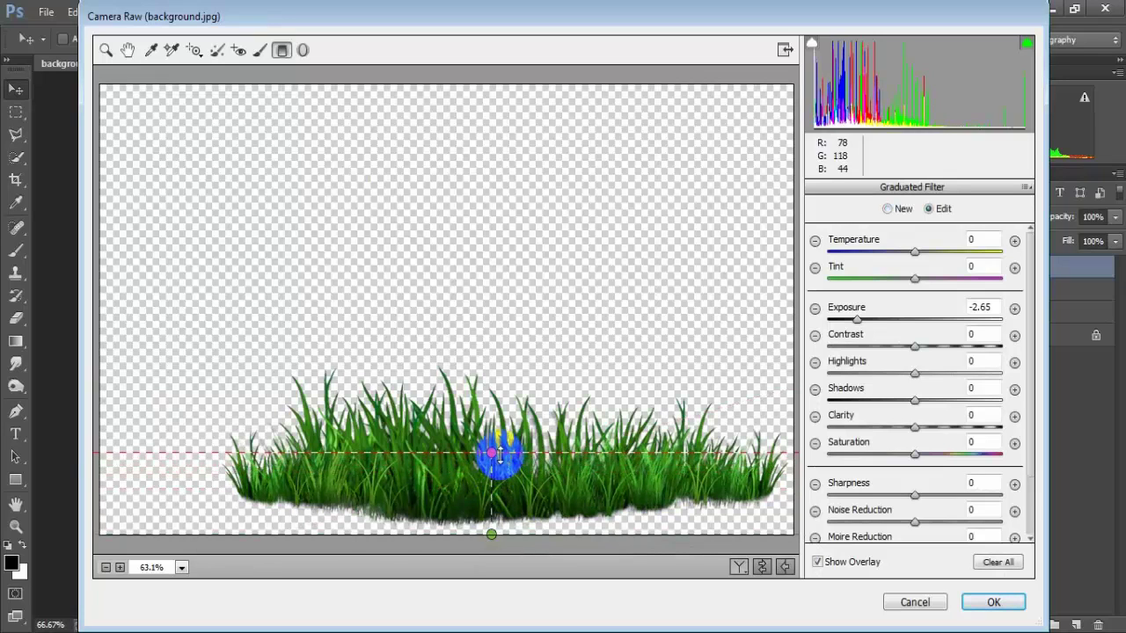
pyautogui.moveTo(497, 454); pyautogui.dragTo(495, 458)
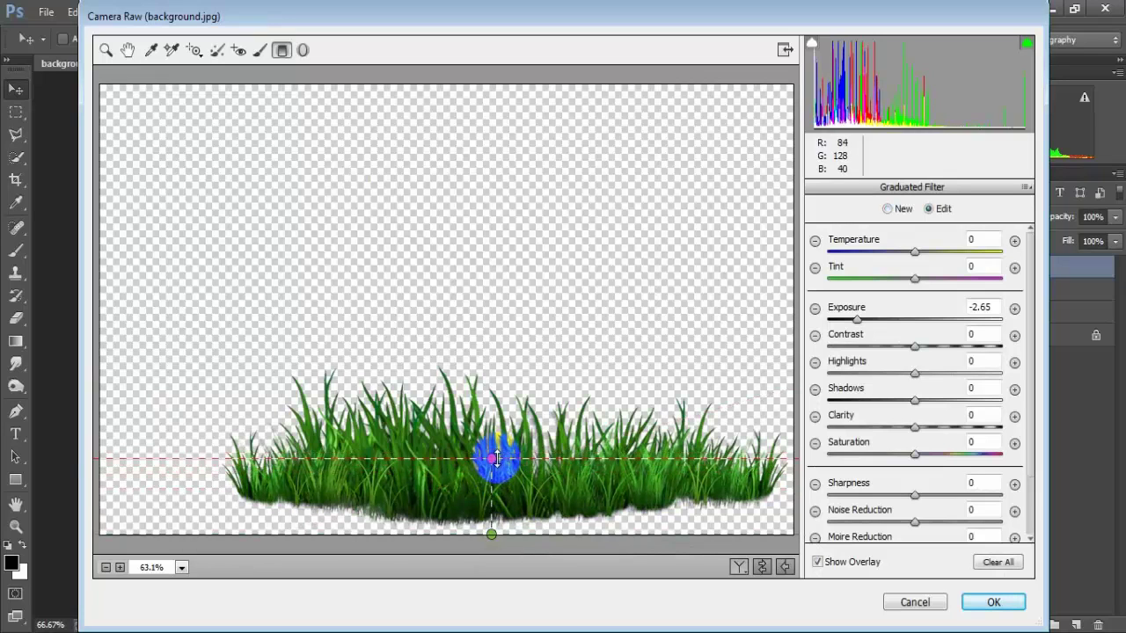
pyautogui.click(987, 601)
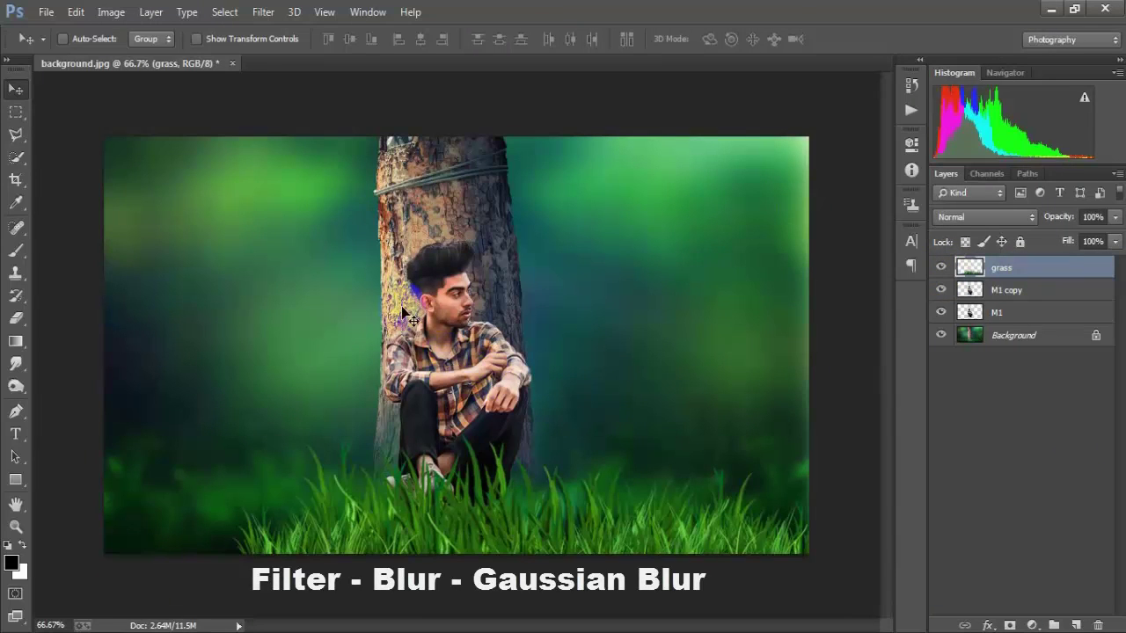
# Apply a 4.4-pixel Gaussian Blur to the grass layer.
pyautogui.click(263, 12)
pyautogui.moveTo(270, 221)
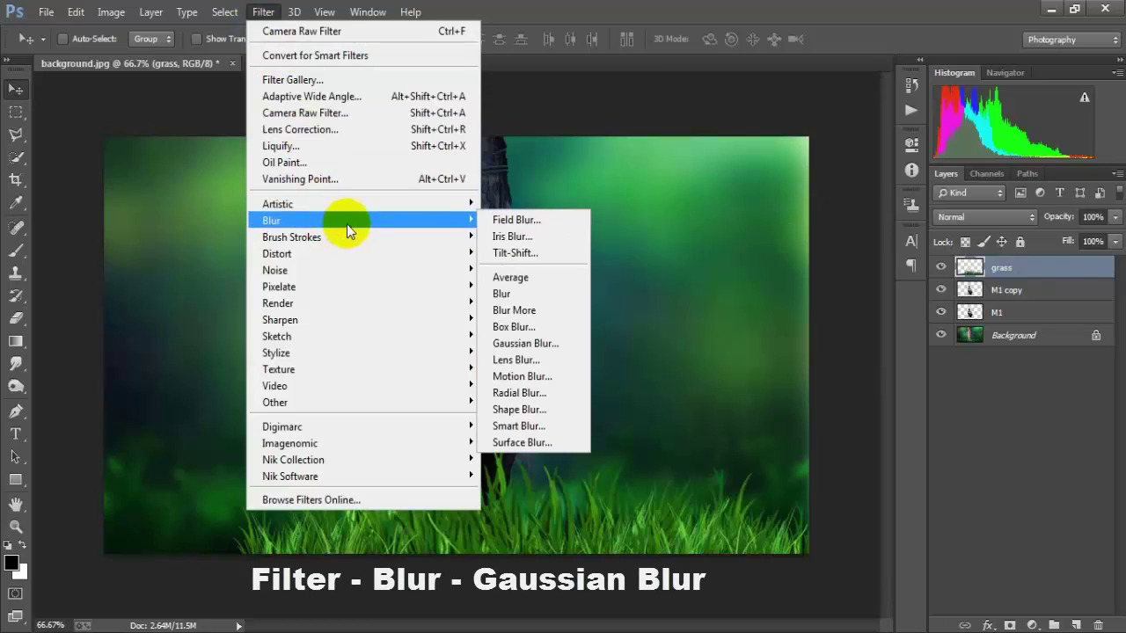
pyautogui.click(549, 344)
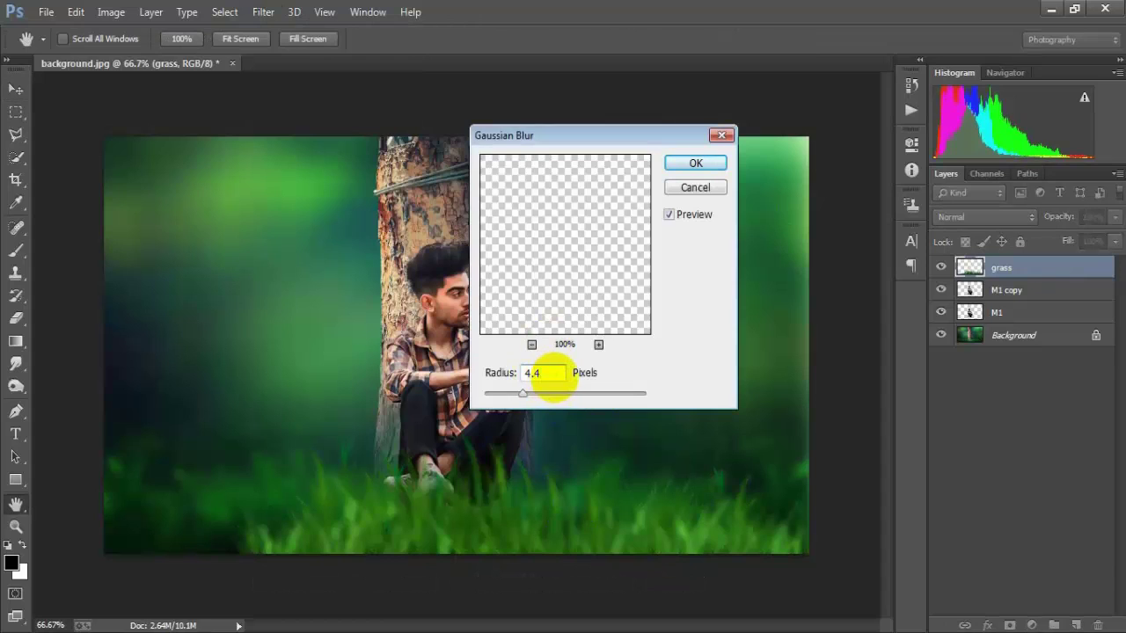
pyautogui.click(529, 432)
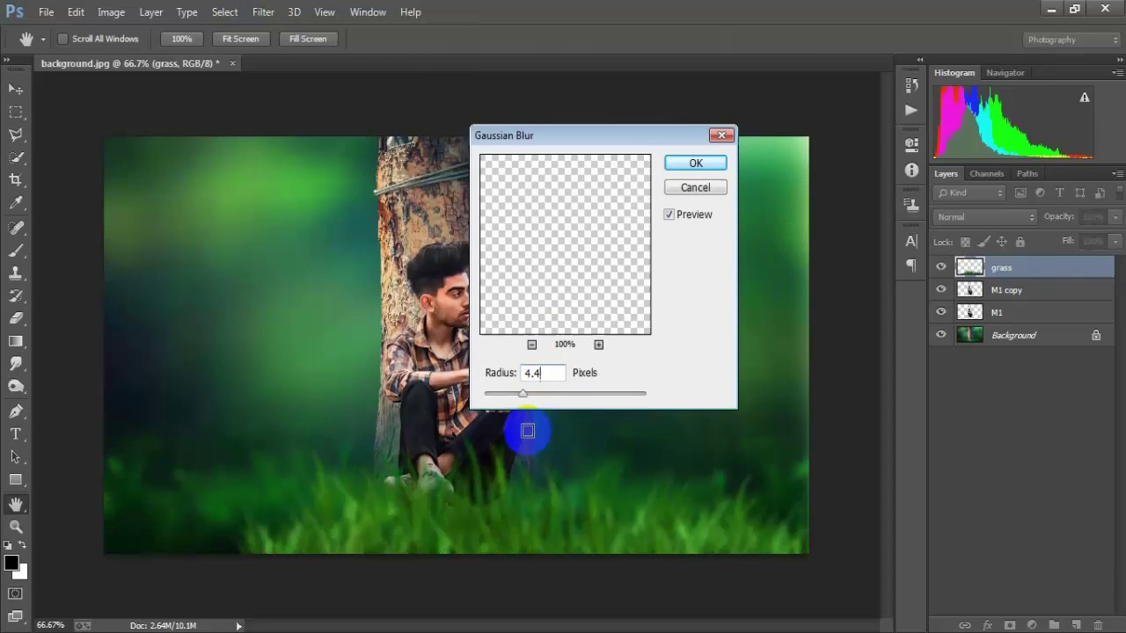
pyautogui.click(696, 163)
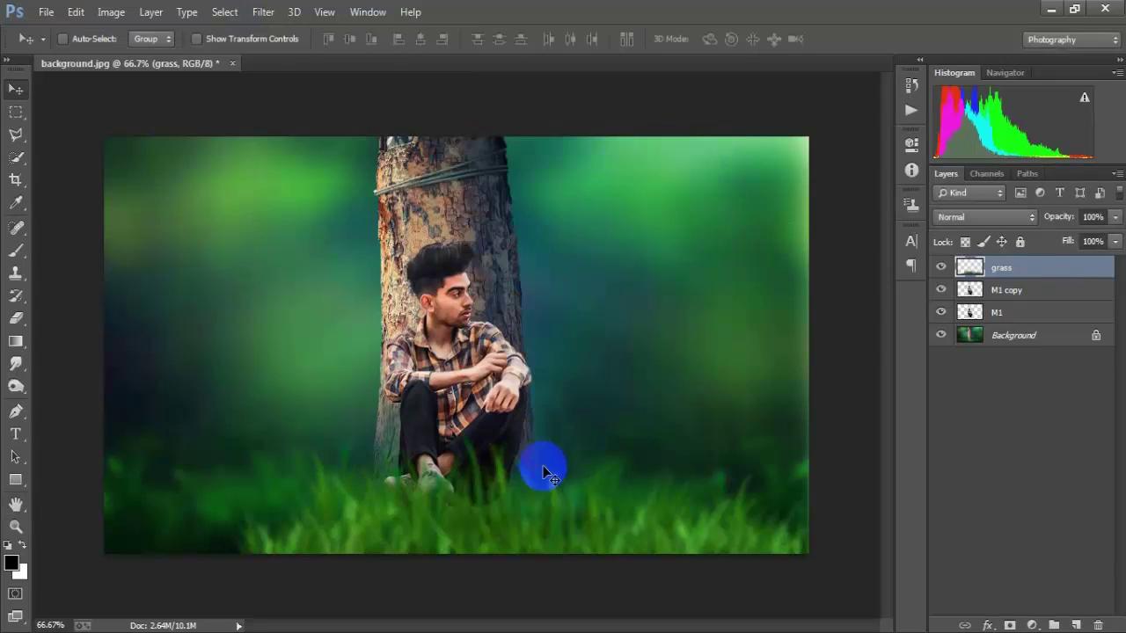
# Select M1 copy and M1 together, then make the grass layer active again.
pyautogui.click(1016, 288)
pyautogui.keyDown('shift'); pyautogui.click(1010, 313); pyautogui.keyUp('shift')
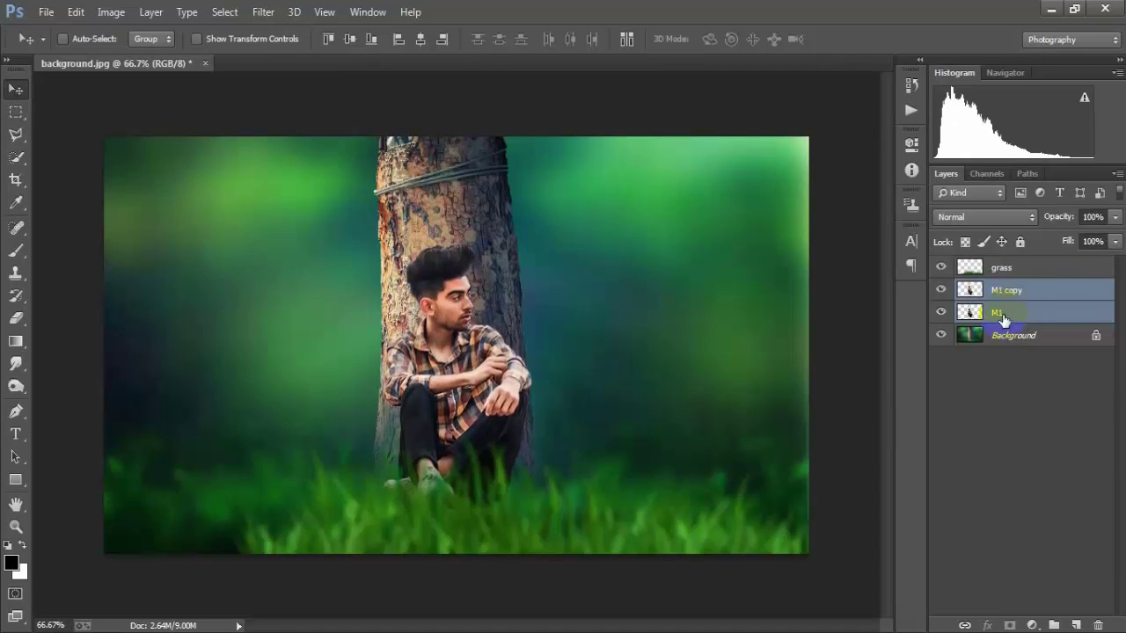
pyautogui.click(1031, 272)
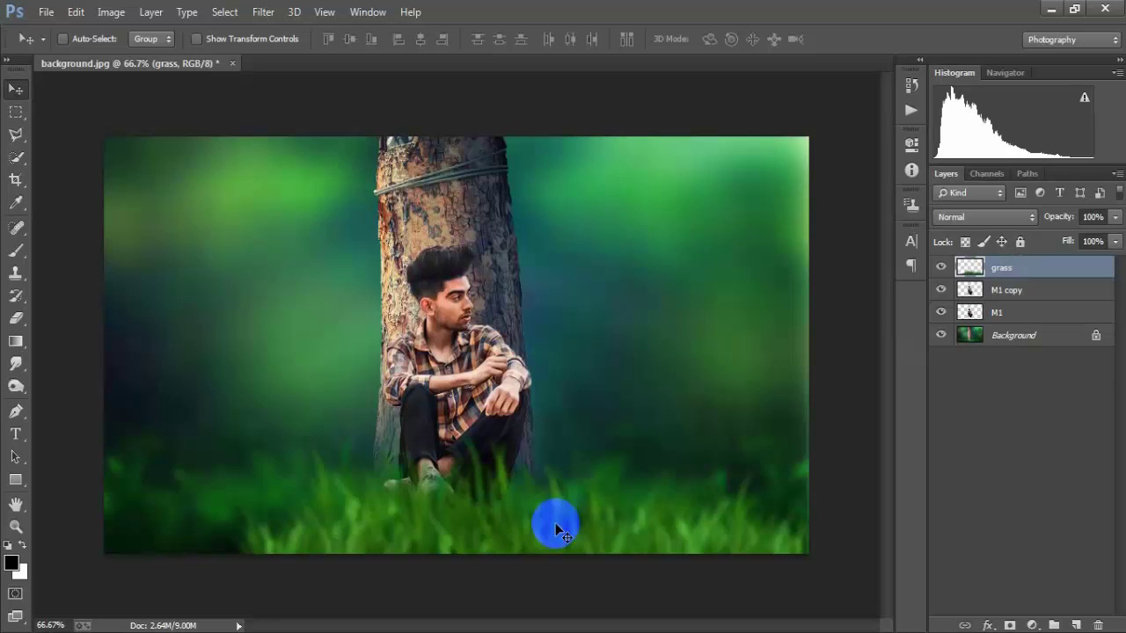
# Place the green_leaf image linked, shrink it and move it to the lower-left corner.
pyautogui.click(46, 12)
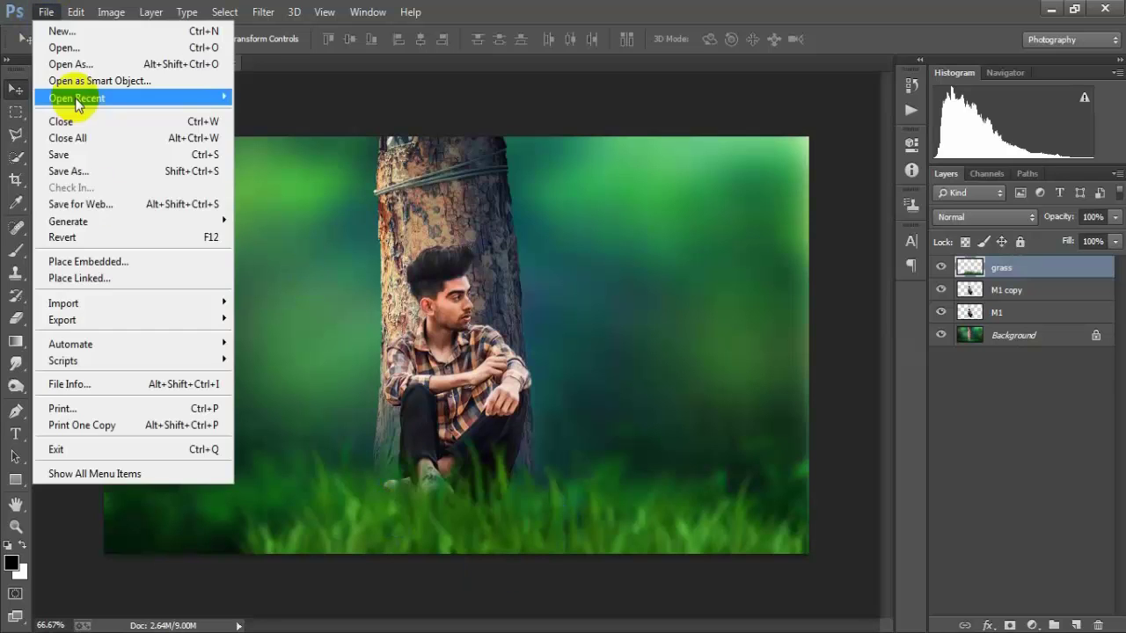
pyautogui.click(132, 276)
pyautogui.click(193, 264)
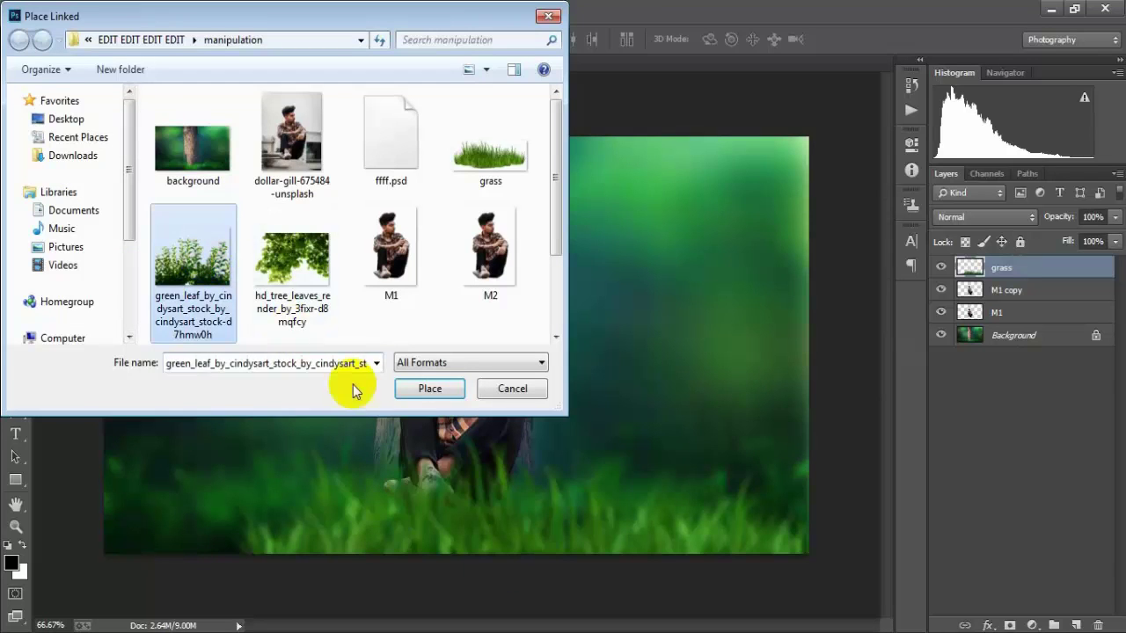
pyautogui.click(425, 391)
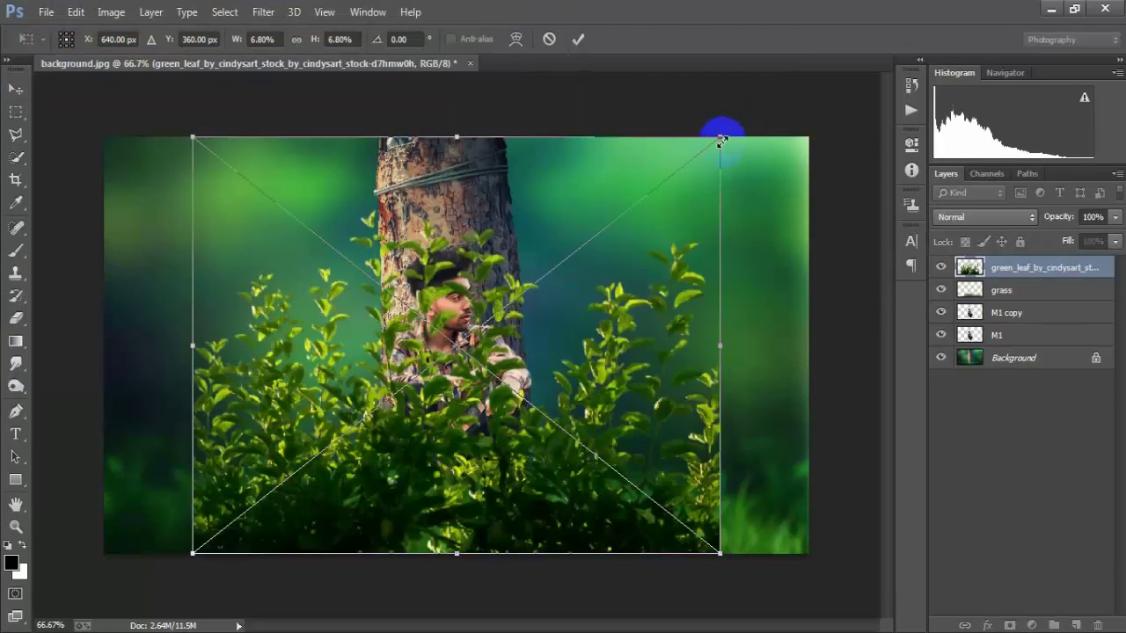
pyautogui.moveTo(720, 138); pyautogui.dragTo(678, 226)
pyautogui.moveTo(573, 376)
pyautogui.mouseDown()
pyautogui.moveTo(371, 473)
pyautogui.moveTo(383, 489)
pyautogui.mouseUp()
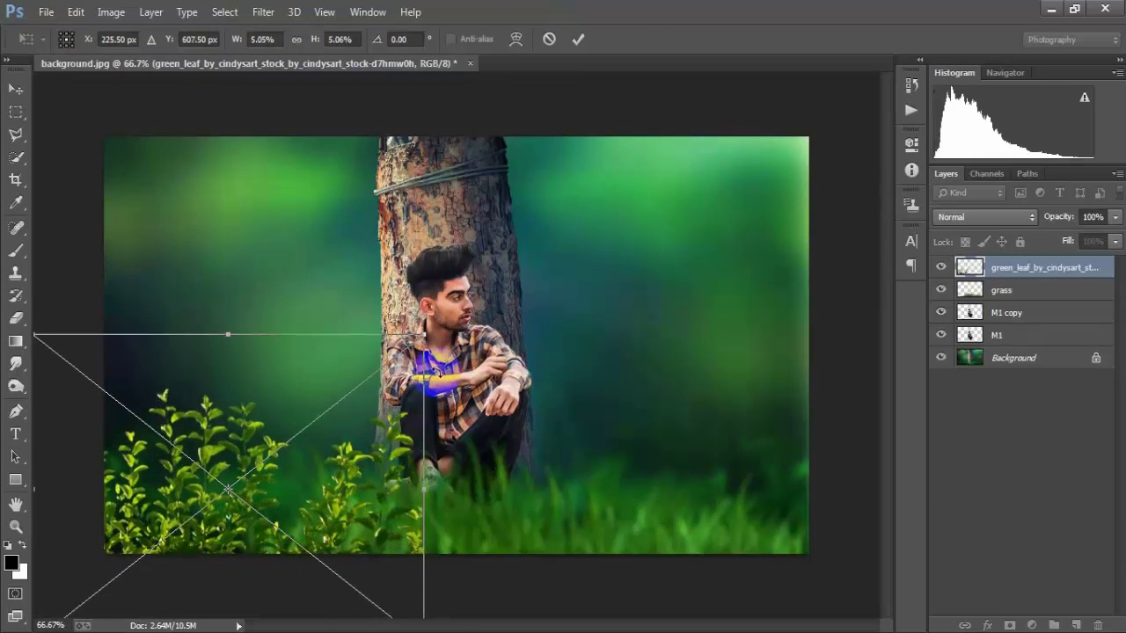
# Fine-tune the leaves to about 4.14% × 3.93% in the lower left and commit.
pyautogui.moveTo(424, 334); pyautogui.dragTo(402, 351)
pyautogui.moveTo(352, 502); pyautogui.dragTo(374, 518)
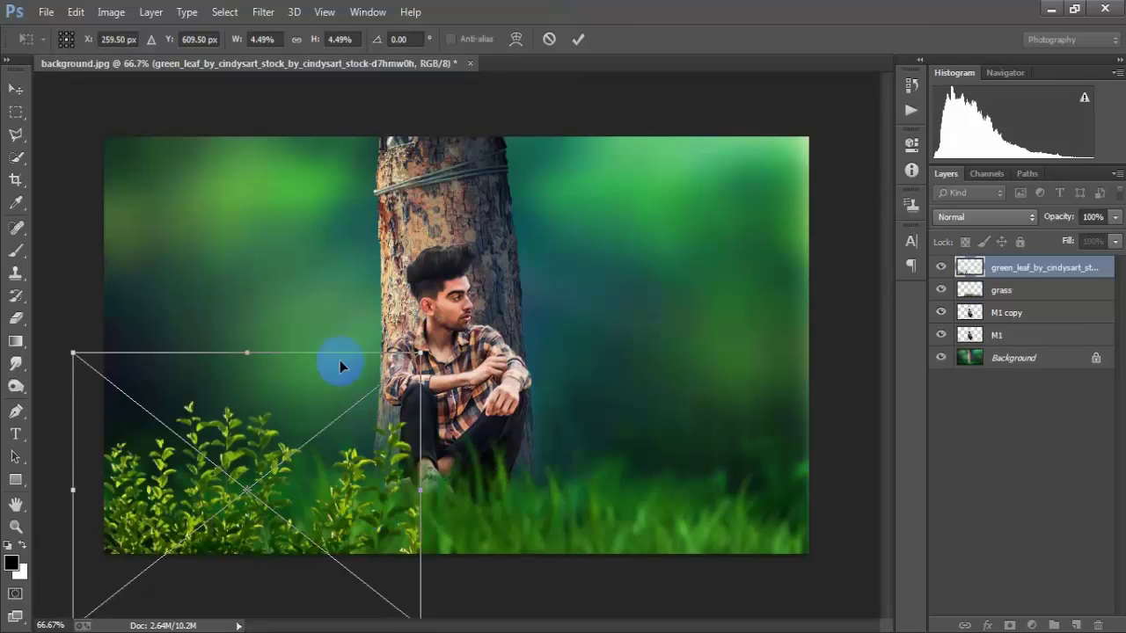
pyautogui.moveTo(248, 350); pyautogui.dragTo(410, 369)
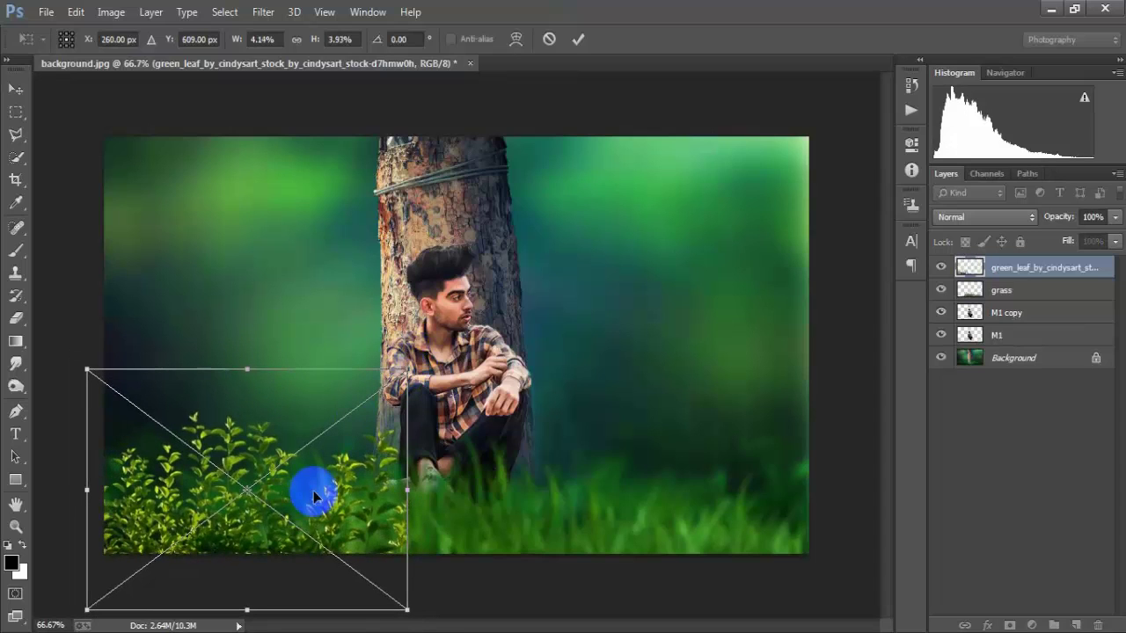
pyautogui.moveTo(312, 491); pyautogui.dragTo(309, 497)
pyautogui.click(578, 39)
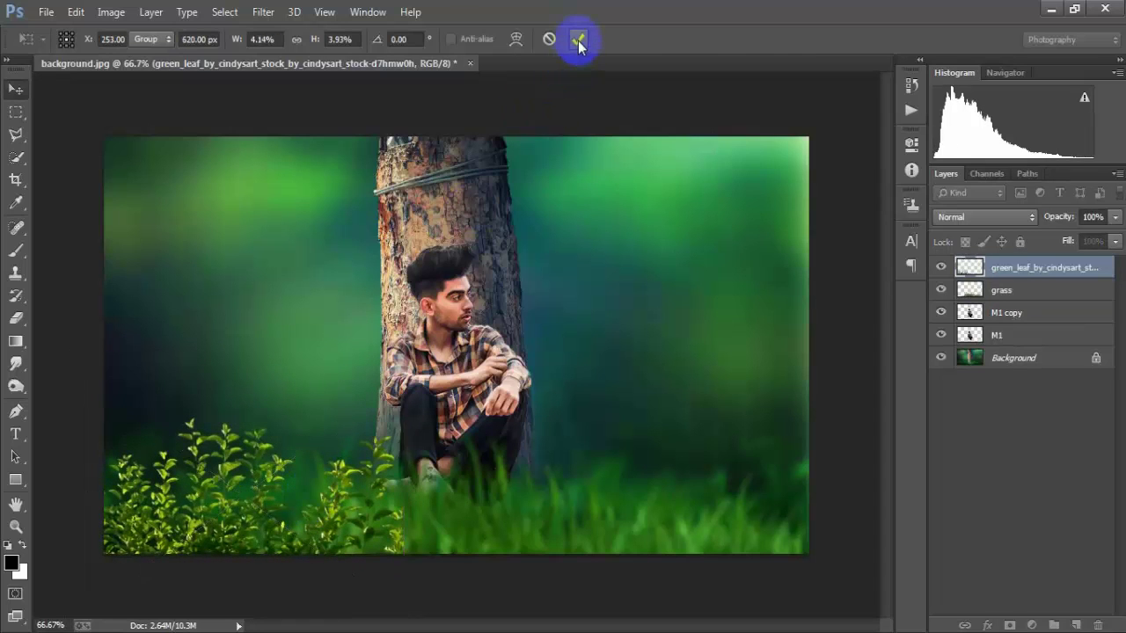
# Rasterize the green leaf layer and apply a Gaussian Blur with a 3.5-pixel radius.
pyautogui.rightClick(1053, 274)
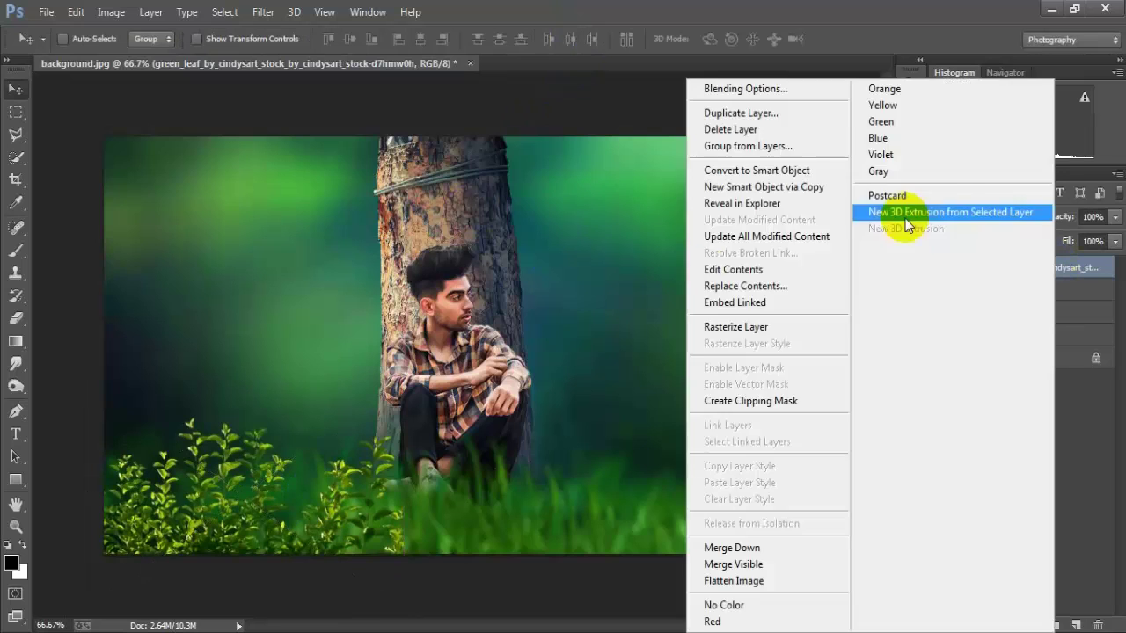
pyautogui.click(705, 327)
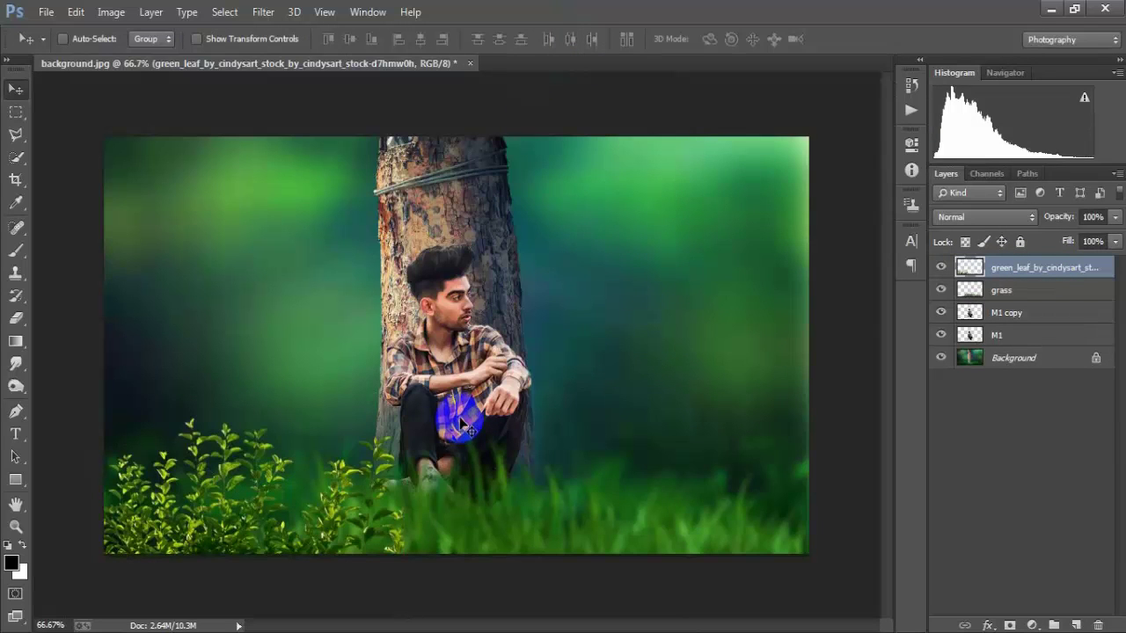
pyautogui.click(263, 11)
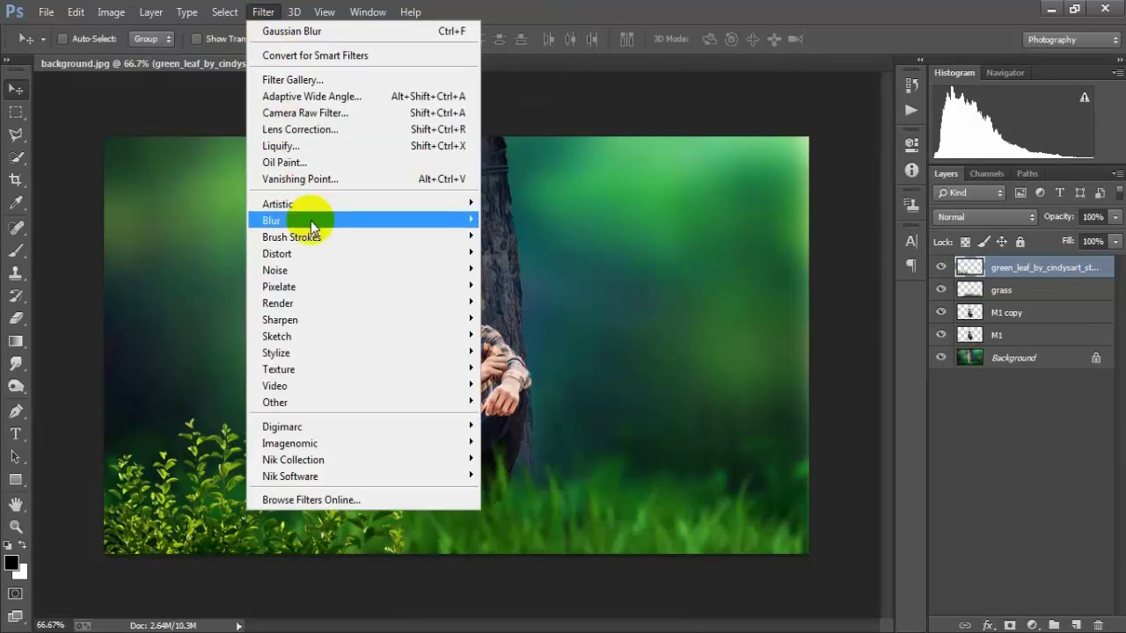
pyautogui.moveTo(271, 220)
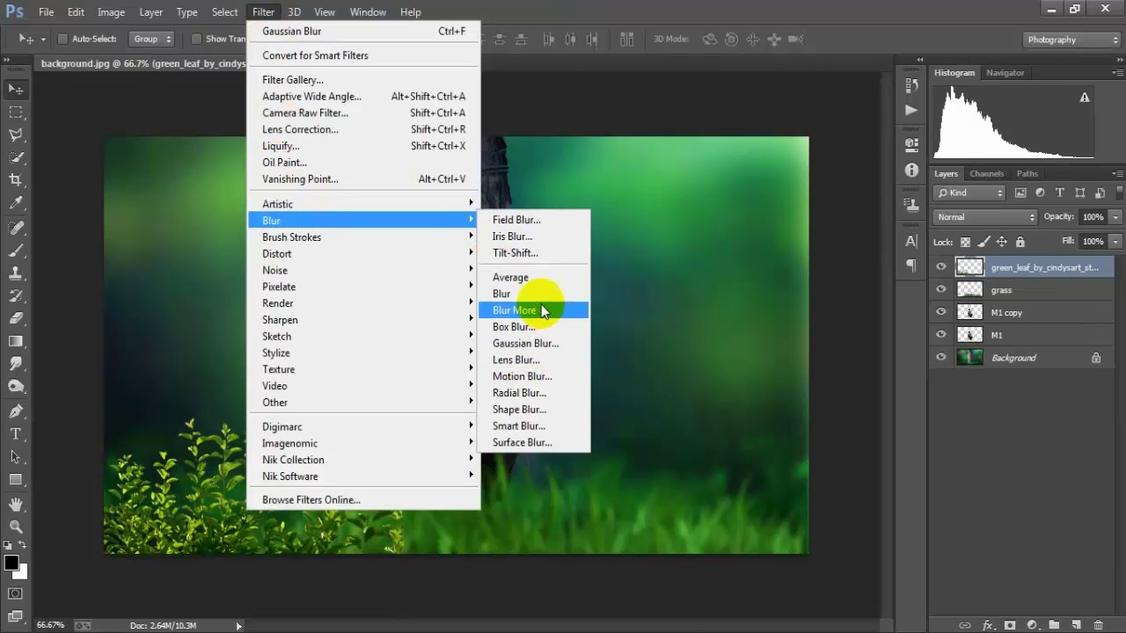
pyautogui.click(552, 343)
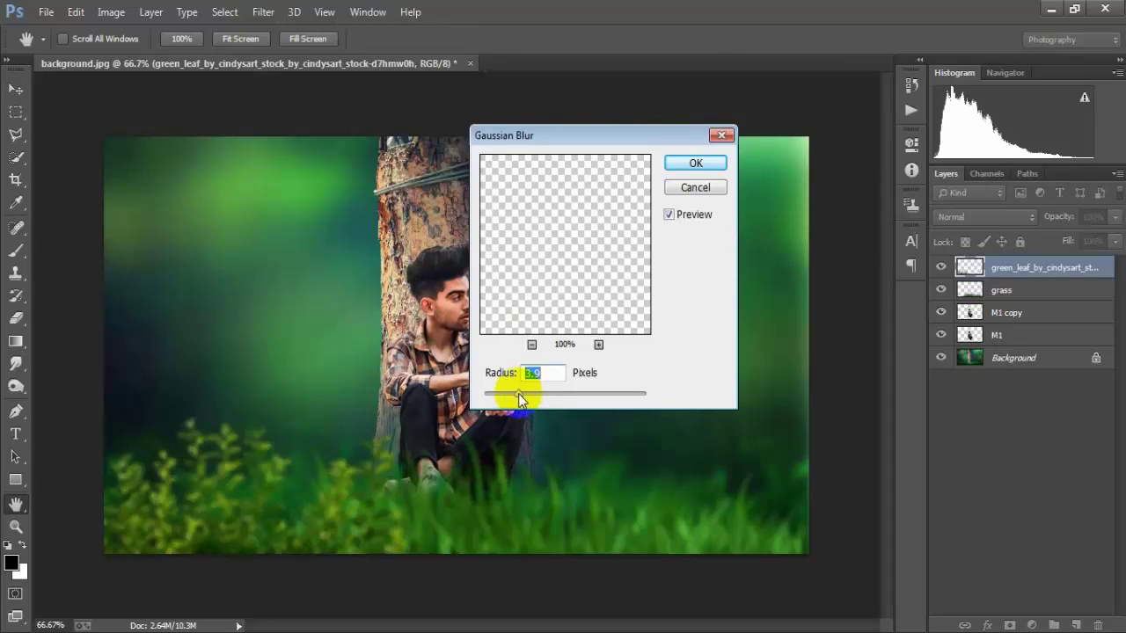
pyautogui.click(695, 163)
pyautogui.click(458, 442)
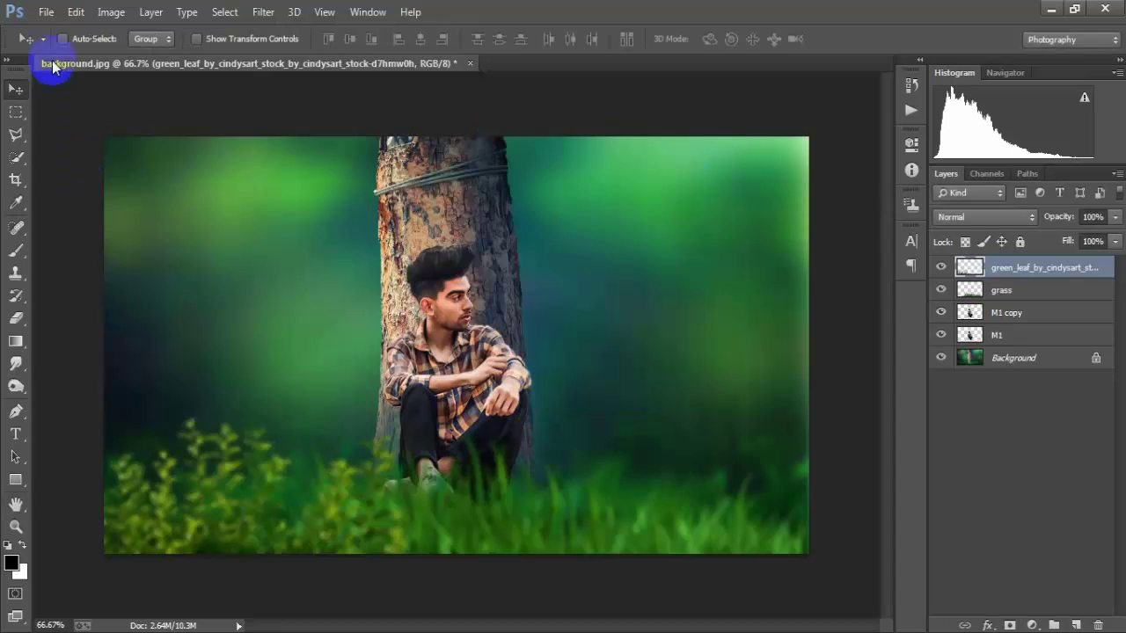
# Place the tree leaves render image into the composite as a linked layer.
pyautogui.click(46, 11)
pyautogui.click(129, 287)
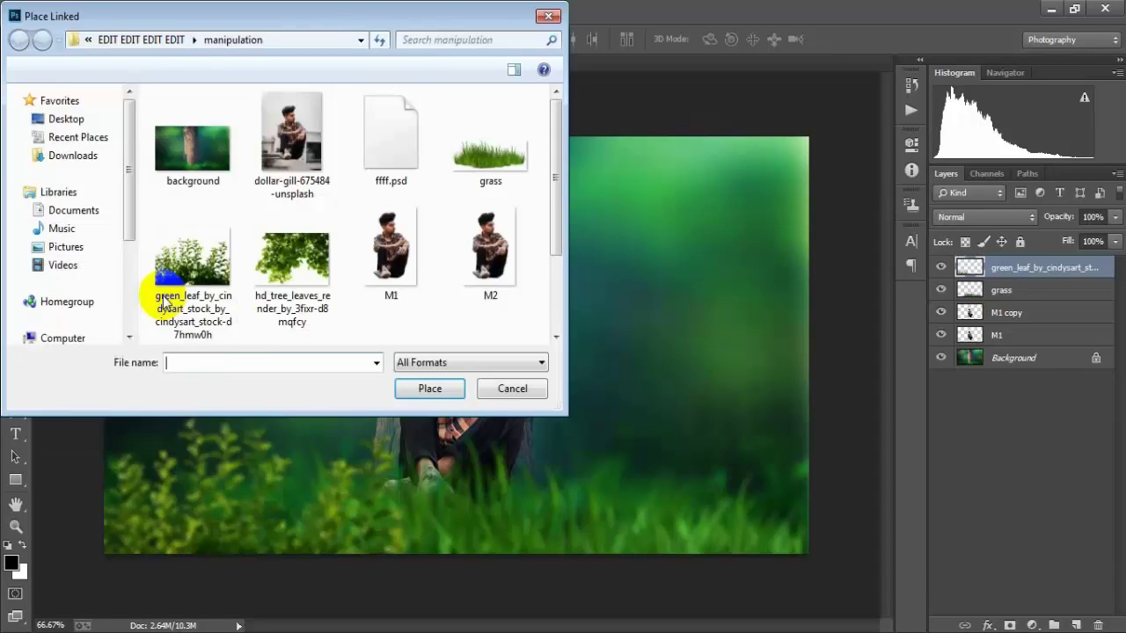
pyautogui.click(295, 263)
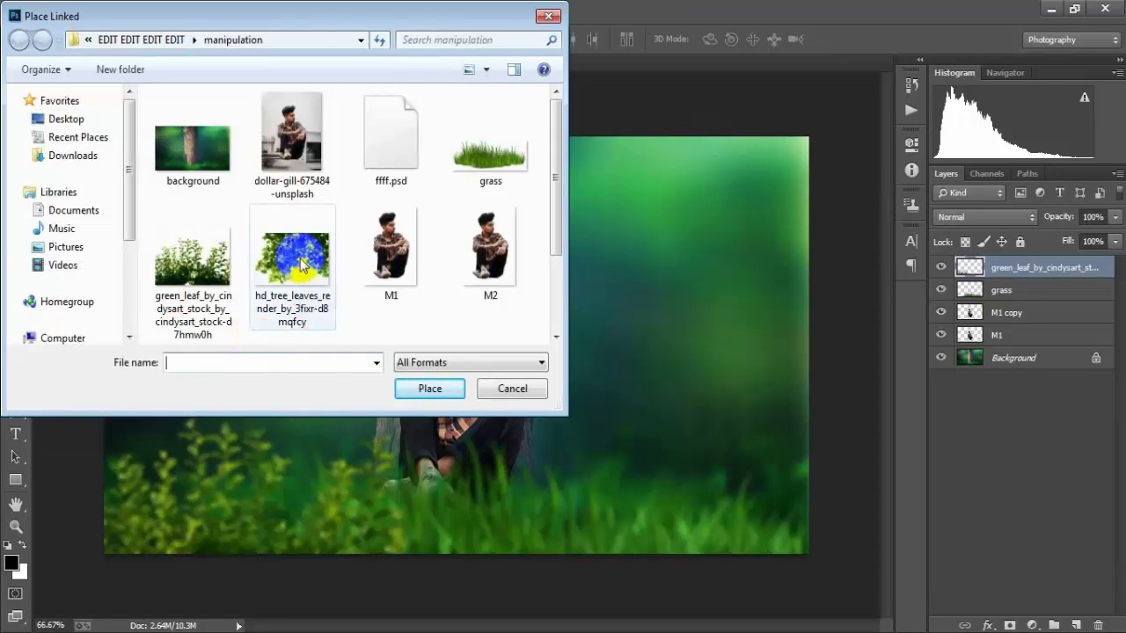
pyautogui.click(431, 387)
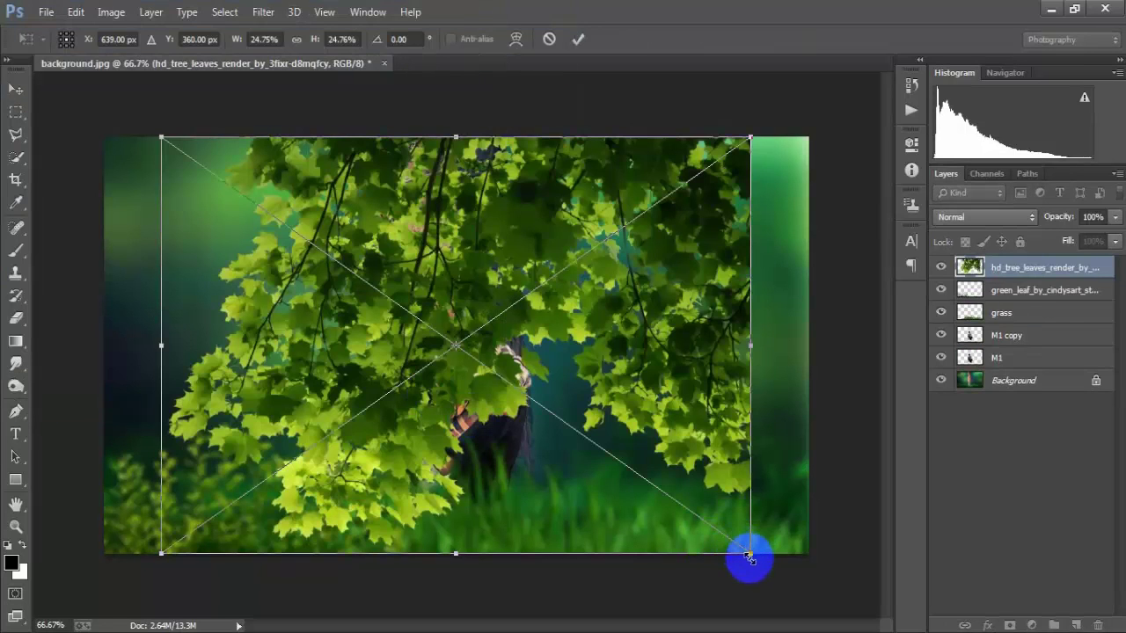
# Scale the leaves to about 12.31%, rotate -11.39°, fit them top-left, and rasterize the layer.
pyautogui.moveTo(748, 557); pyautogui.dragTo(631, 372)
pyautogui.moveTo(543, 342); pyautogui.dragTo(336, 214)
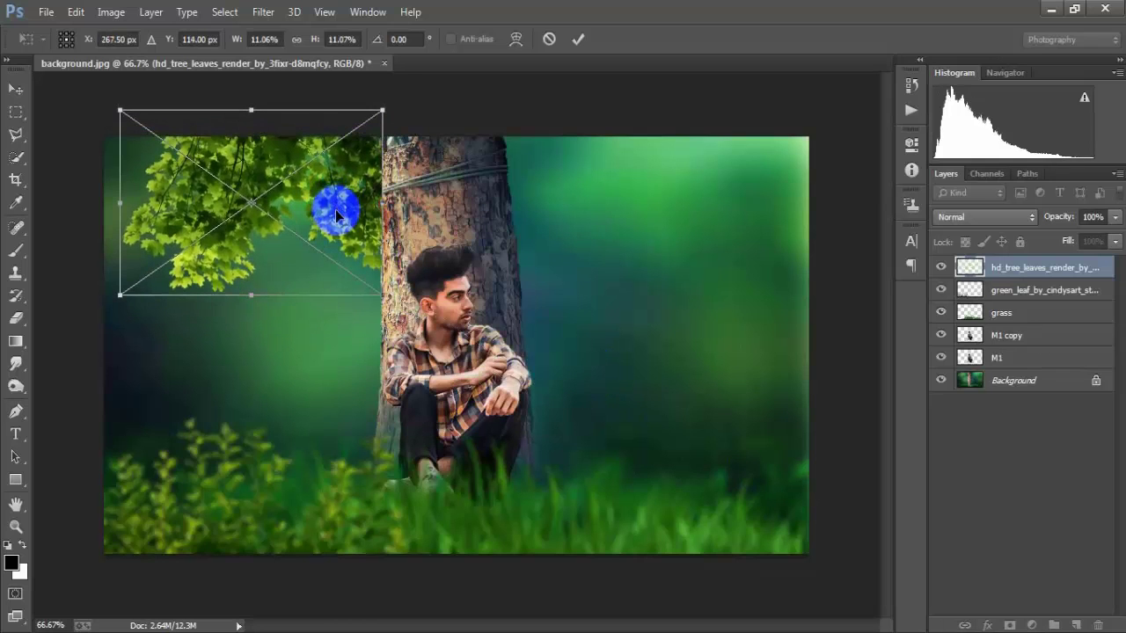
pyautogui.moveTo(382, 294)
pyautogui.mouseDown()
pyautogui.moveTo(424, 307)
pyautogui.moveTo(430, 278)
pyautogui.mouseUp()
pyautogui.moveTo(318, 253); pyautogui.dragTo(302, 209)
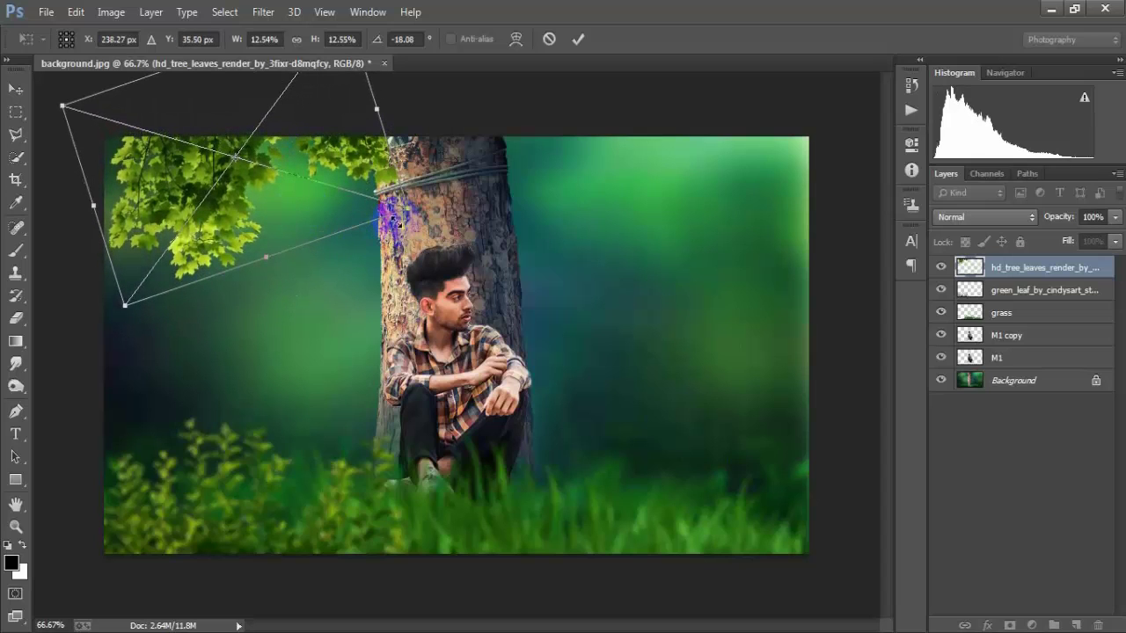
pyautogui.moveTo(403, 211)
pyautogui.mouseDown()
pyautogui.moveTo(425, 248)
pyautogui.moveTo(384, 235)
pyautogui.moveTo(401, 225)
pyautogui.moveTo(404, 241)
pyautogui.mouseUp()
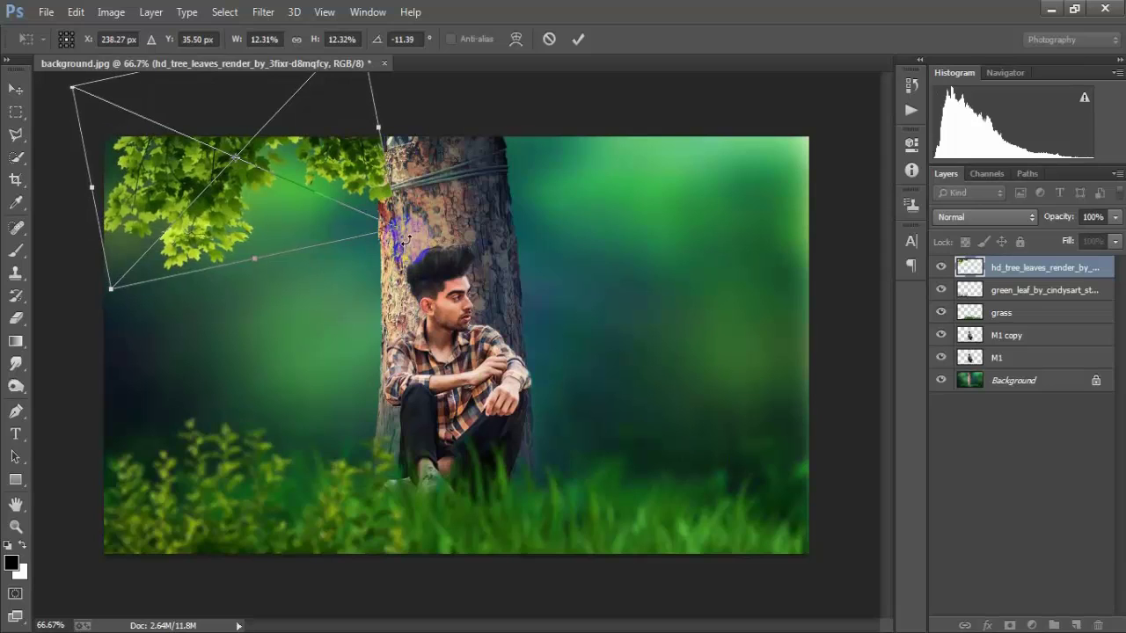
pyautogui.press('Left')
pyautogui.press('Left')
pyautogui.press('Left')
pyautogui.press('Up')
pyautogui.press('Up')
pyautogui.press('Up')
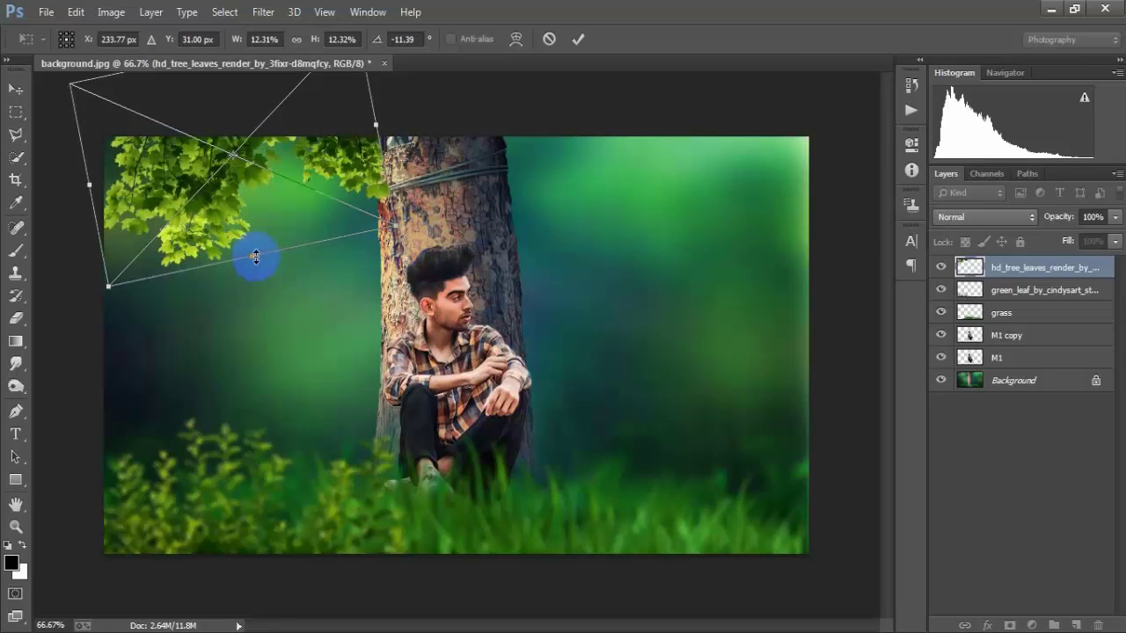
pyautogui.moveTo(254, 255); pyautogui.dragTo(254, 260)
pyautogui.click(578, 39)
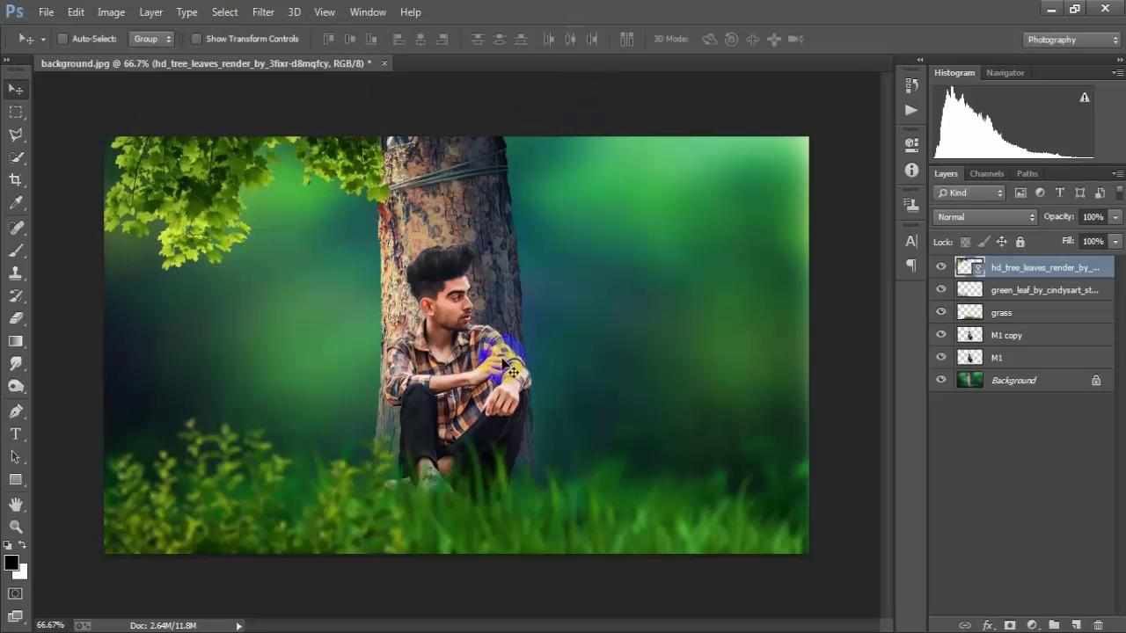
pyautogui.rightClick(1018, 276)
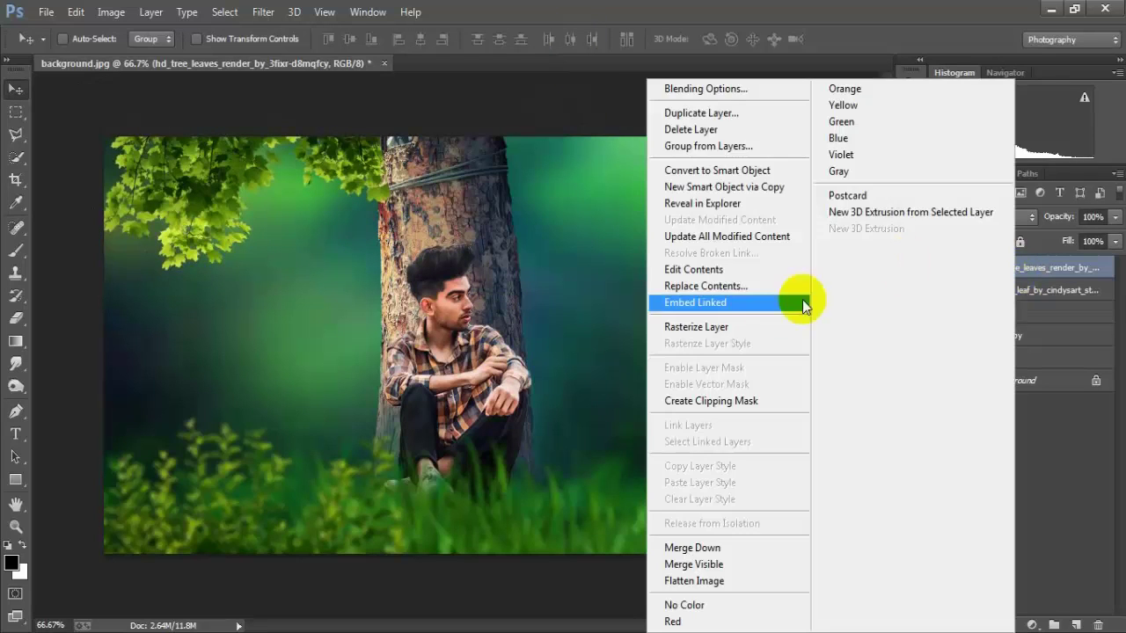
pyautogui.click(745, 324)
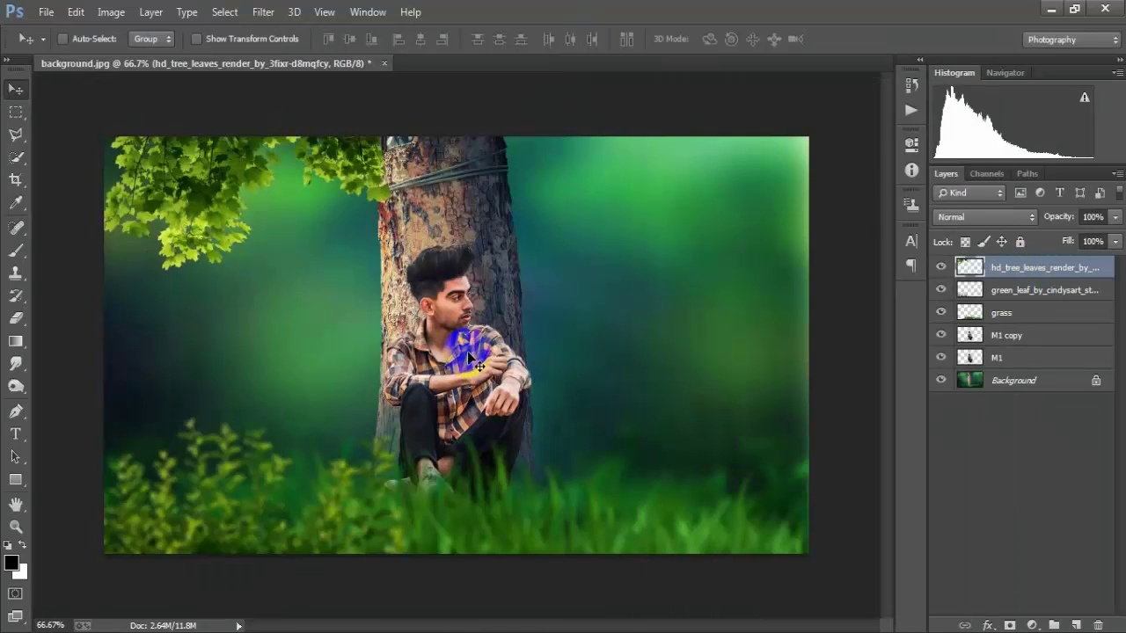
# Blur the top-left tree leaves layer with a Gaussian Blur radius of 4 pixels.
pyautogui.click(262, 12)
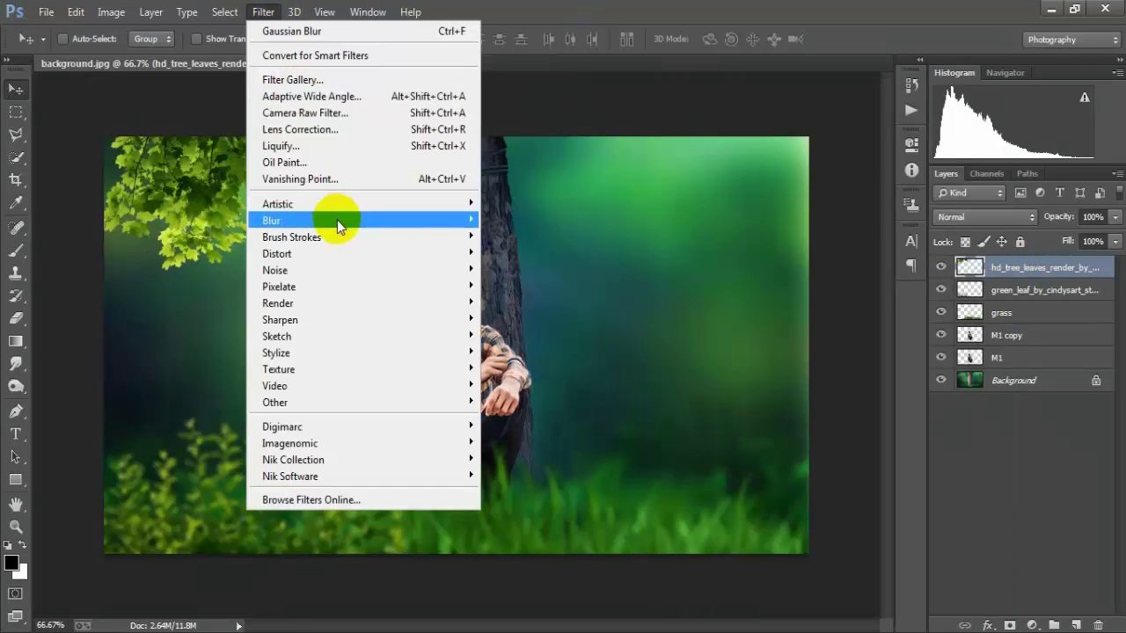
pyautogui.moveTo(282, 219)
pyautogui.click(532, 338)
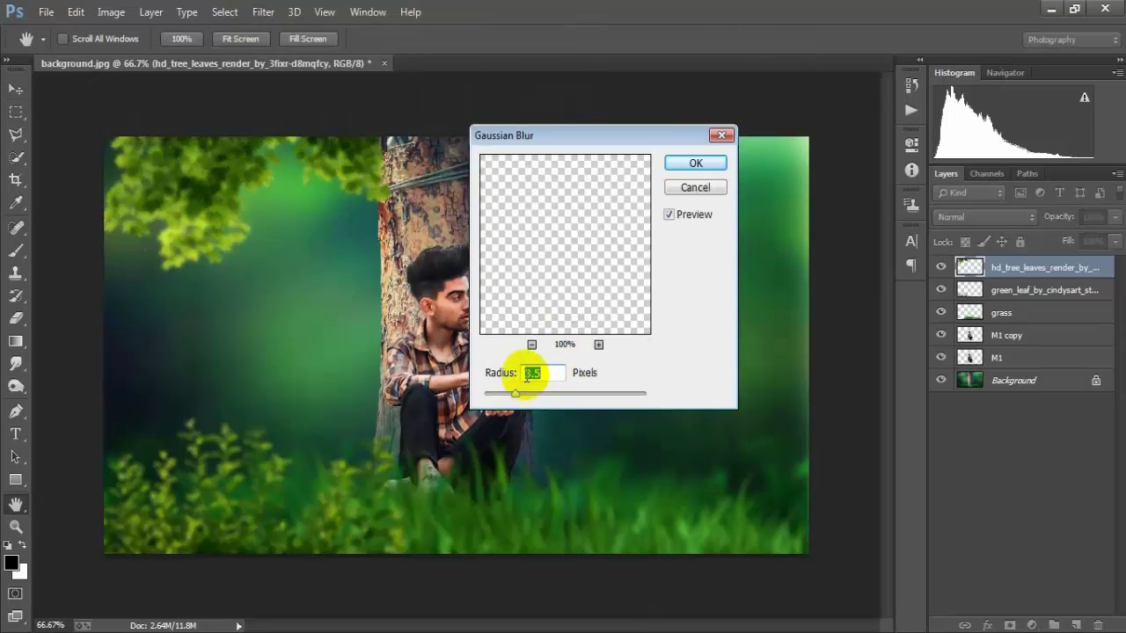
pyautogui.doubleClick(531, 373)
pyautogui.write('4')
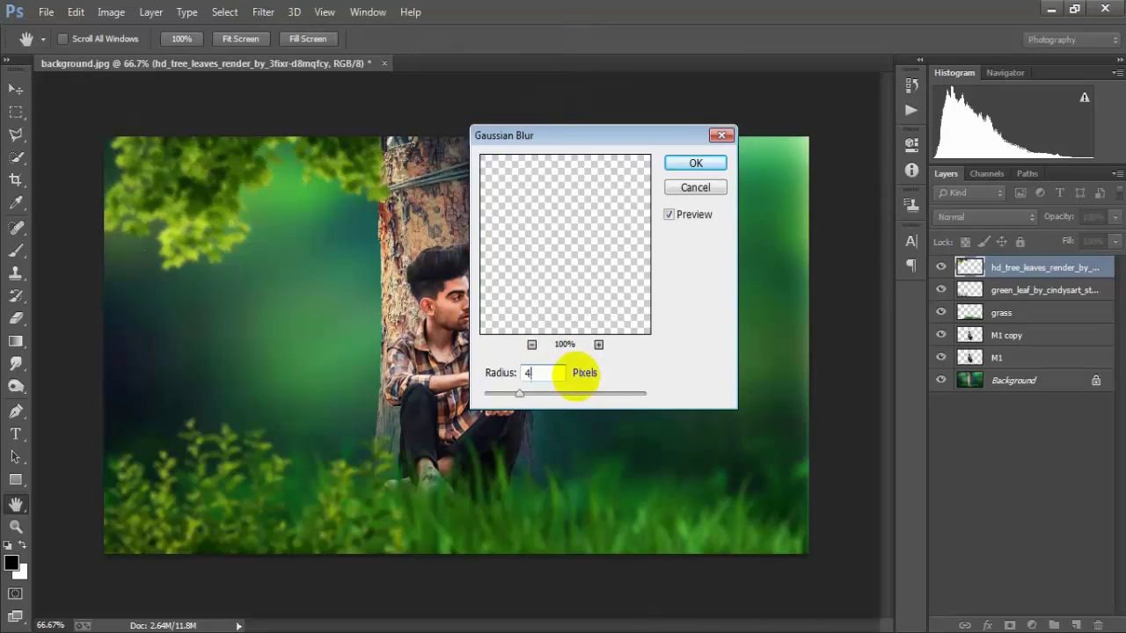
pyautogui.click(635, 418)
pyautogui.click(695, 163)
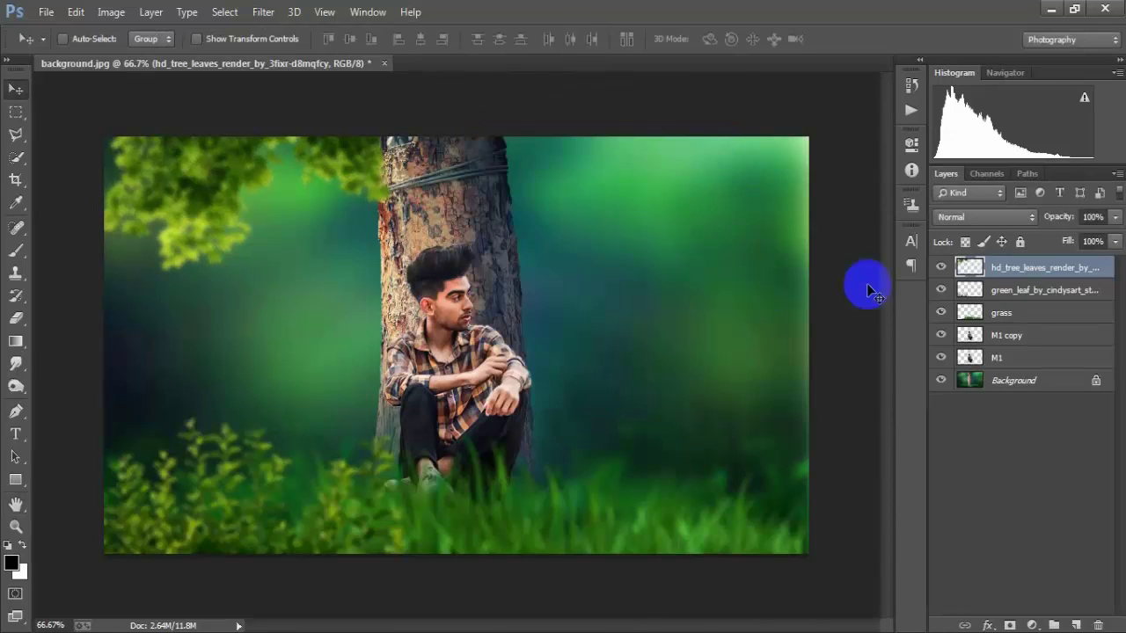
# Add a layer mask to the leaves and brush black along the trunk edge to hide overlapping leaves.
pyautogui.click(939, 269)
pyautogui.click(939, 268)
pyautogui.click(1008, 625)
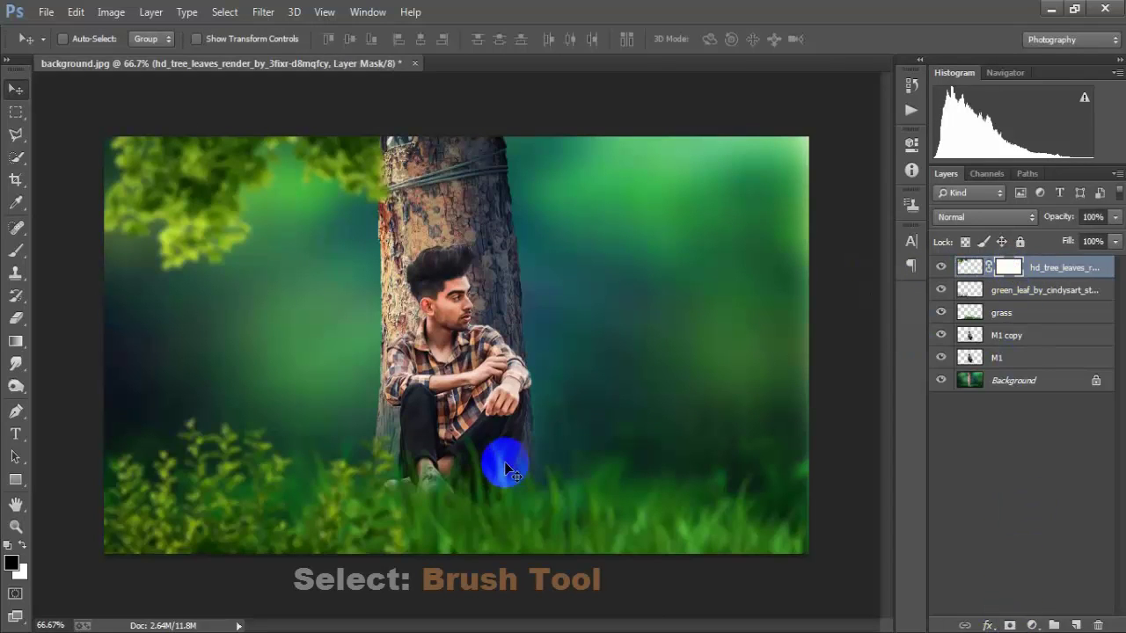
pyautogui.click(16, 250)
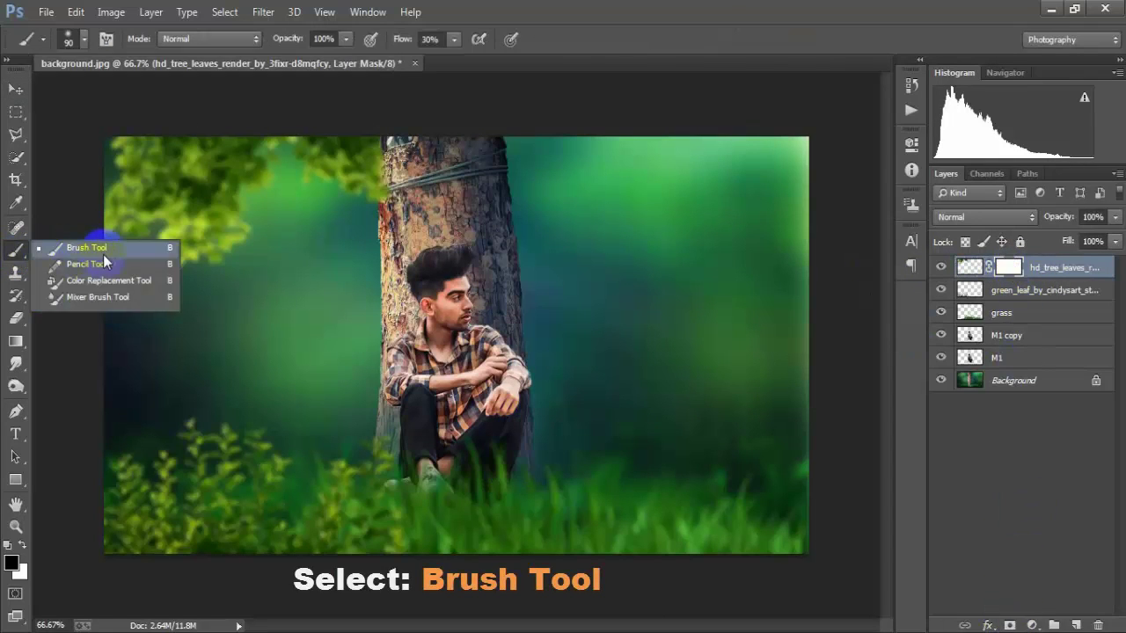
pyautogui.click(88, 240)
pyautogui.moveTo(223, 288)
pyautogui.mouseDown()
pyautogui.moveTo(269, 319)
pyautogui.moveTo(397, 196)
pyautogui.moveTo(394, 138)
pyautogui.moveTo(413, 269)
pyautogui.mouseUp()
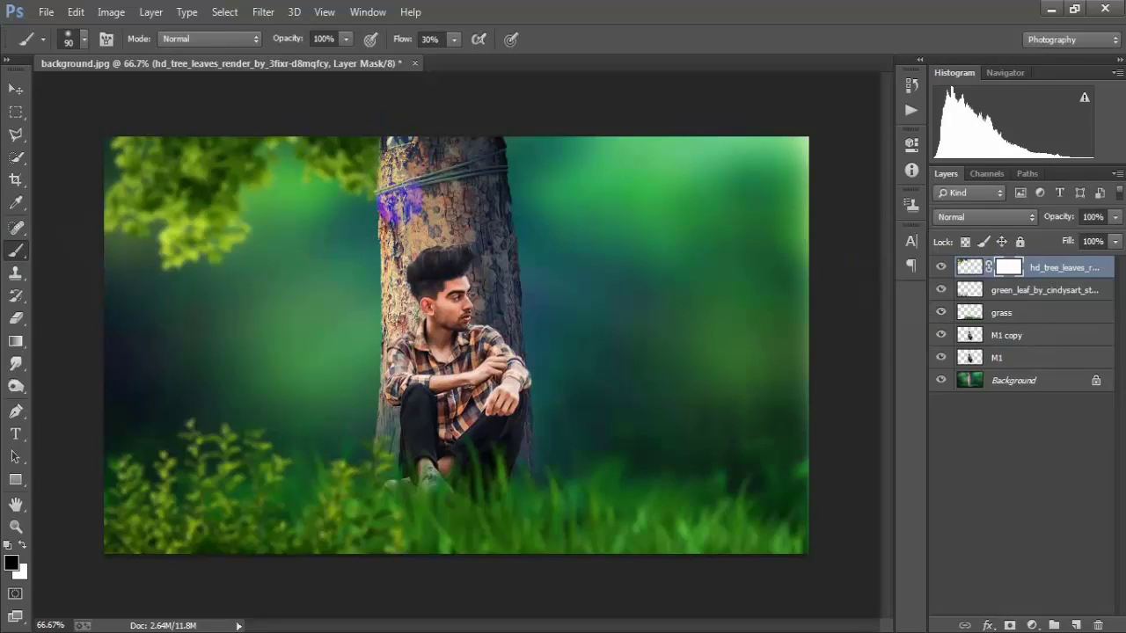
pyautogui.moveTo(390, 204)
pyautogui.mouseDown()
pyautogui.moveTo(400, 141)
pyautogui.moveTo(422, 272)
pyautogui.mouseUp()
pyautogui.click(15, 89)
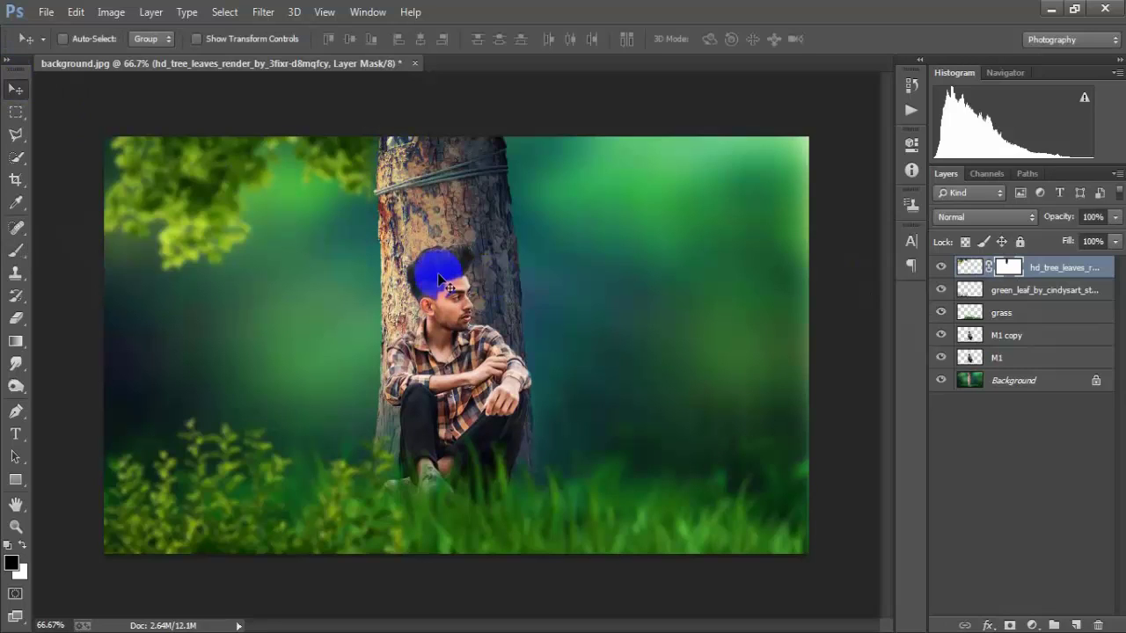
pyautogui.click(45, 11)
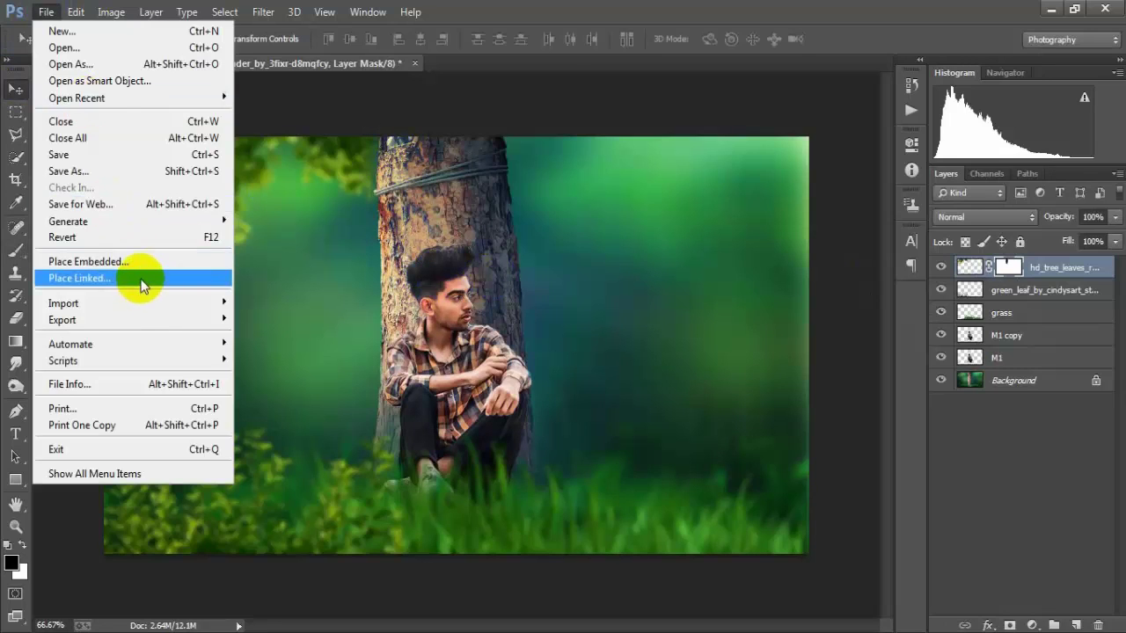
# Place another linked copy of the tree leaves render image.
pyautogui.click(141, 279)
pyautogui.click(292, 262)
pyautogui.click(430, 389)
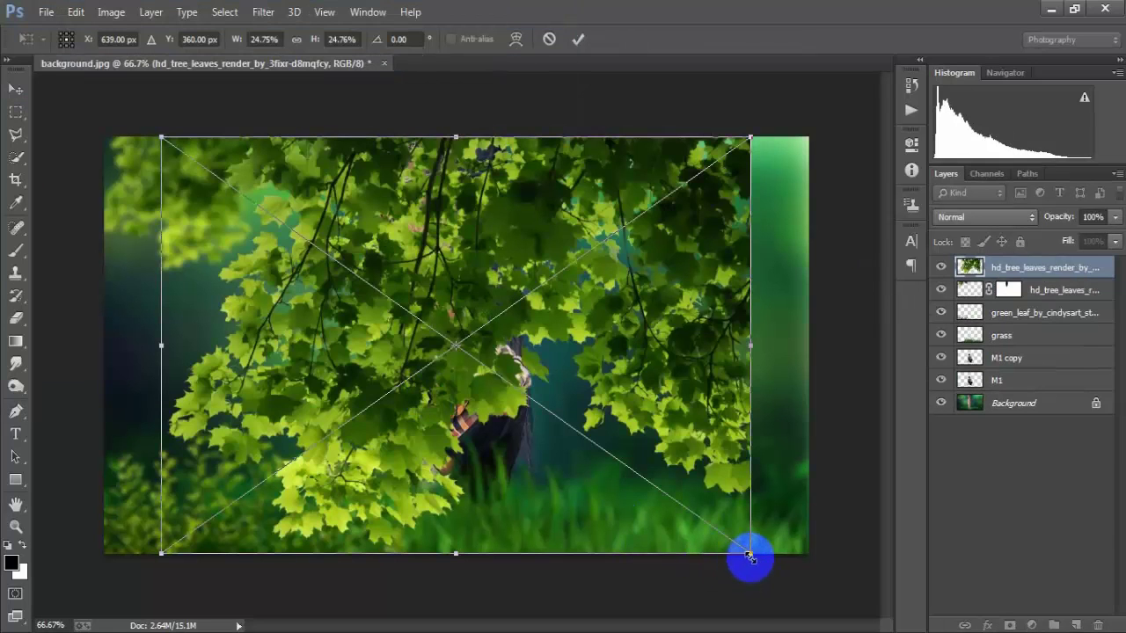
# Scale the second leaves to about 10.28%, rotate -14.86°, and hang them from the trunk top.
pyautogui.moveTo(748, 553); pyautogui.dragTo(620, 396)
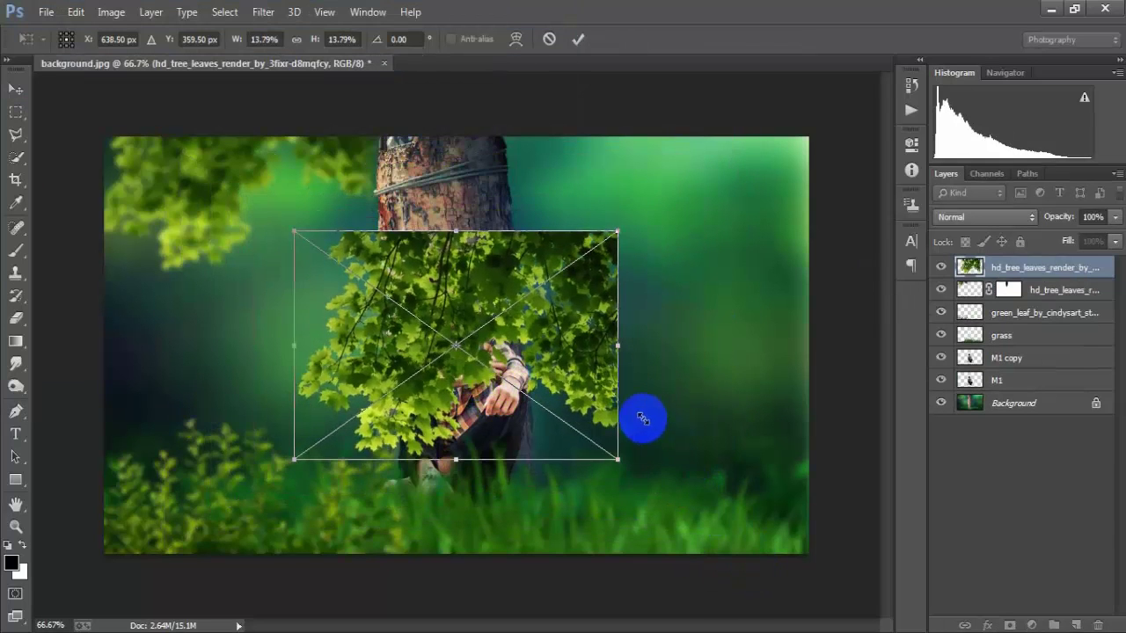
pyautogui.moveTo(568, 357)
pyautogui.mouseDown()
pyautogui.moveTo(643, 170)
pyautogui.moveTo(656, 173)
pyautogui.mouseUp()
pyautogui.moveTo(691, 273); pyautogui.dragTo(724, 206)
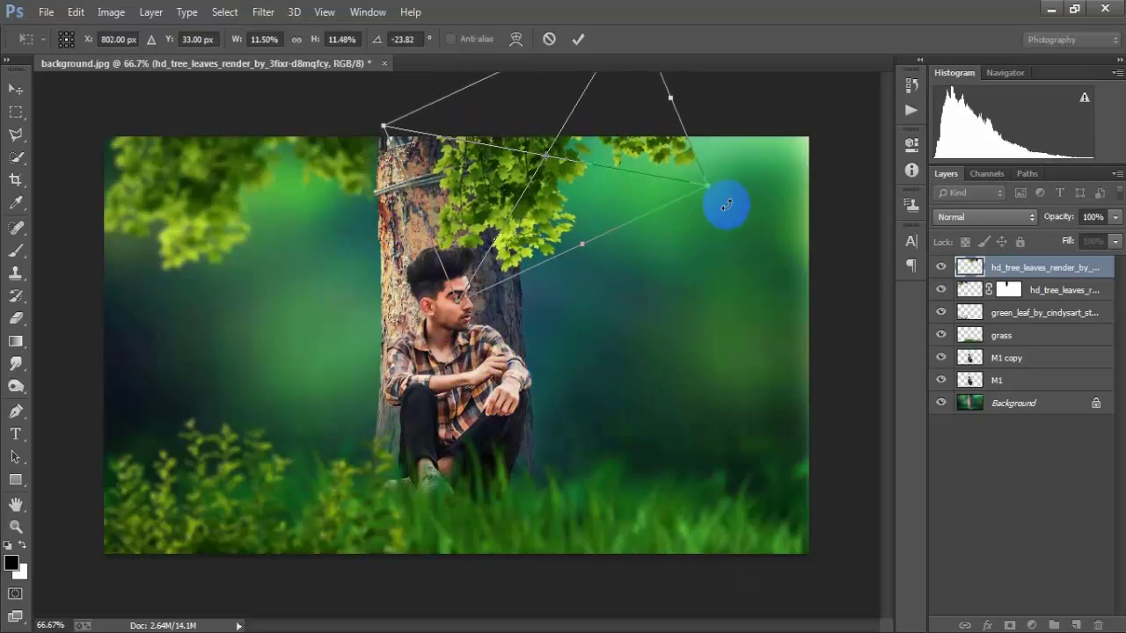
pyautogui.moveTo(578, 222); pyautogui.dragTo(565, 191)
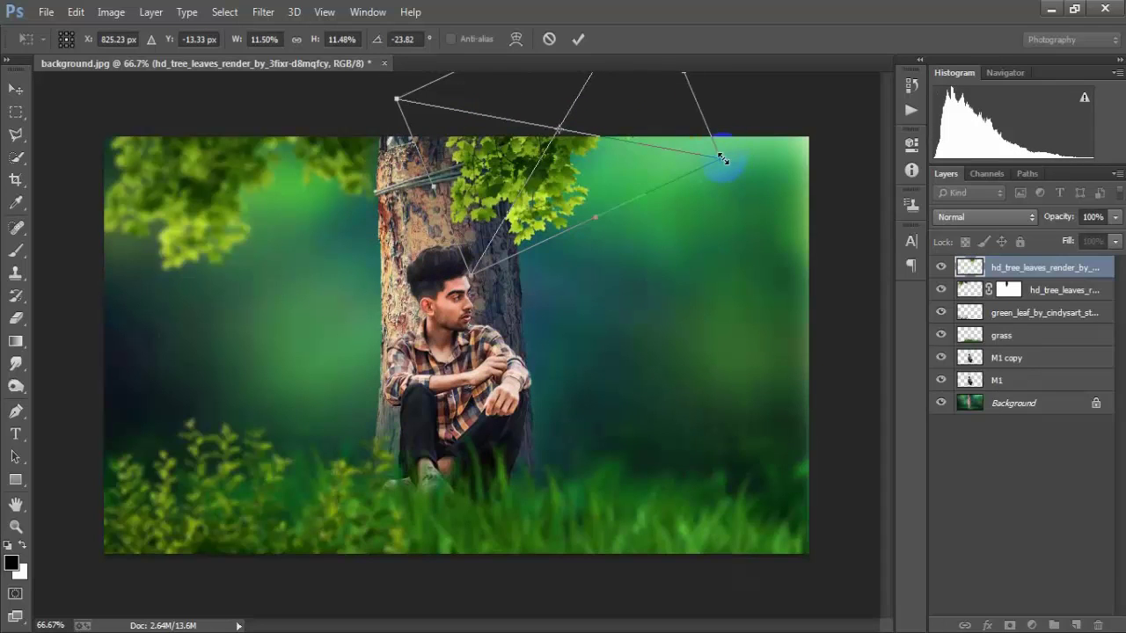
pyautogui.moveTo(721, 160); pyautogui.dragTo(701, 159)
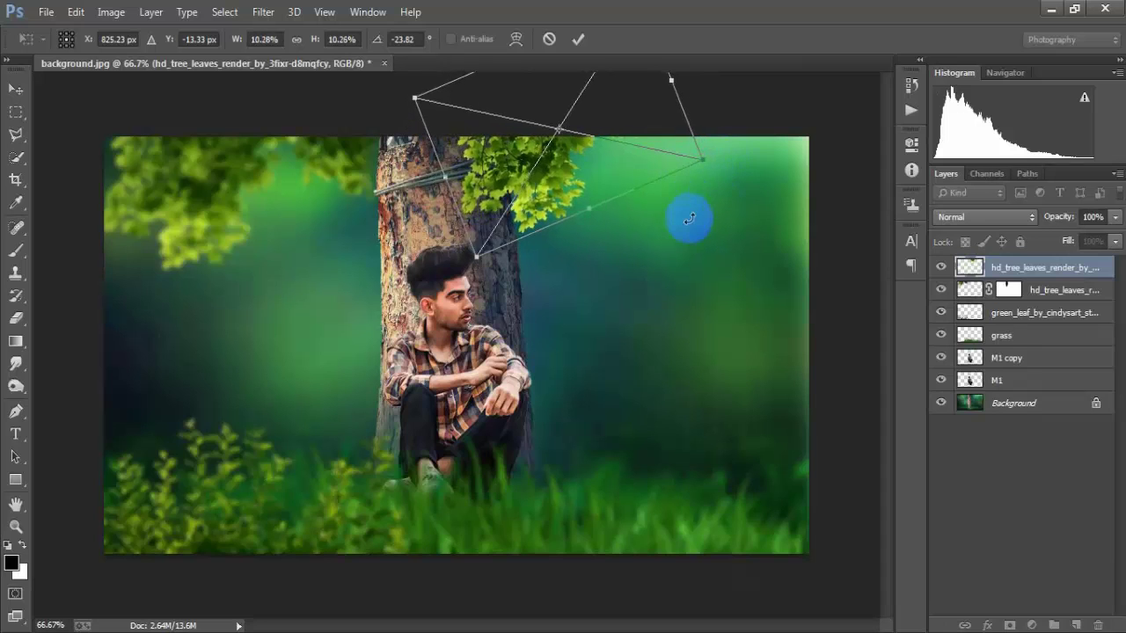
pyautogui.moveTo(689, 218); pyautogui.dragTo(691, 233)
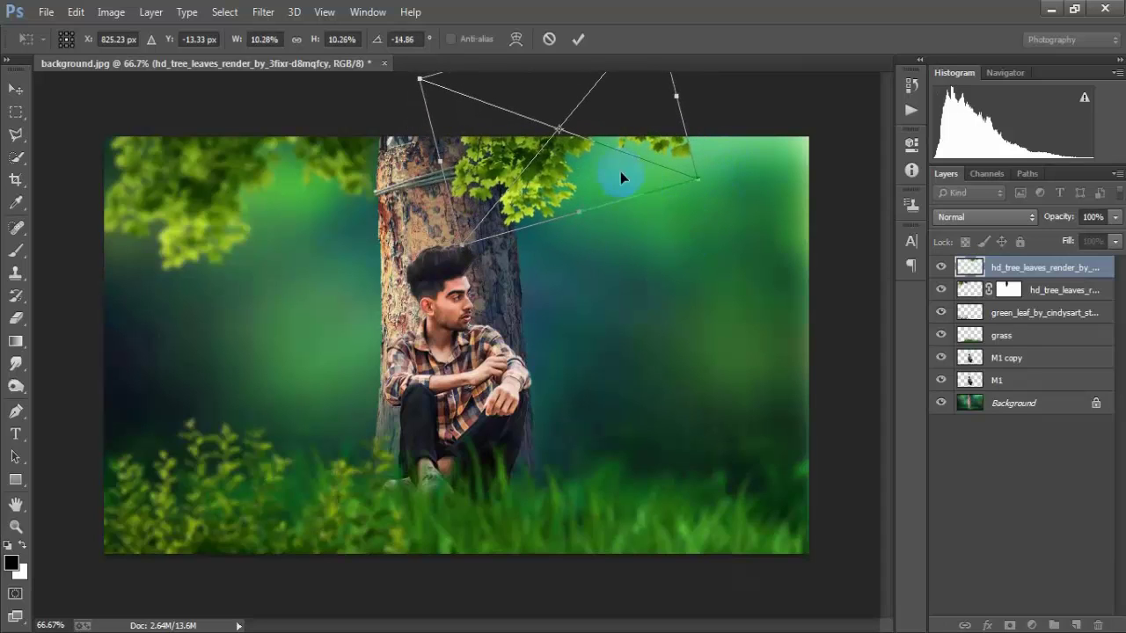
pyautogui.moveTo(615, 172); pyautogui.dragTo(619, 181)
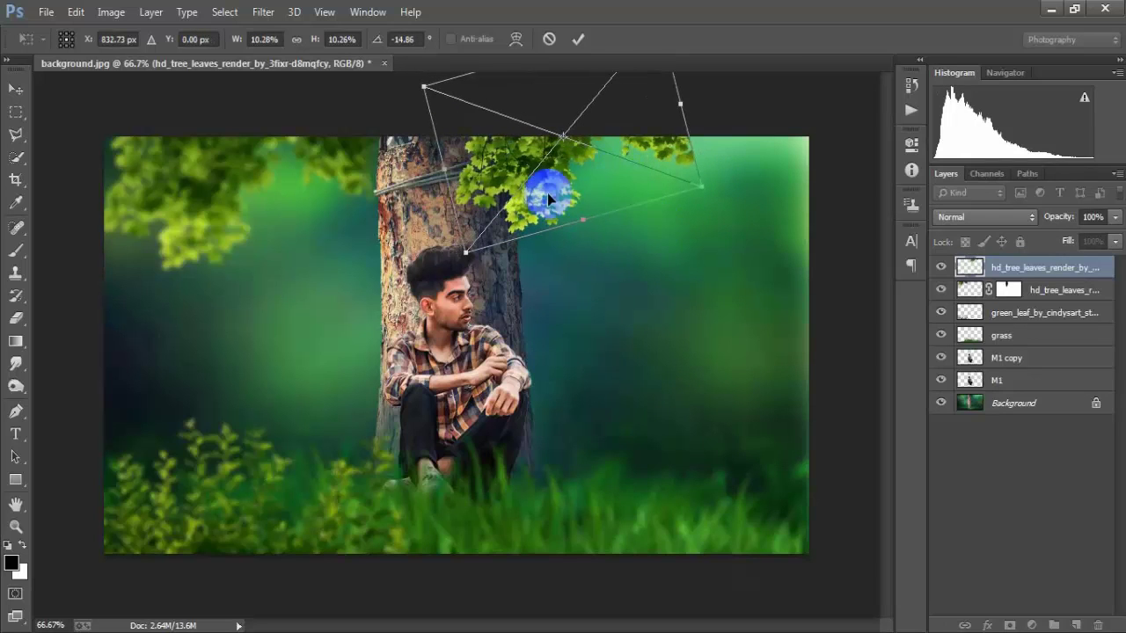
pyautogui.moveTo(547, 192); pyautogui.dragTo(551, 189)
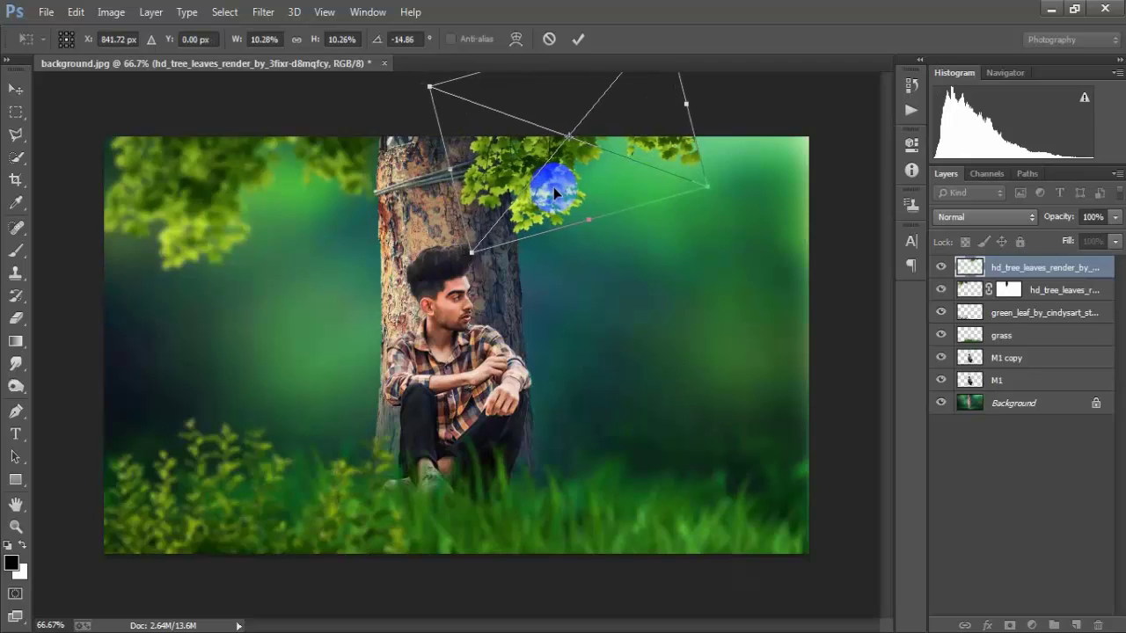
pyautogui.click(579, 40)
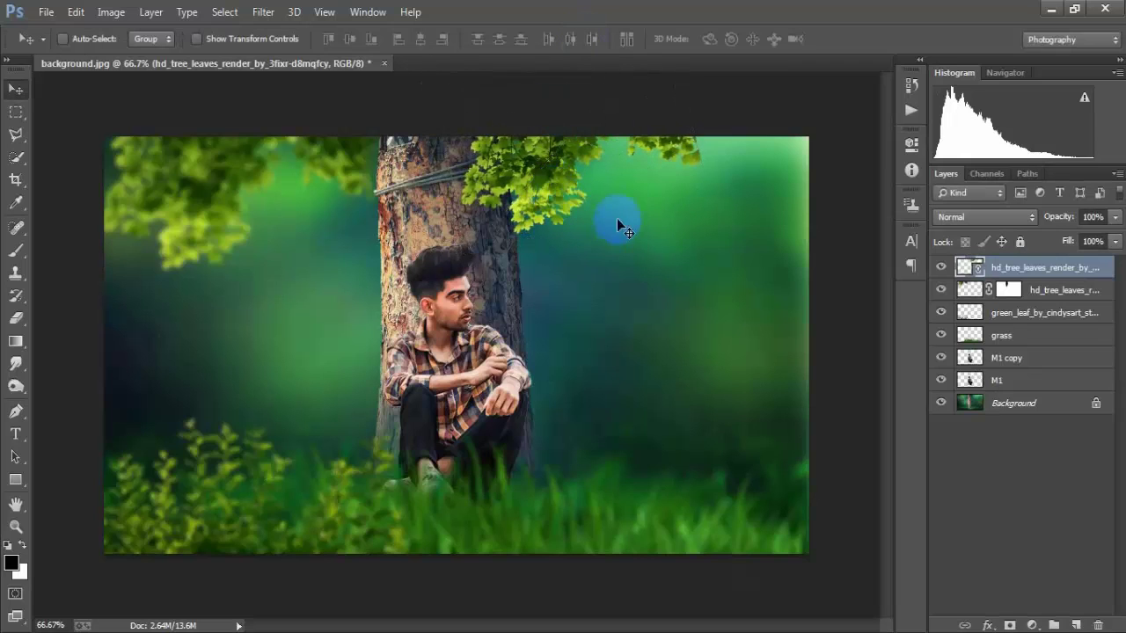
# Rasterize the second leaves layer and erase its stray right-hand tip near the top edge.
pyautogui.rightClick(1055, 269)
pyautogui.click(781, 329)
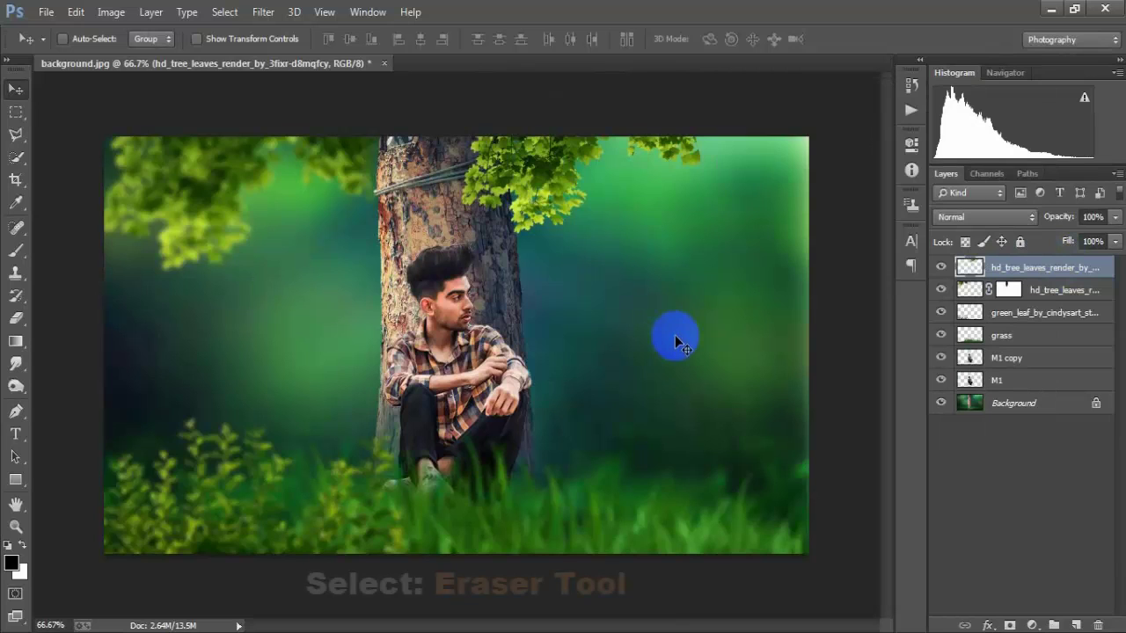
pyautogui.click(26, 324)
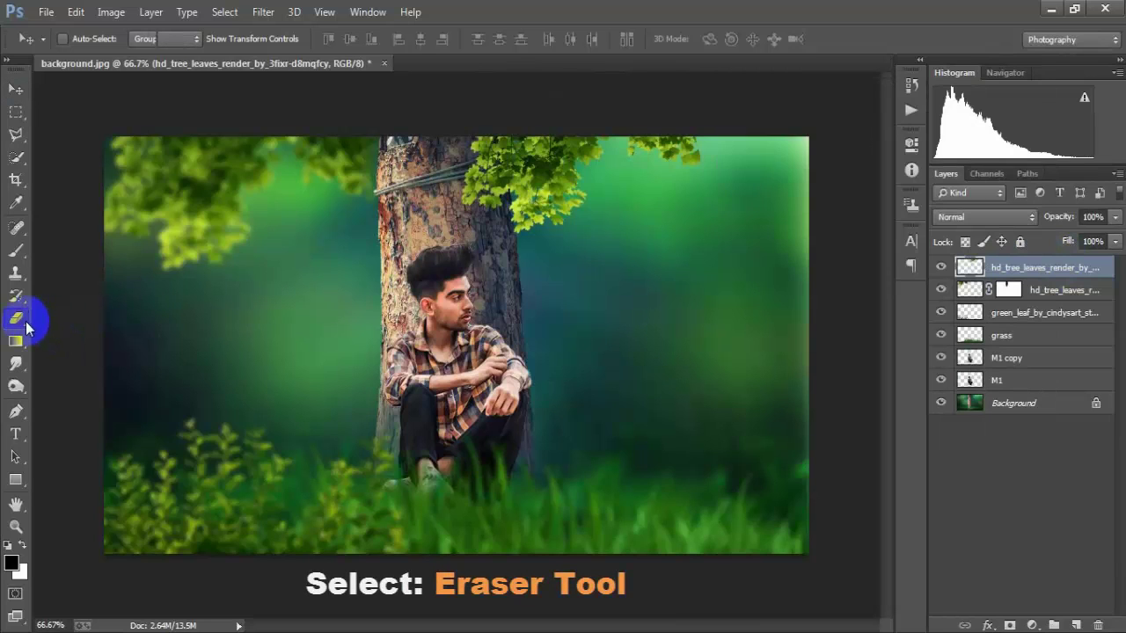
pyautogui.click(166, 314)
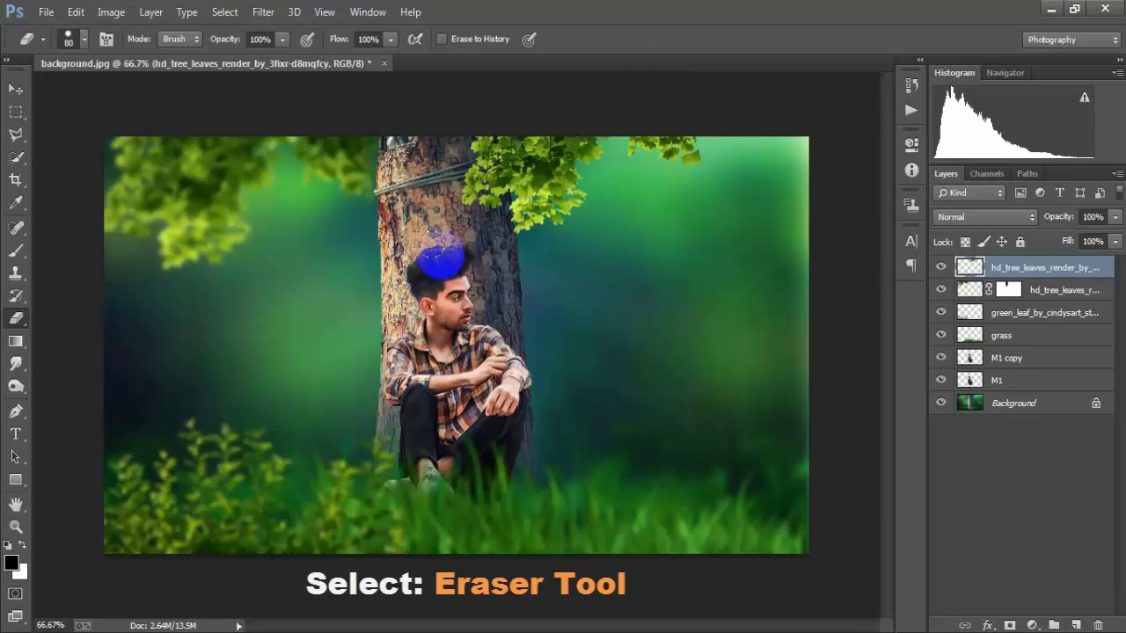
pyautogui.rightClick(440, 258)
pyautogui.click(659, 44)
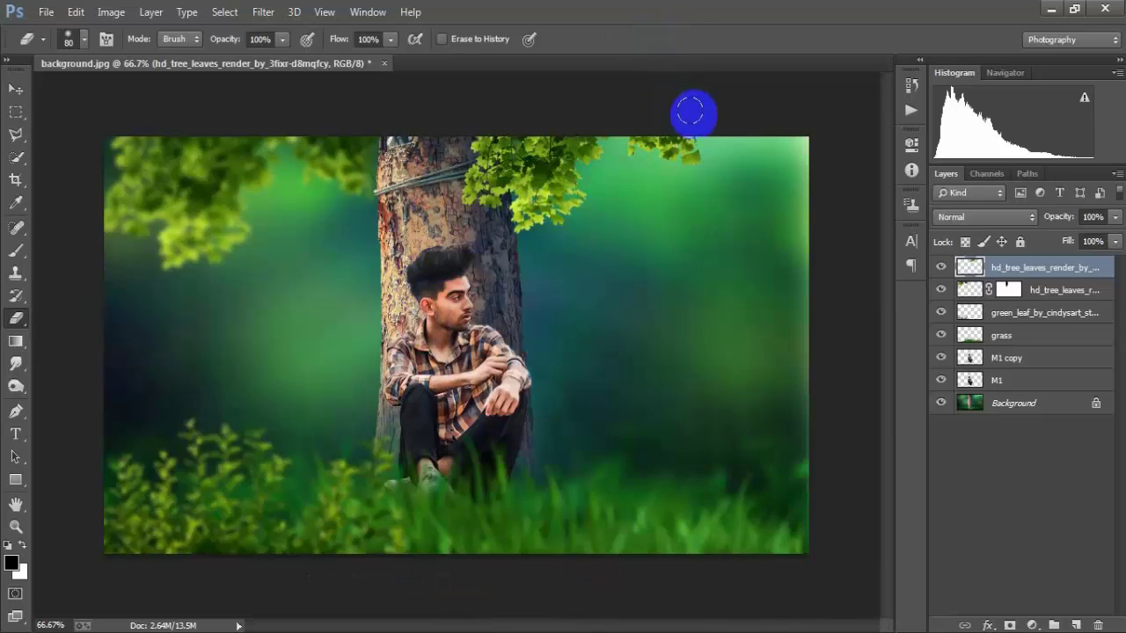
pyautogui.moveTo(691, 111); pyautogui.dragTo(704, 125)
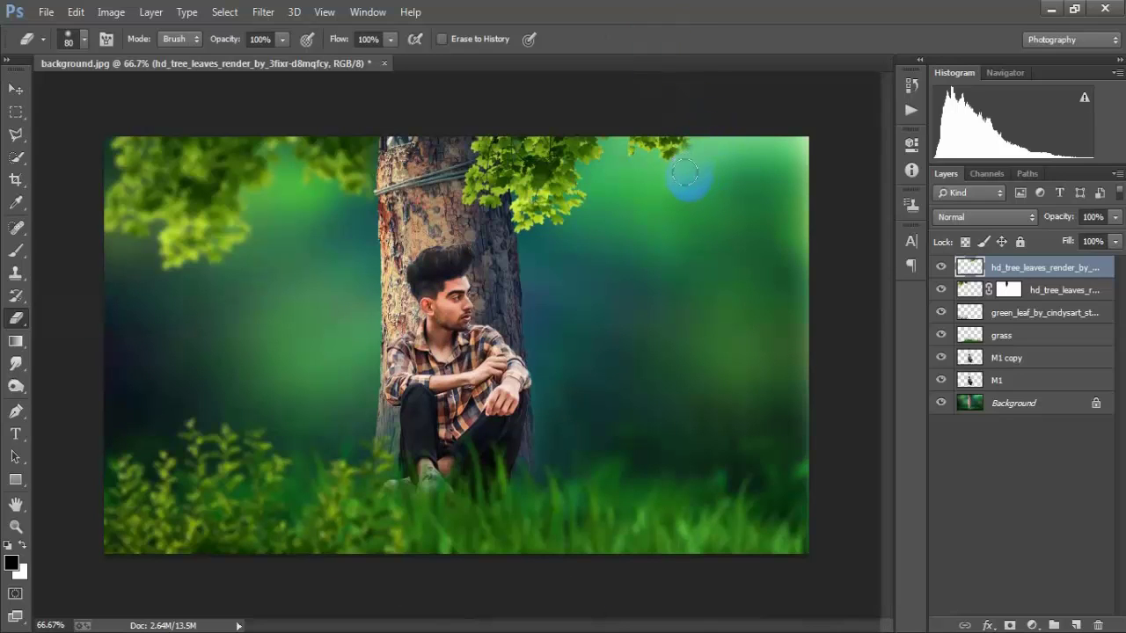
pyautogui.click(16, 89)
pyautogui.moveTo(630, 361); pyautogui.dragTo(705, 369)
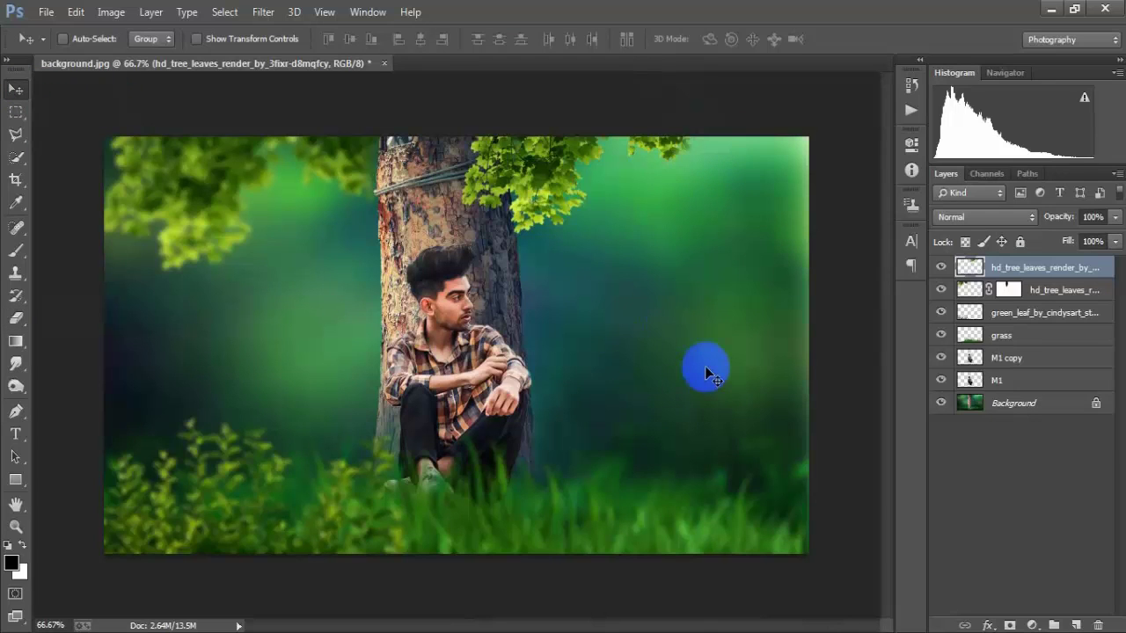
pyautogui.click(46, 11)
pyautogui.click(180, 280)
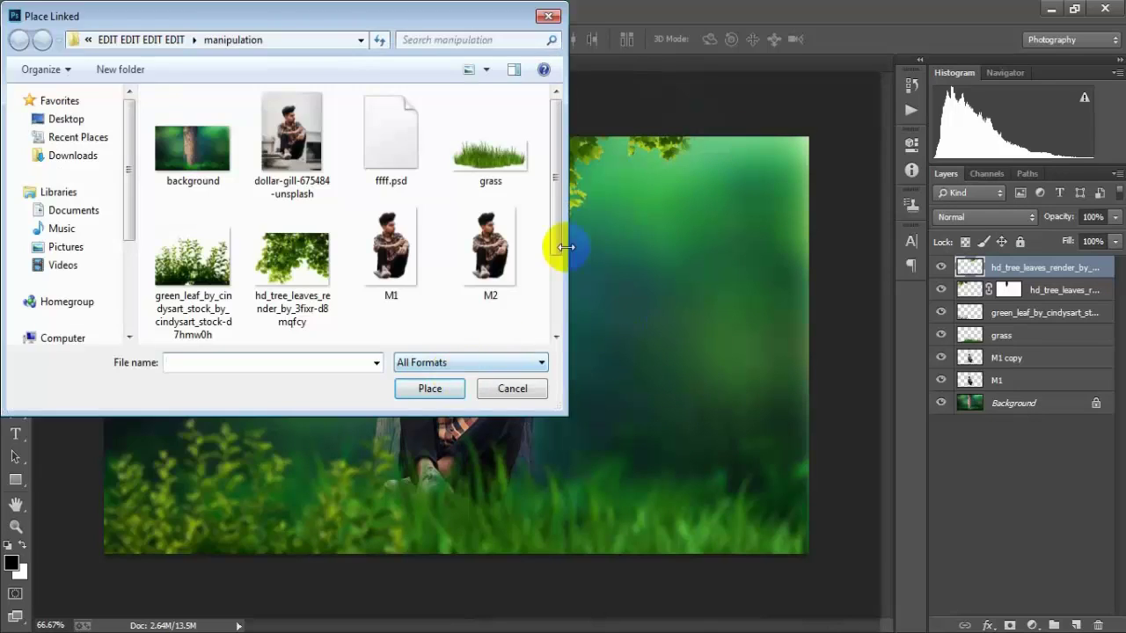
pyautogui.scroll(-3, 506, 263)
pyautogui.click(277, 279)
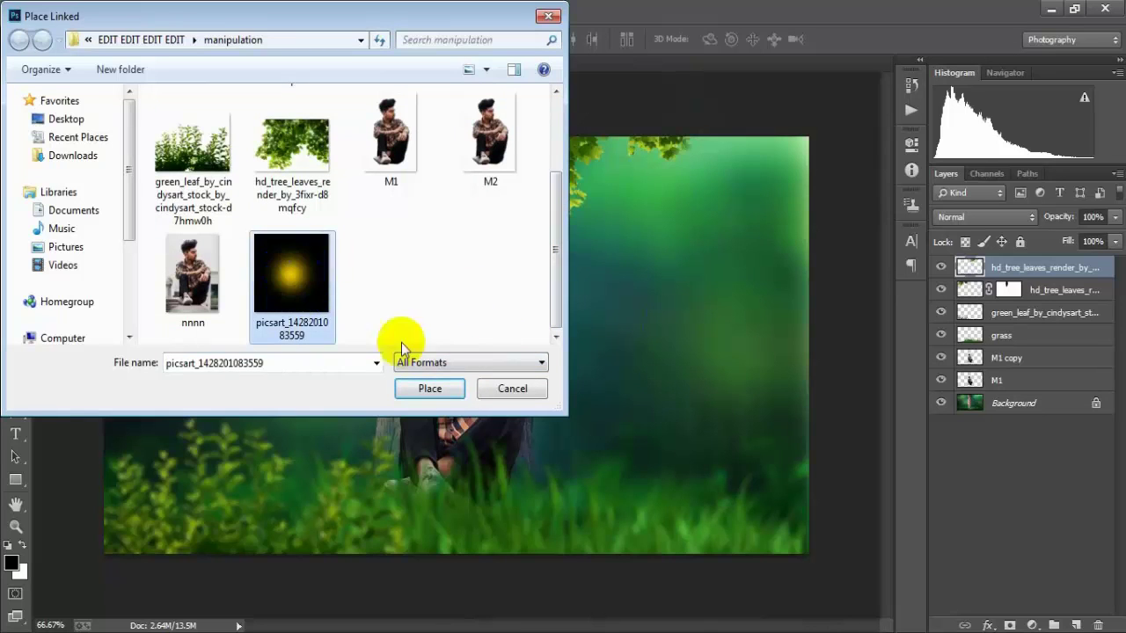
pyautogui.click(429, 384)
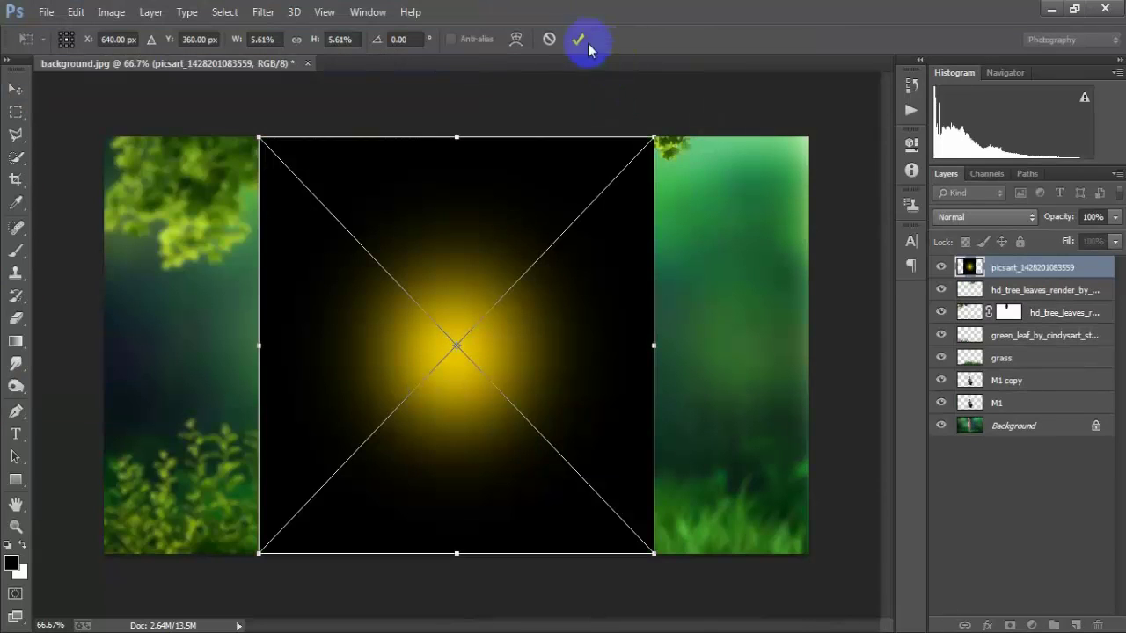
pyautogui.click(577, 38)
# Rasterize the glow layer and set its blend mode to Screen.
pyautogui.rightClick(1044, 272)
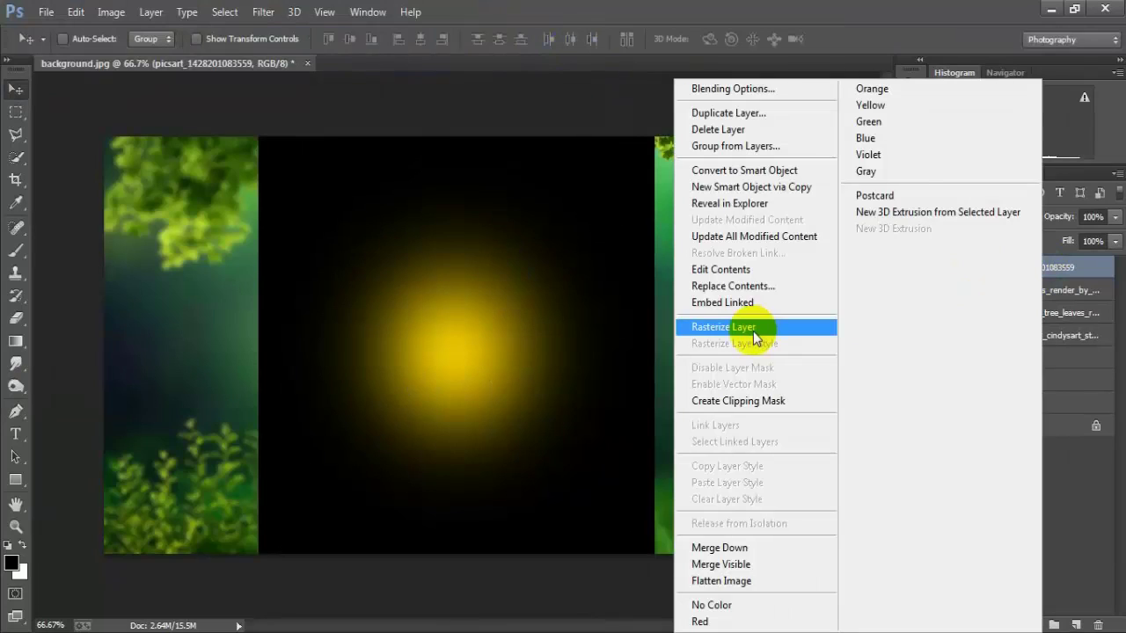
pyautogui.click(745, 327)
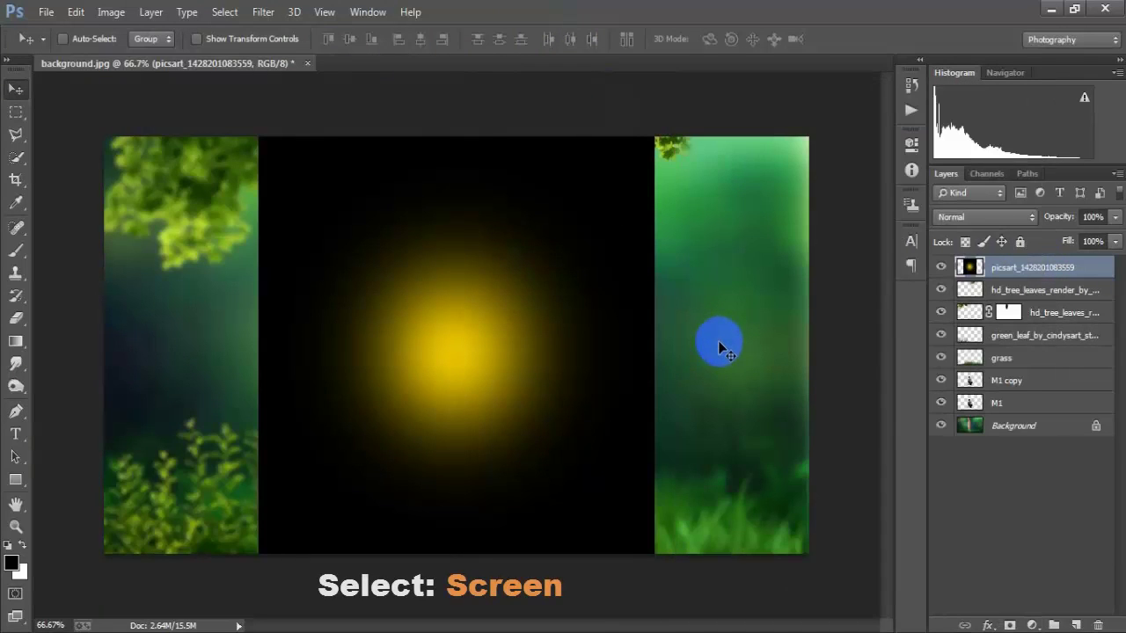
pyautogui.click(948, 219)
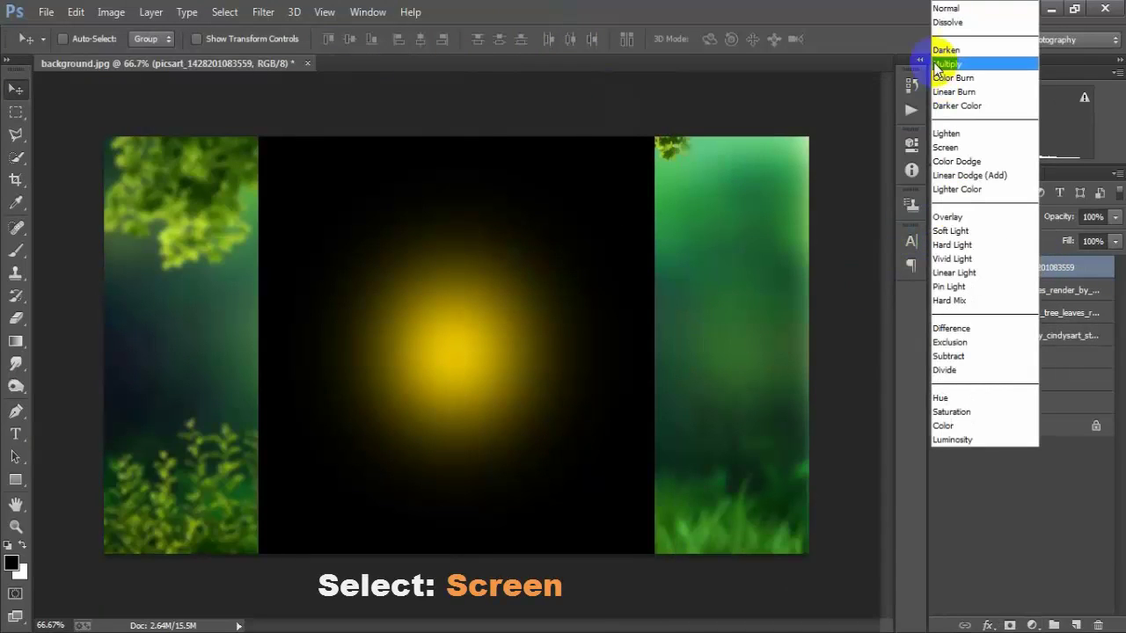
pyautogui.click(997, 145)
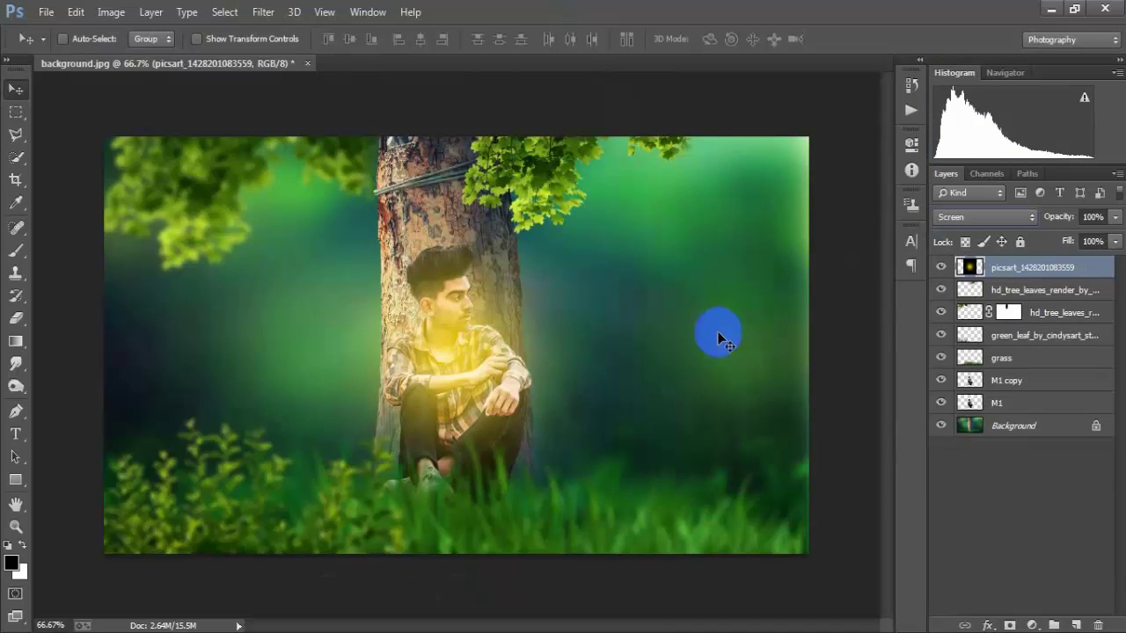
# Move the yellow glow to the upper-left and place its layer beneath the tree-leaves layers.
pyautogui.moveTo(472, 354); pyautogui.dragTo(314, 238)
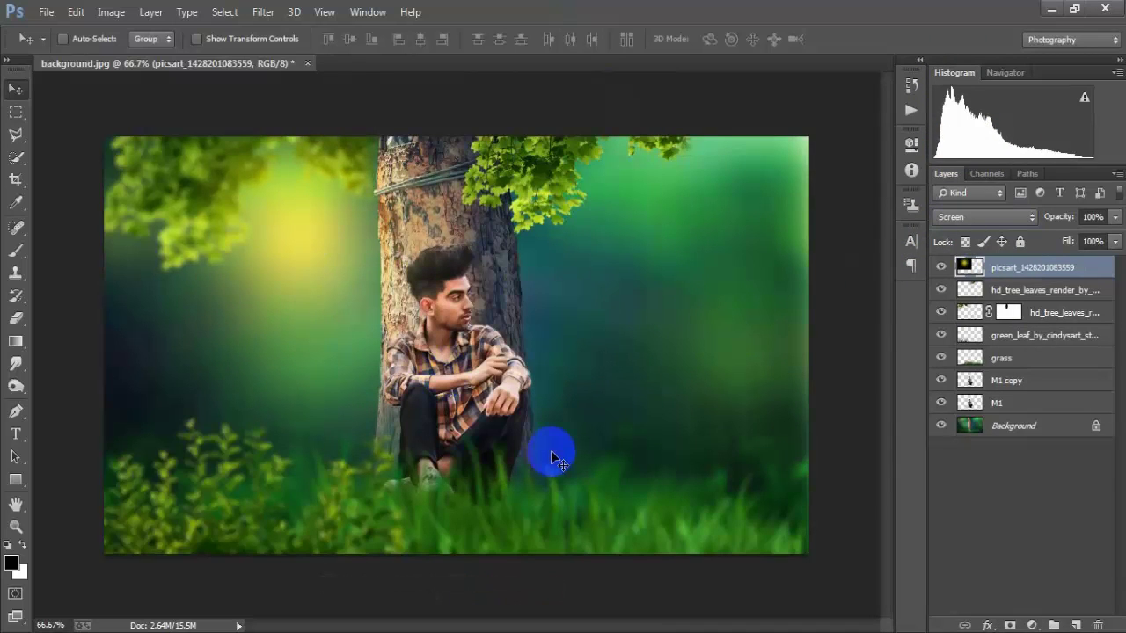
pyautogui.click(940, 268)
pyautogui.click(940, 268)
pyautogui.moveTo(1089, 312); pyautogui.dragTo(1089, 321)
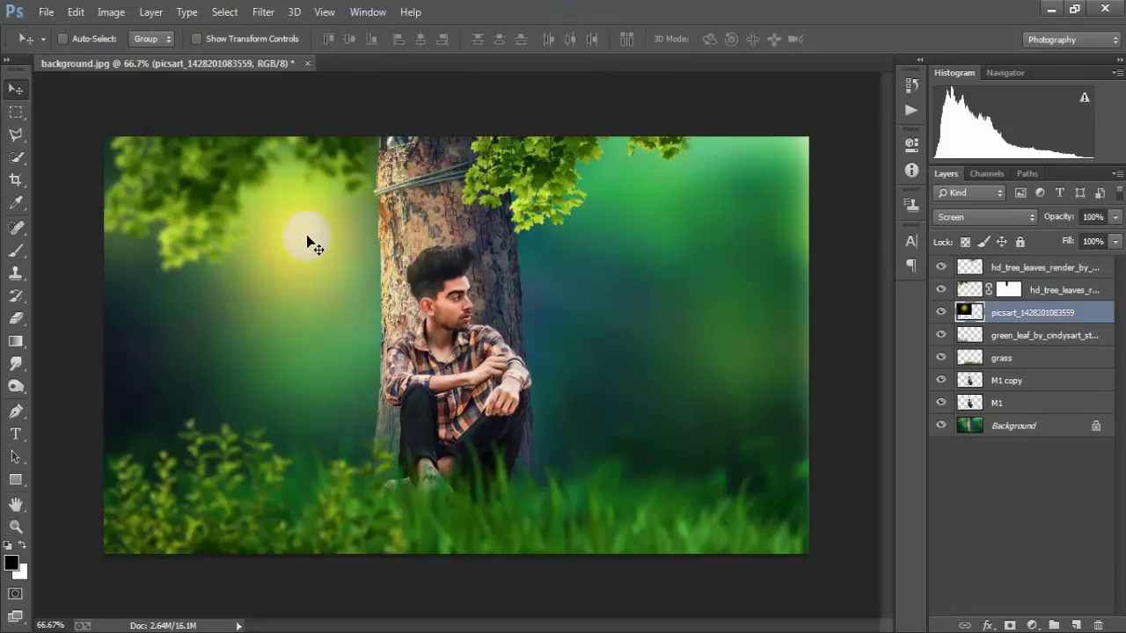
pyautogui.moveTo(306, 244); pyautogui.dragTo(287, 196)
pyautogui.moveTo(449, 289); pyautogui.dragTo(508, 335)
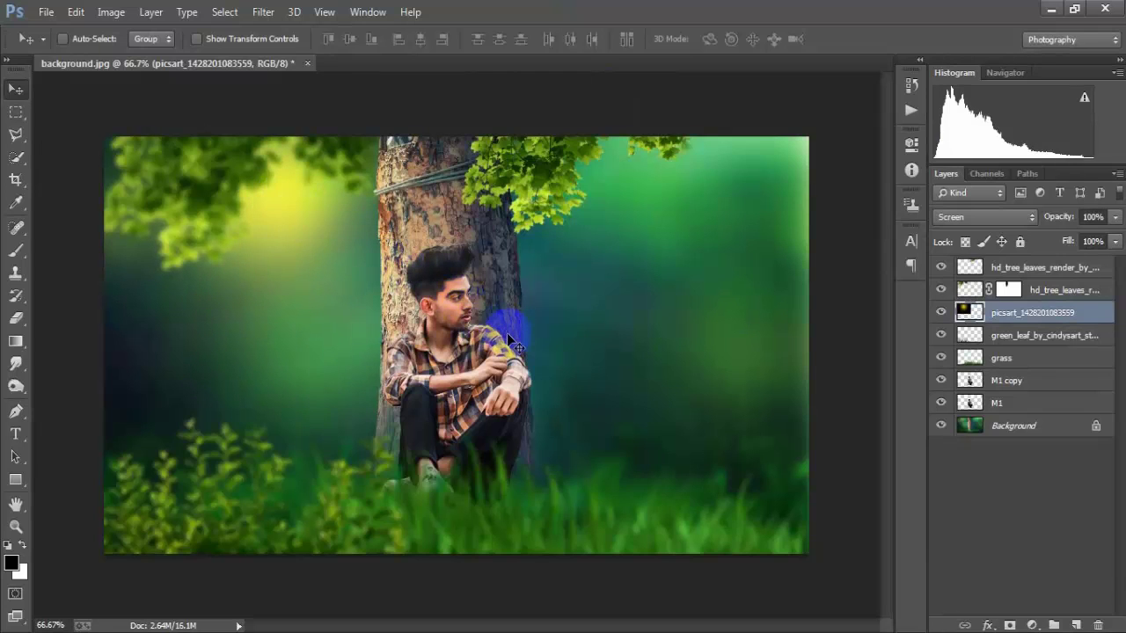
# Scale the glow to about 82.08%, fine-tune its position into the top-left leaves, and commit.
pyautogui.hotkey('ctrl', 't')
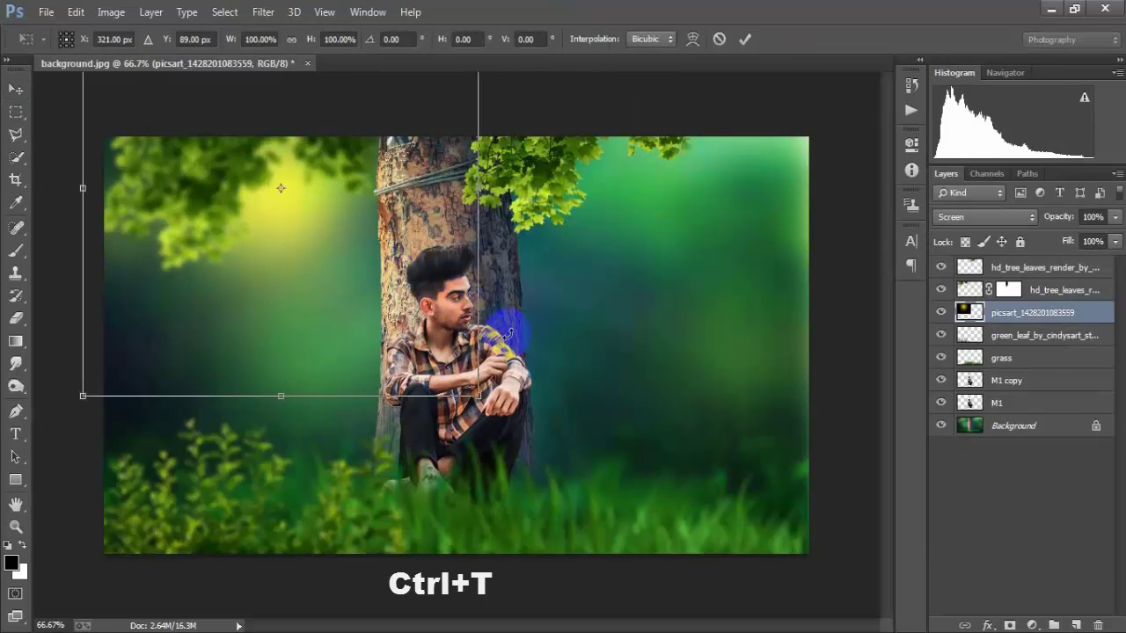
pyautogui.moveTo(478, 395); pyautogui.dragTo(294, 223)
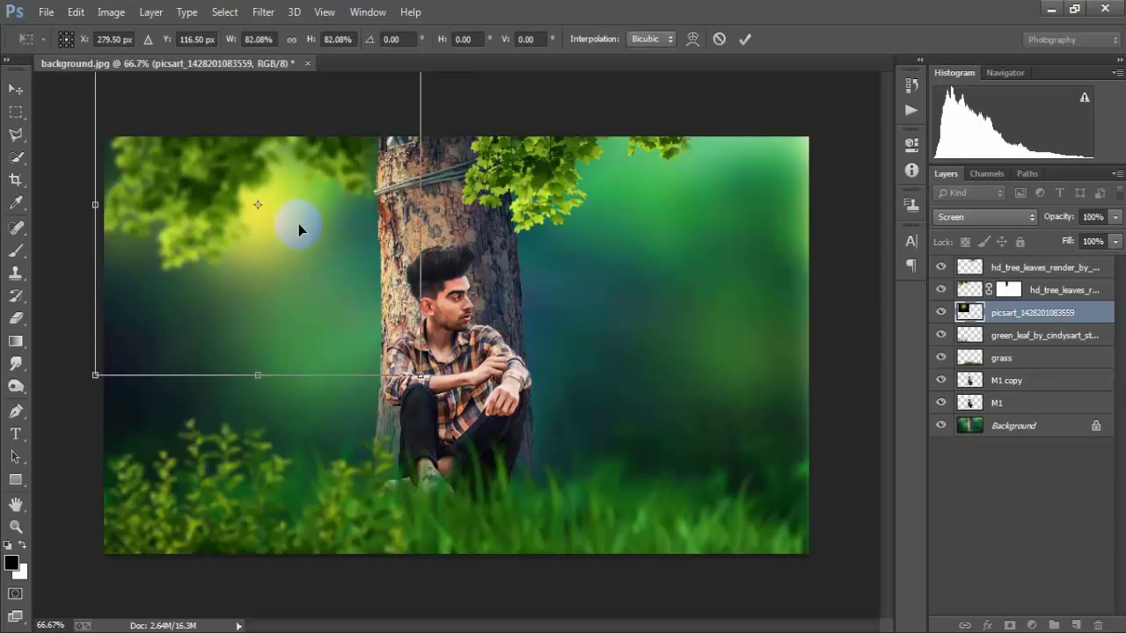
pyautogui.press('Right')
pyautogui.press('Right')
pyautogui.press('Right')
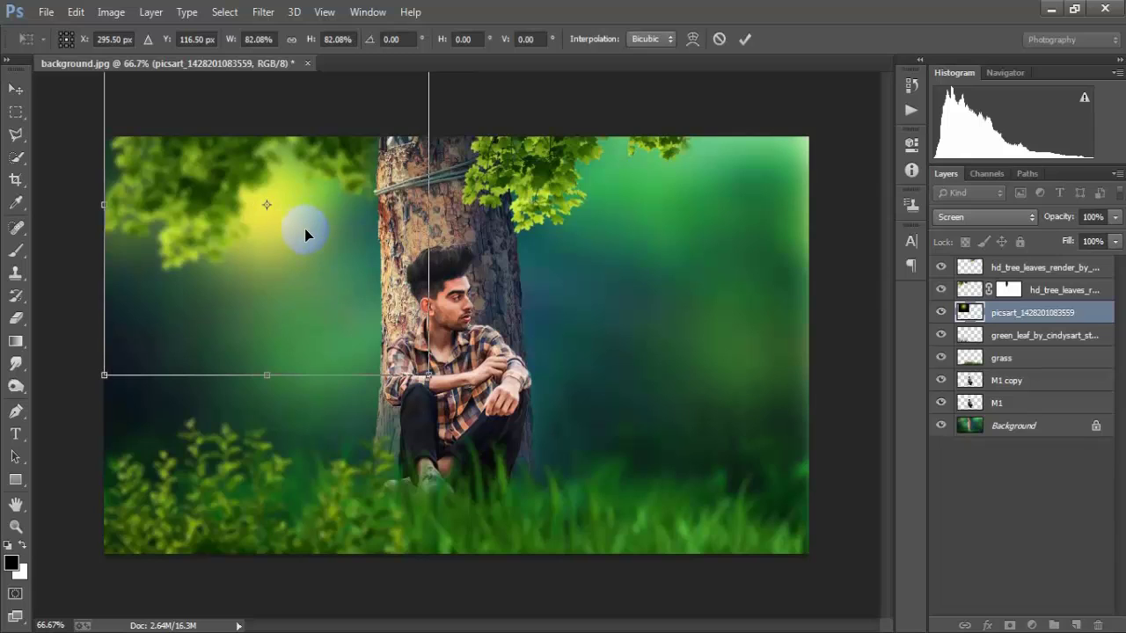
pyautogui.press('Down')
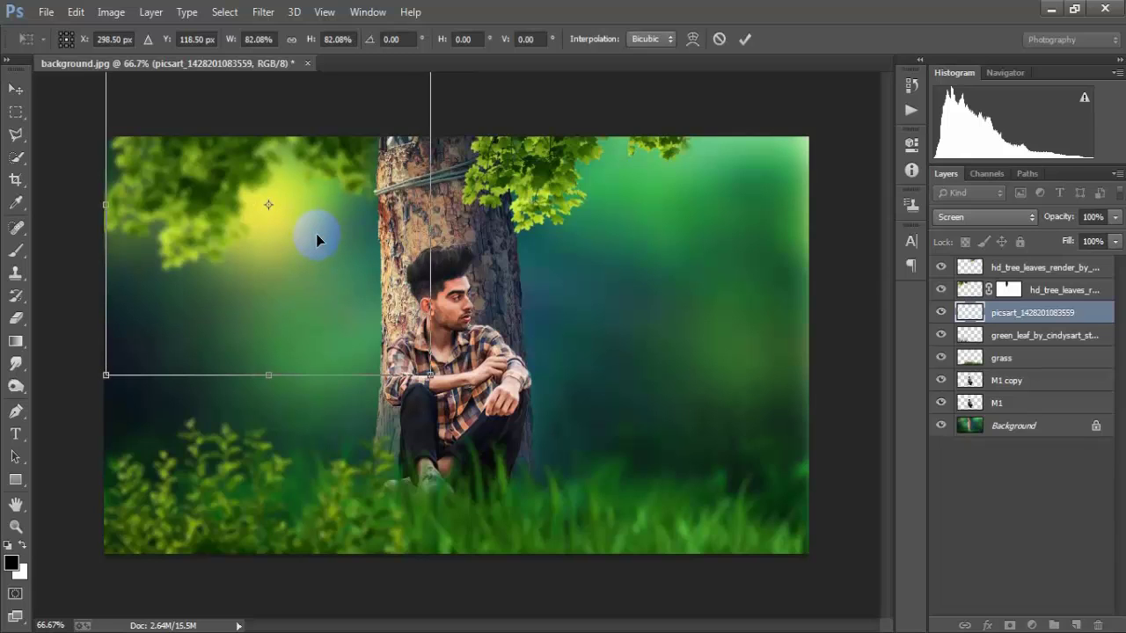
pyautogui.press('Down')
pyautogui.press('Left')
pyautogui.press('Left')
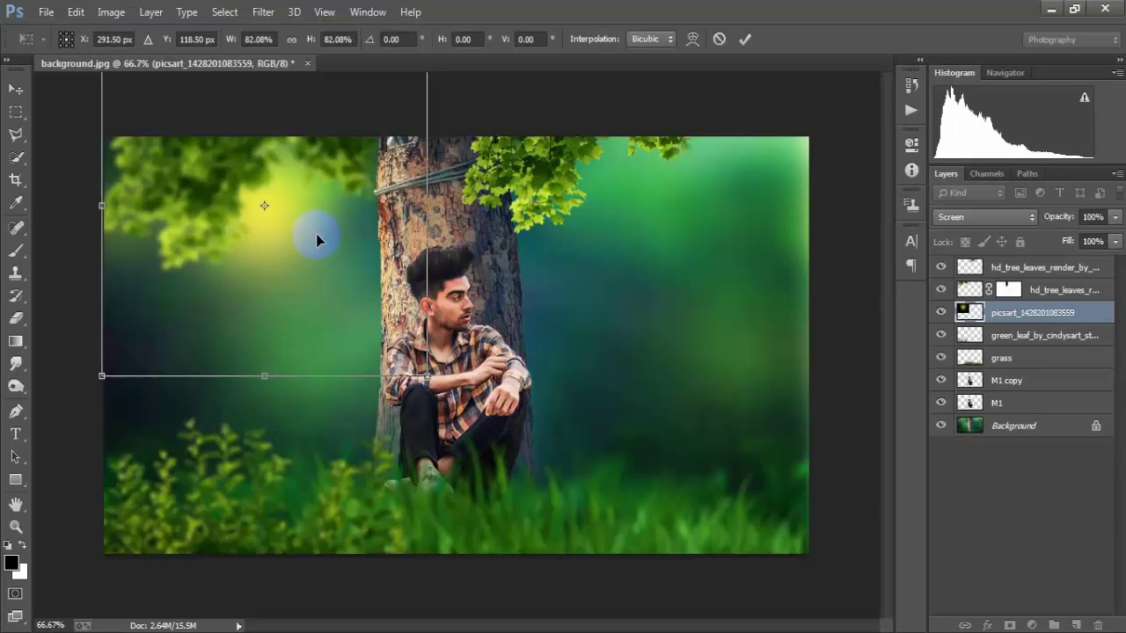
pyautogui.press('Left')
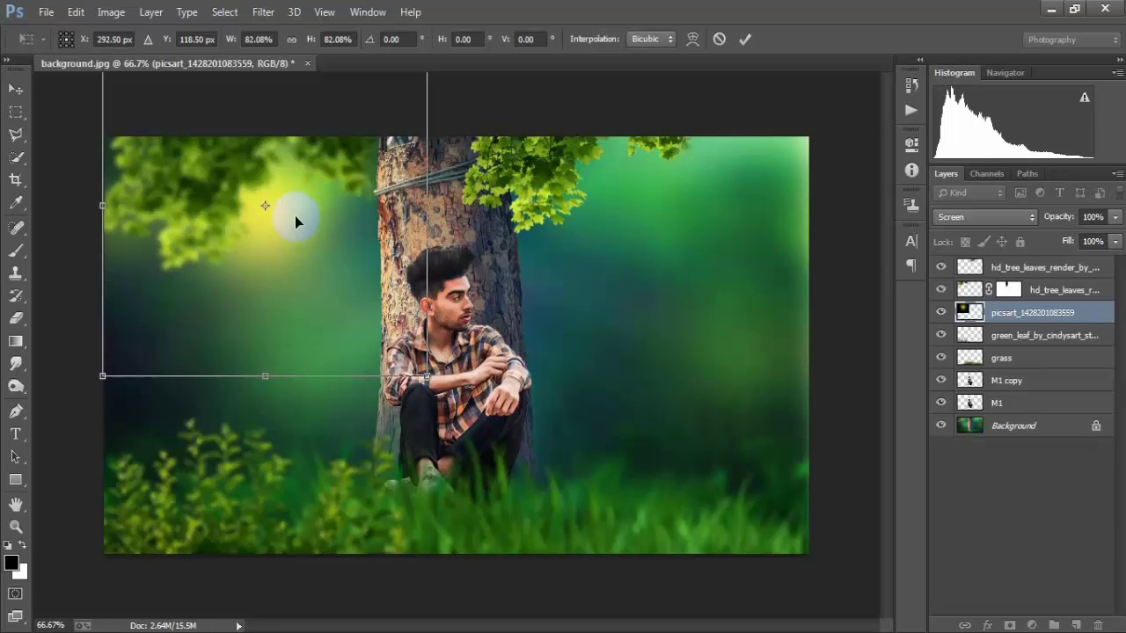
pyautogui.press('Right')
pyautogui.press('Right')
pyautogui.press('Right')
pyautogui.press('Up')
pyautogui.press('Up')
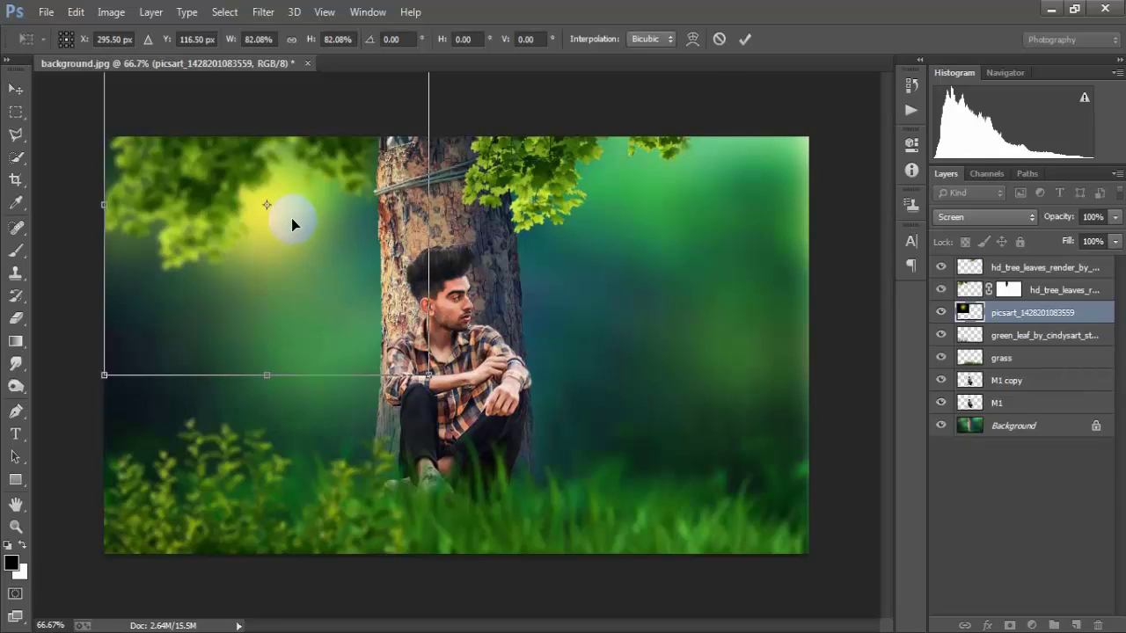
pyautogui.hotkey('shift', 'Left')
pyautogui.click(745, 39)
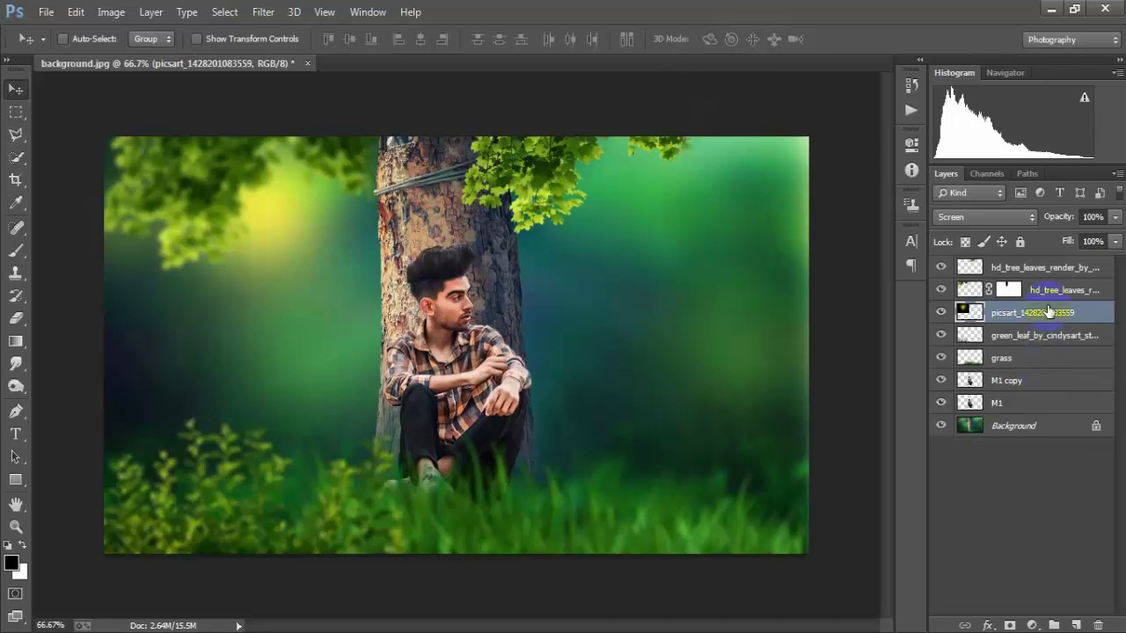
# Create Layer 1 above the top leaves layer and fill it with a merged composite via Apply Image.
pyautogui.click(1095, 269)
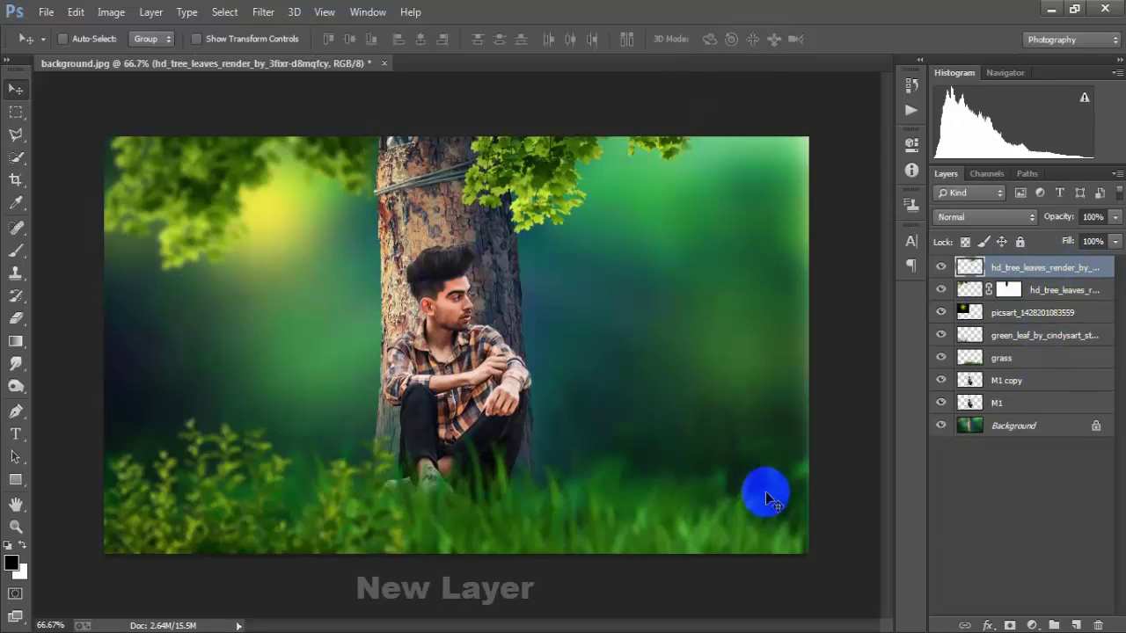
pyautogui.click(1074, 625)
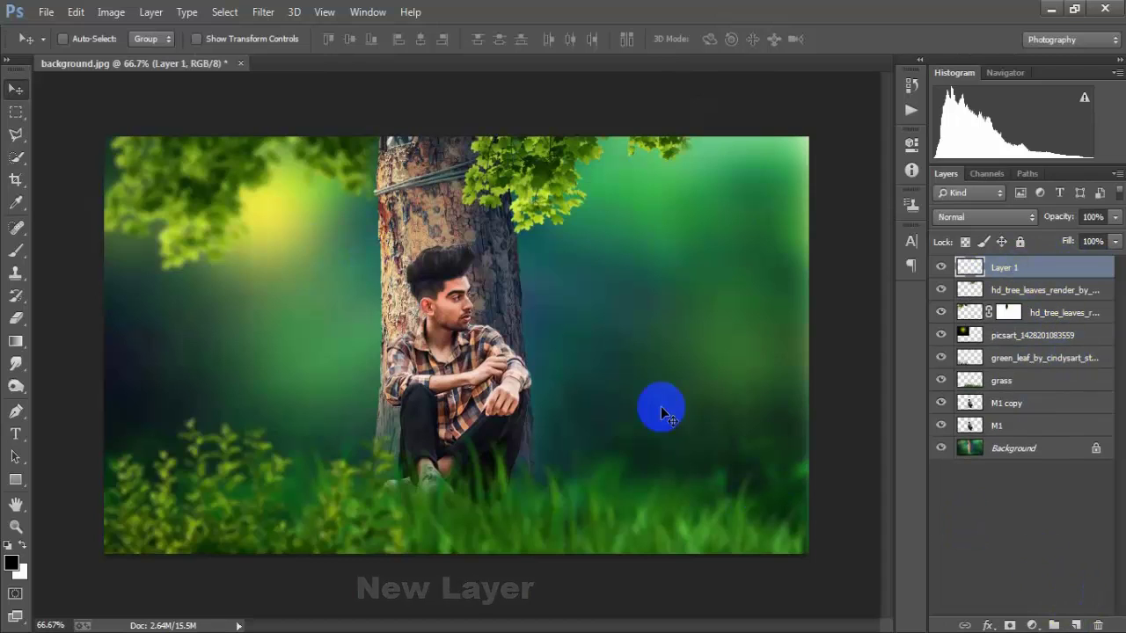
pyautogui.click(111, 12)
pyautogui.click(214, 260)
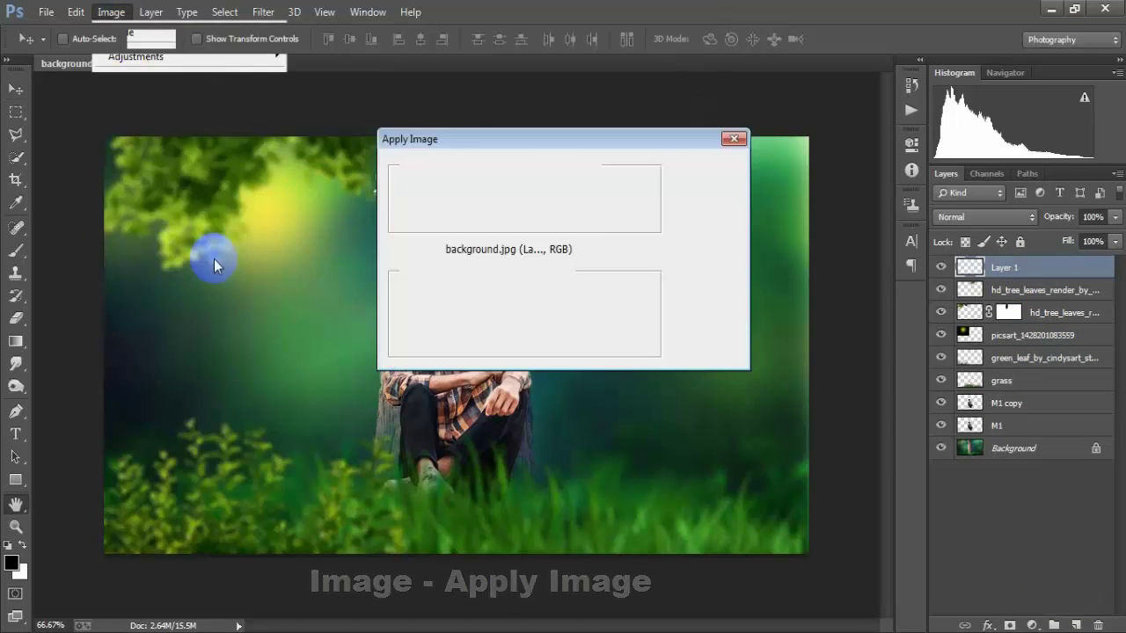
pyautogui.click(708, 176)
pyautogui.press('v')
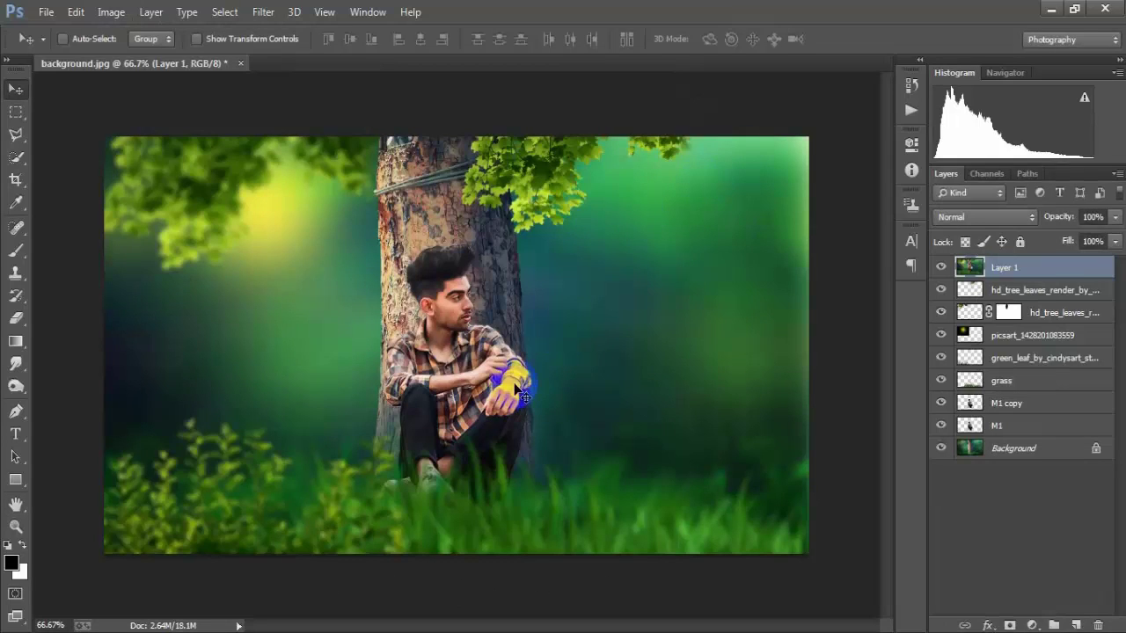
pyautogui.click(262, 11)
# In Camera Raw on Layer 1, set Temperature +4, Shadows +7 and Highlights +3.
pyautogui.click(395, 115)
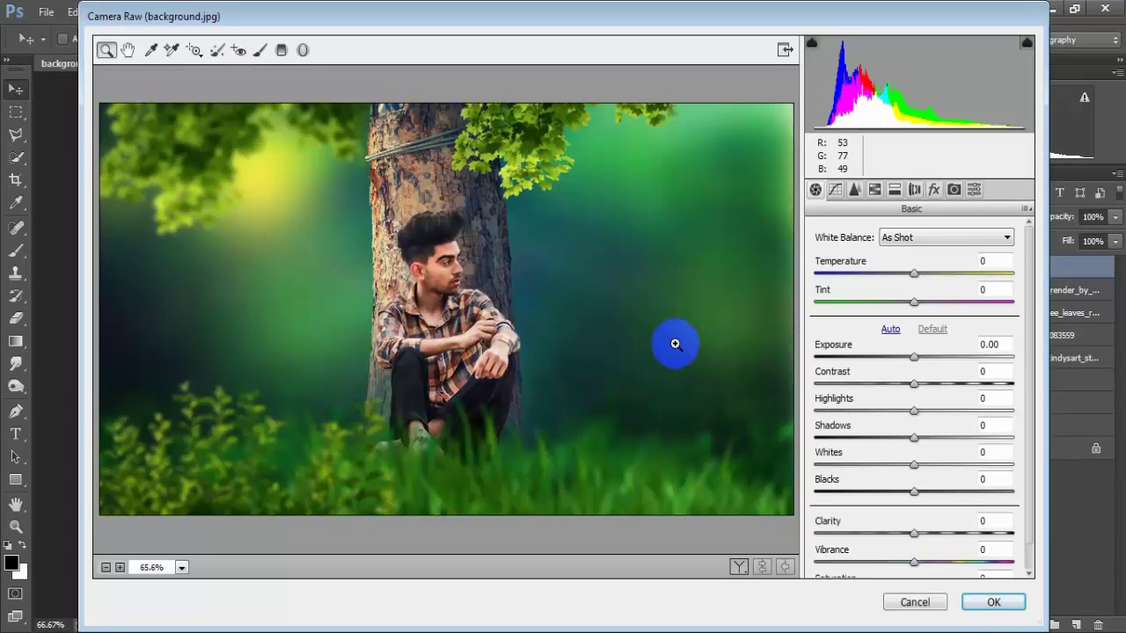
pyautogui.moveTo(914, 272); pyautogui.dragTo(916, 301)
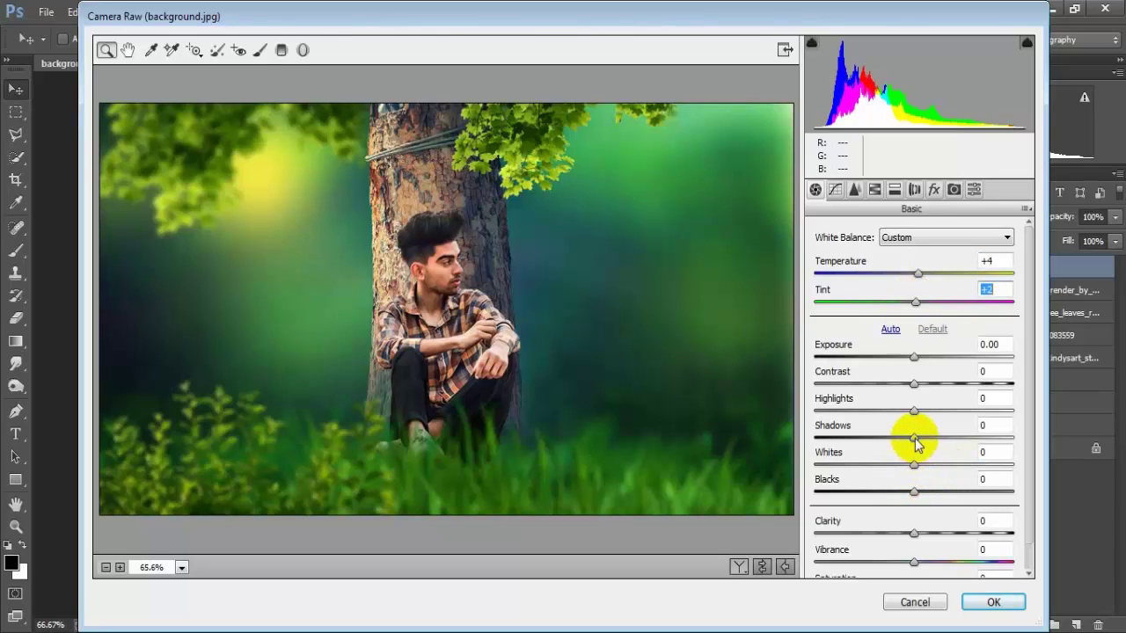
pyautogui.moveTo(915, 437); pyautogui.dragTo(921, 438)
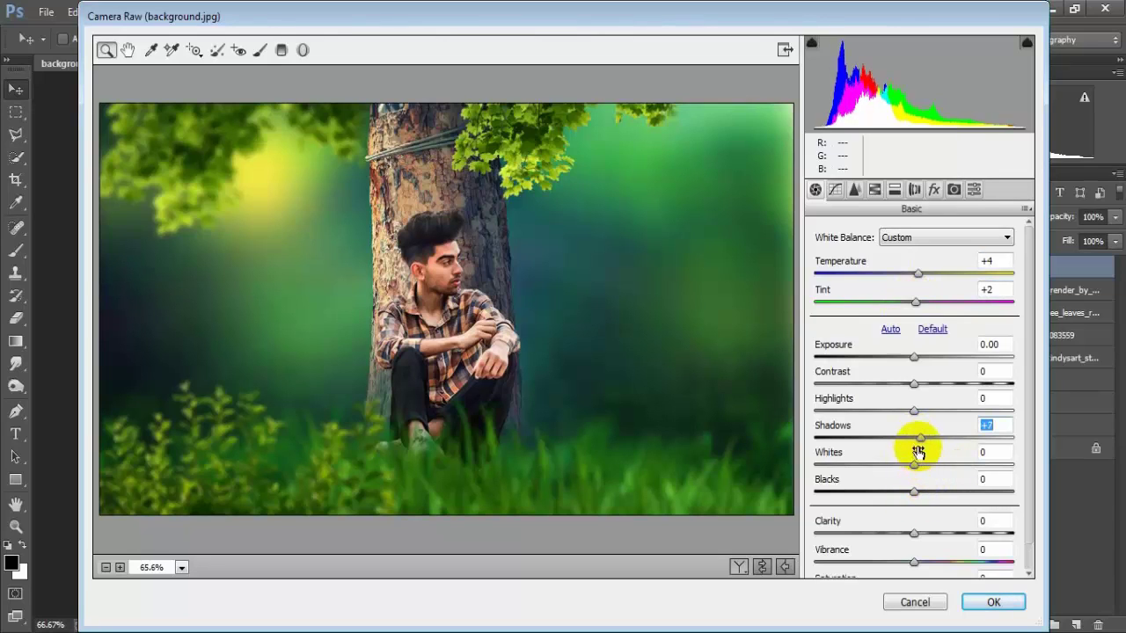
pyautogui.moveTo(912, 412); pyautogui.dragTo(916, 412)
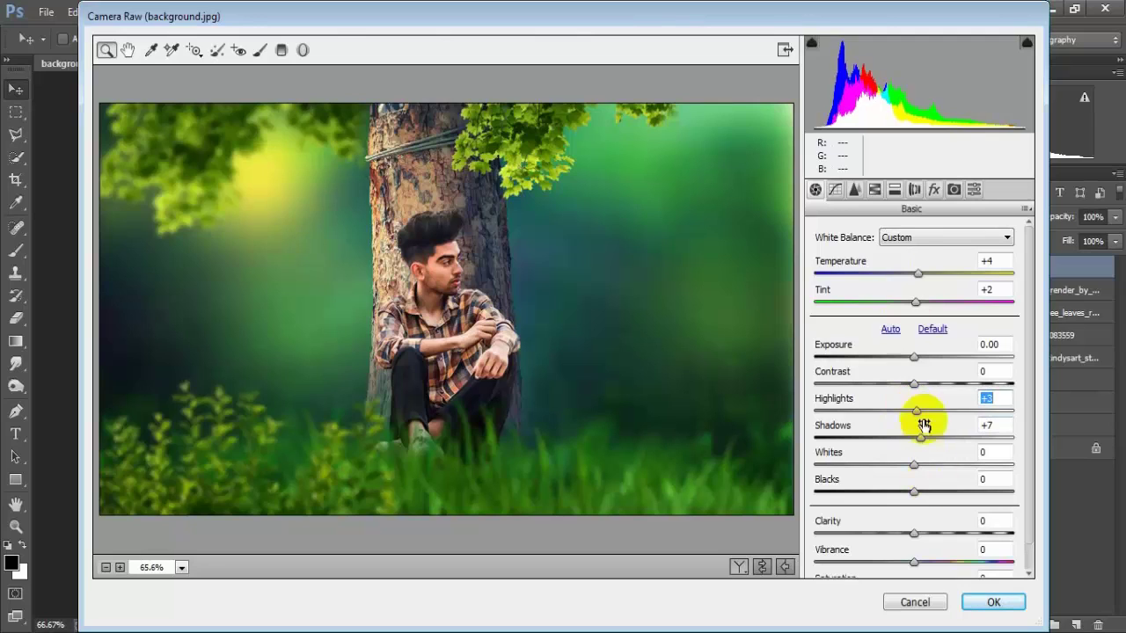
# Add Grain amount 2 and tone-curve points at 131/128 and 190/196, then apply the grade.
pyautogui.click(935, 190)
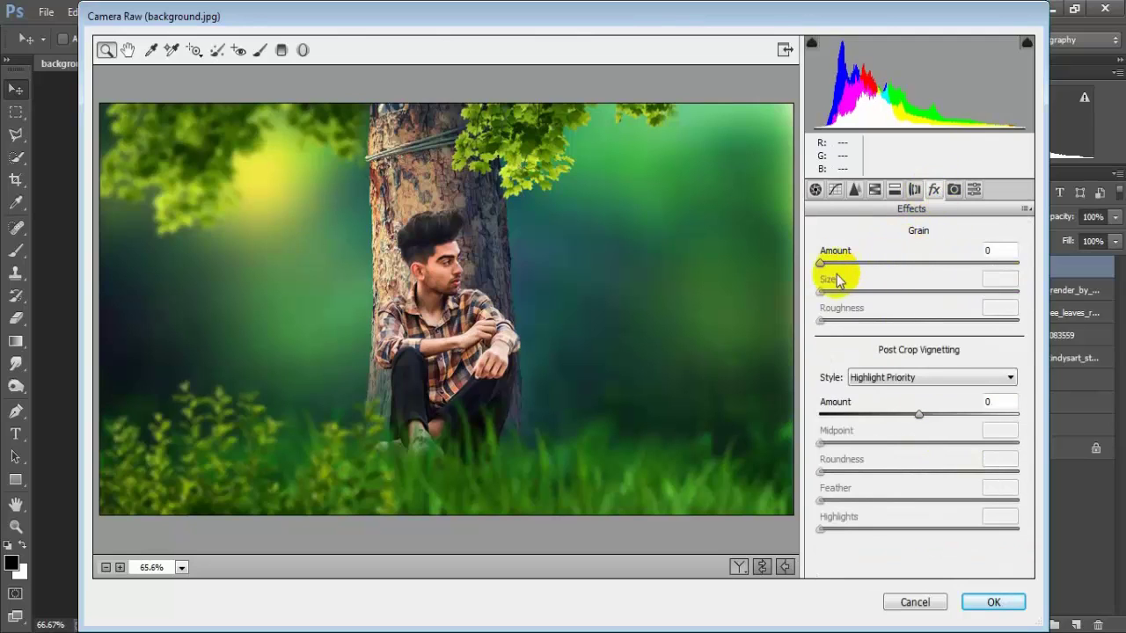
pyautogui.moveTo(822, 263); pyautogui.dragTo(825, 263)
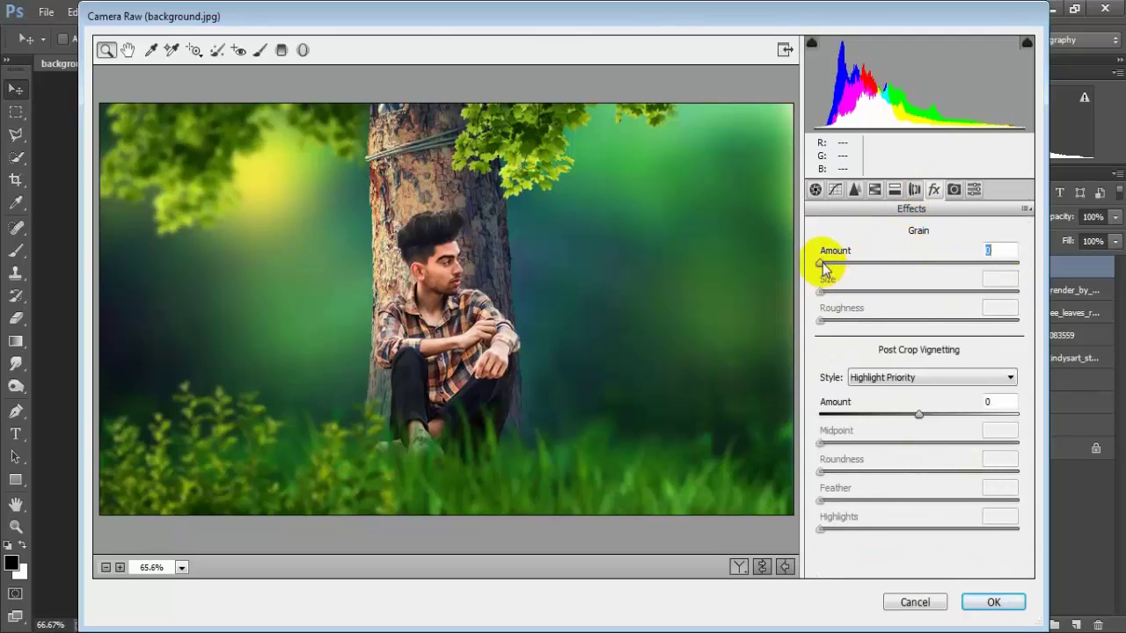
pyautogui.click(834, 190)
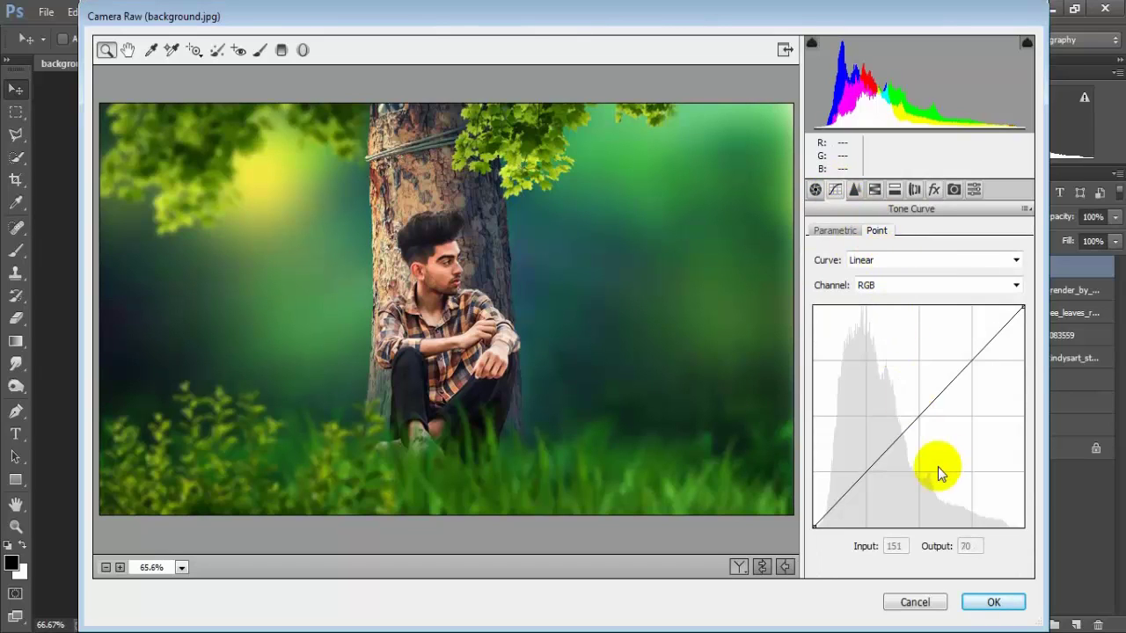
pyautogui.click(918, 414)
pyautogui.moveTo(918, 414); pyautogui.dragTo(920, 416)
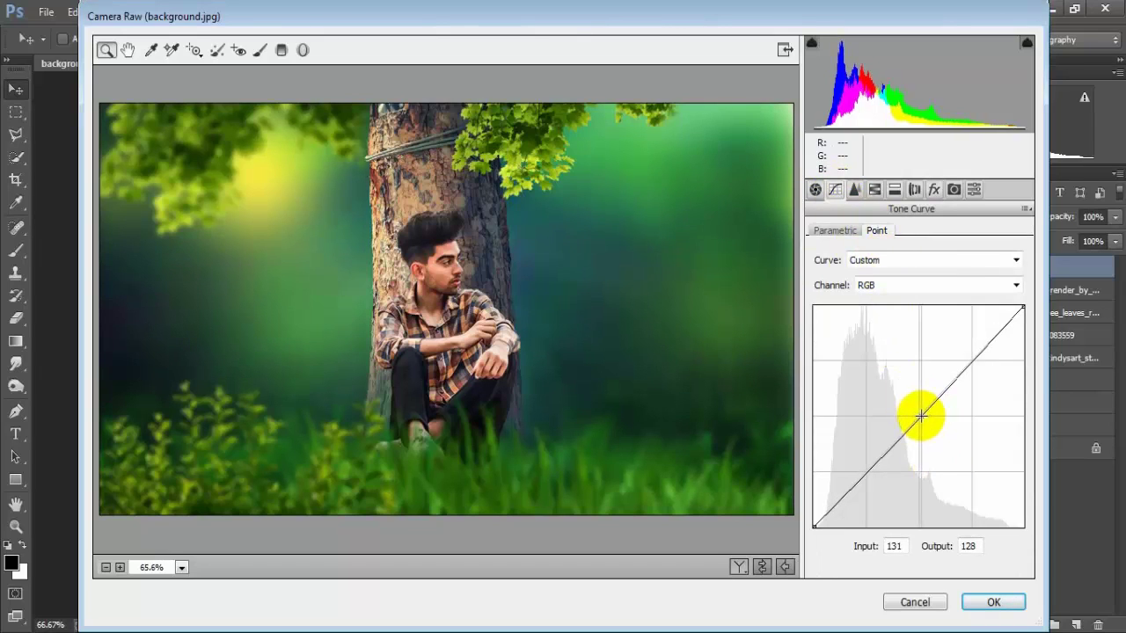
pyautogui.moveTo(970, 361); pyautogui.dragTo(969, 357)
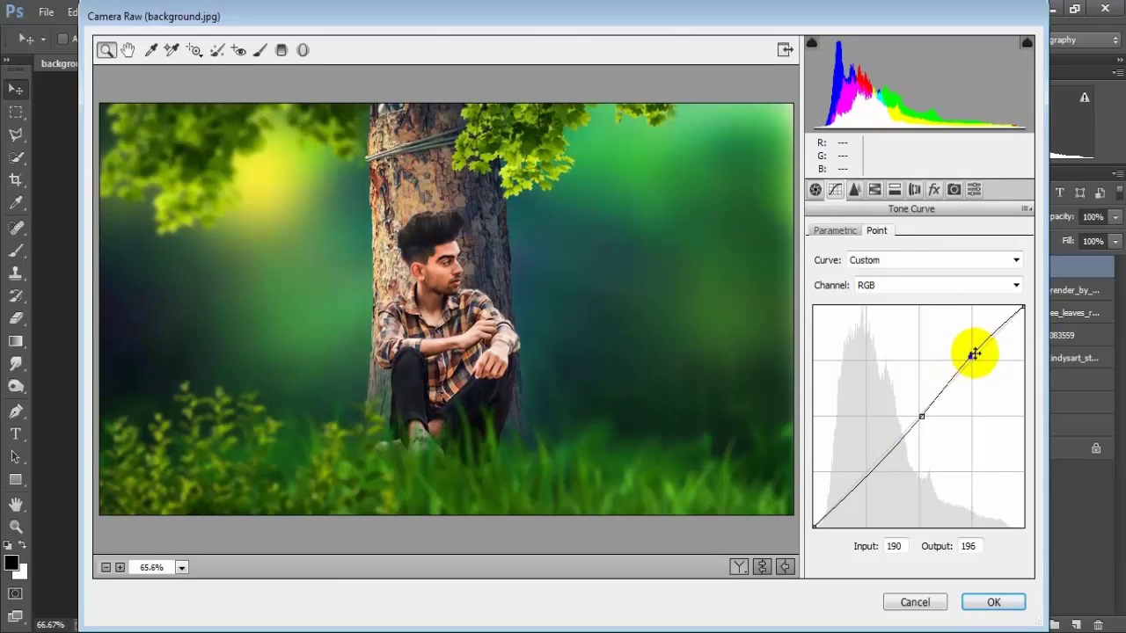
pyautogui.click(992, 601)
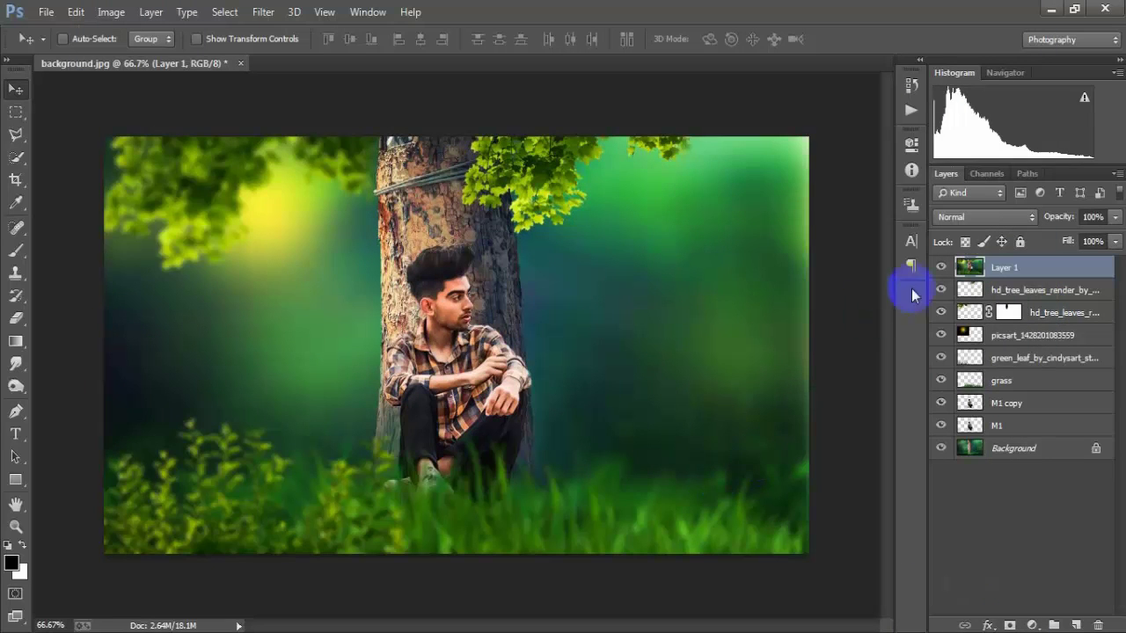
# Compare Layer 1 on and off, then stamp a merged copy onto a new Layer 2 via Apply Image.
pyautogui.click(940, 265)
pyautogui.click(940, 266)
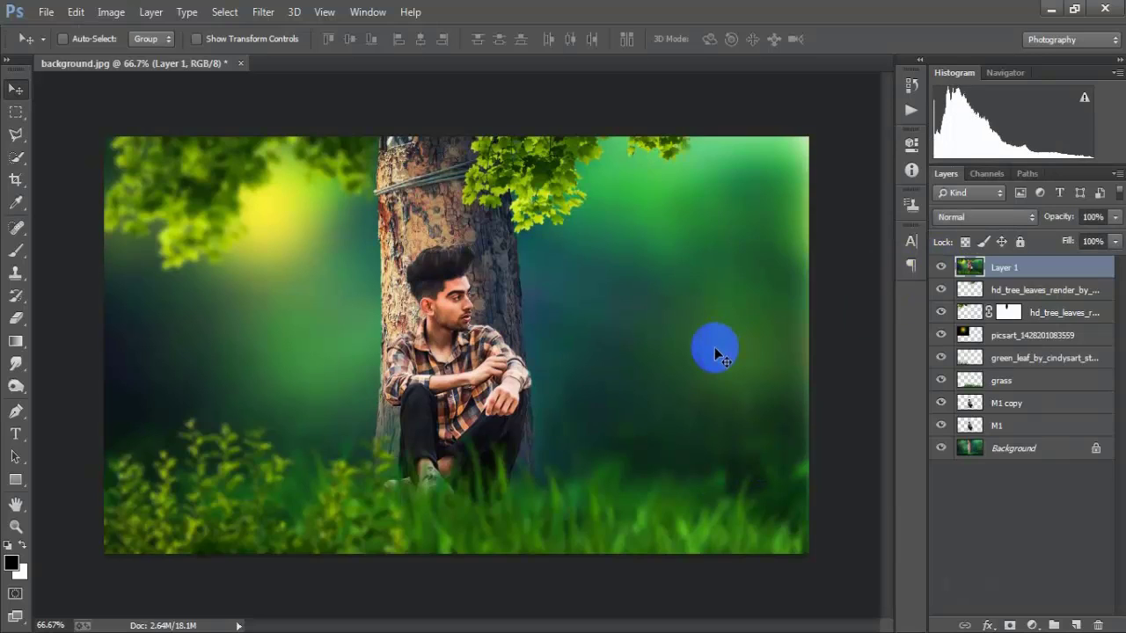
pyautogui.click(1075, 625)
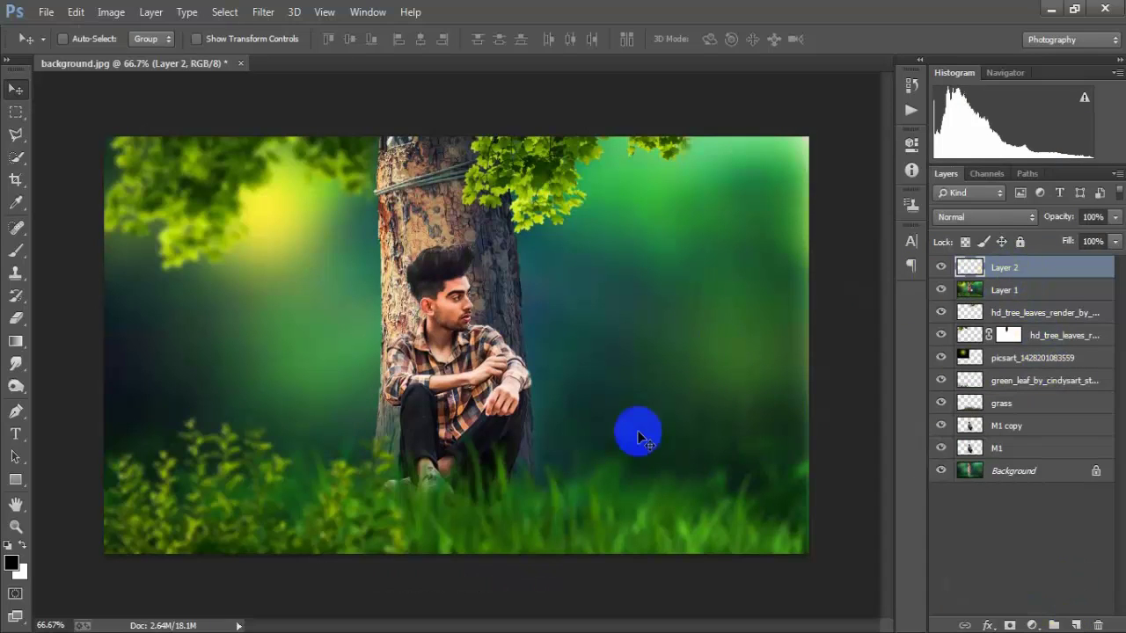
pyautogui.click(112, 16)
pyautogui.click(240, 259)
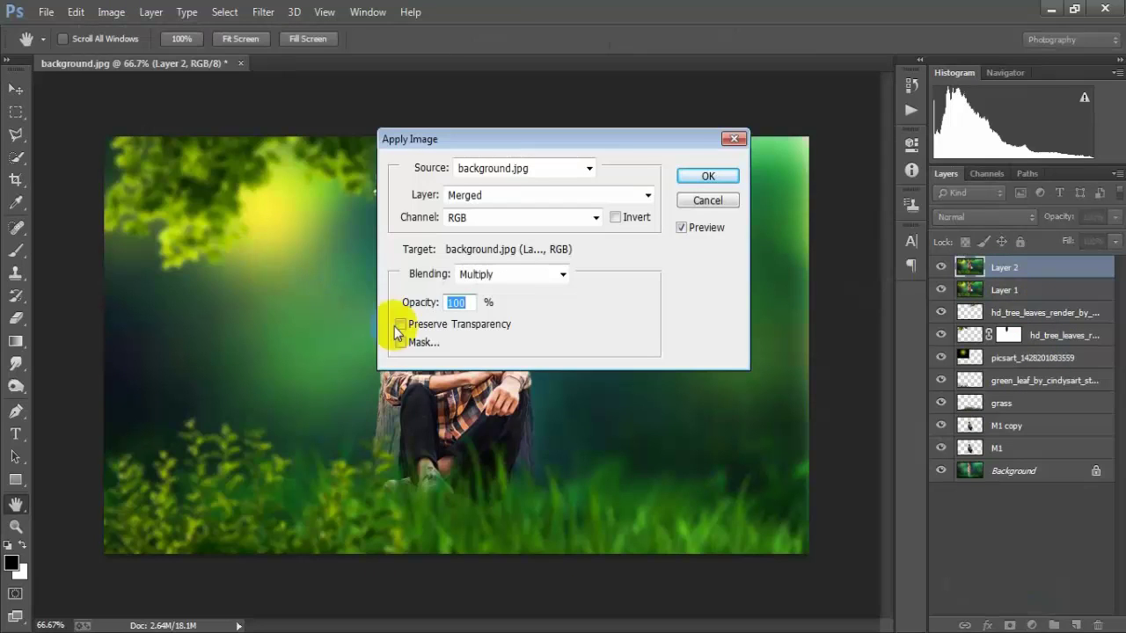
pyautogui.click(708, 176)
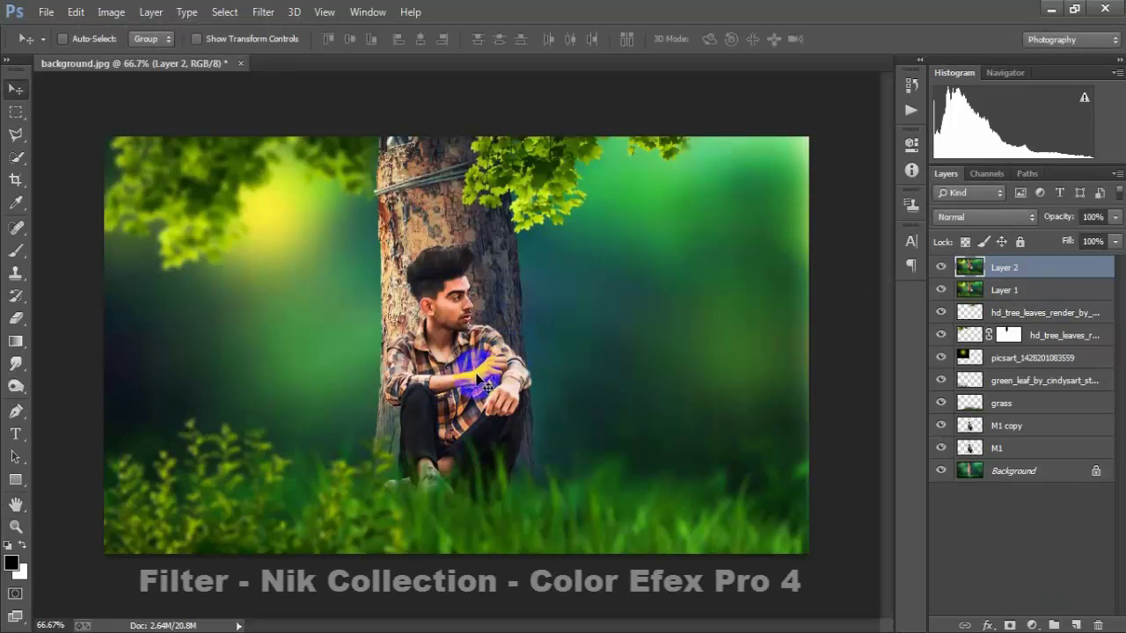
# Launch Color Efex Pro 4 from the Filter menu on the merged Layer 2.
pyautogui.click(264, 12)
pyautogui.moveTo(293, 459)
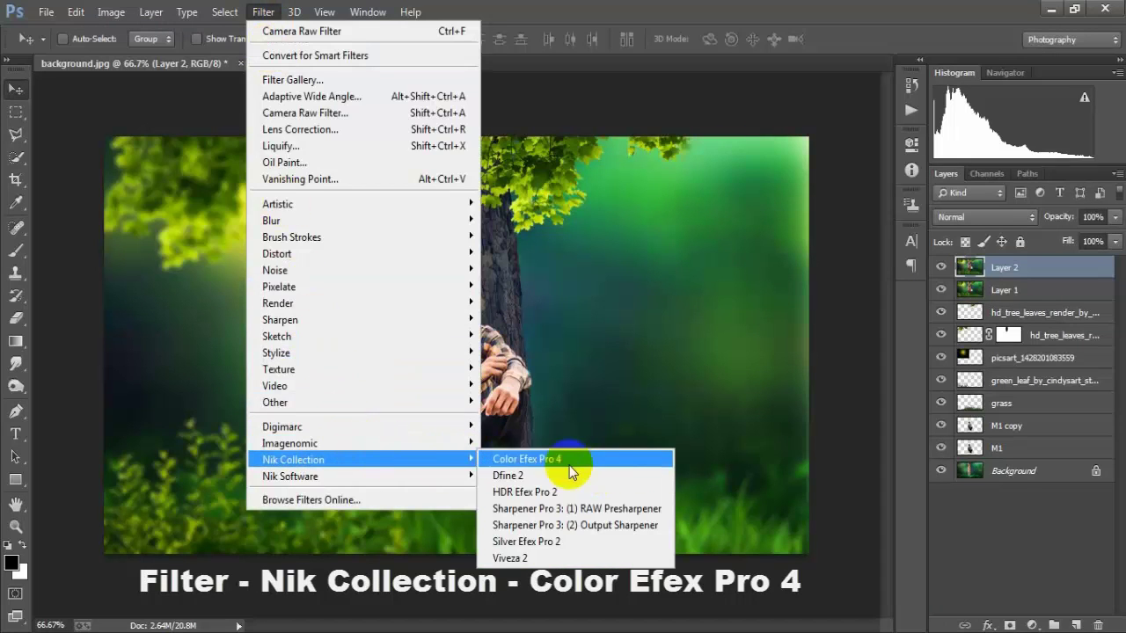
pyautogui.click(597, 461)
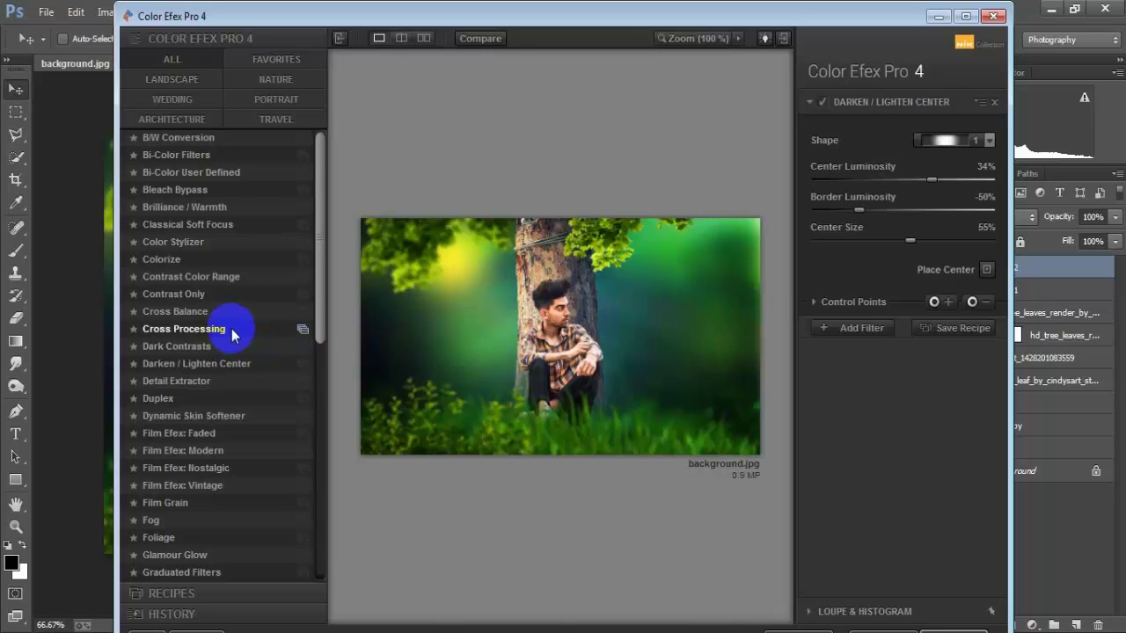
# Apply the Cross Processing filter with the B04 method.
pyautogui.click(221, 329)
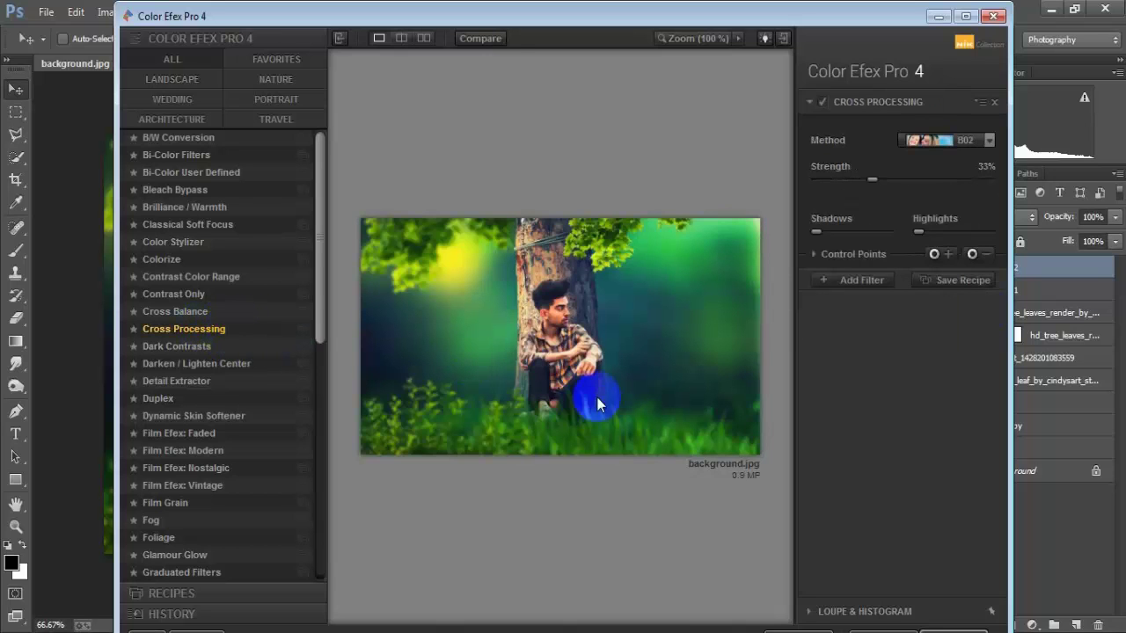
pyautogui.click(989, 140)
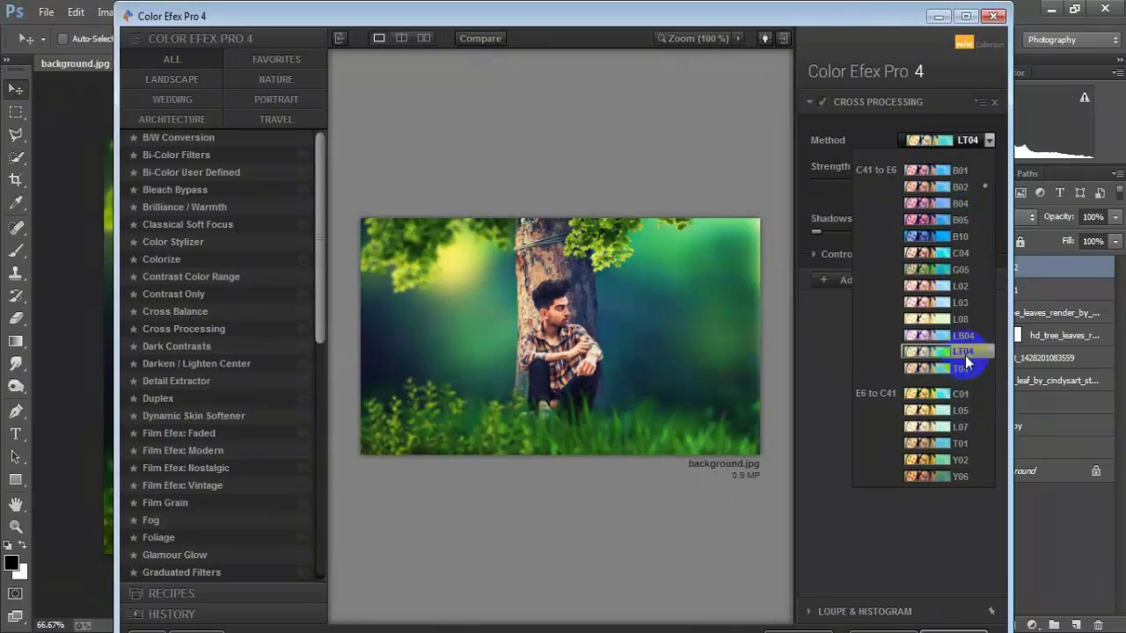
pyautogui.click(981, 204)
# Add Darken / Lighten Center at 4% center luminosity and apply the filter stack to Photoshop.
pyautogui.click(879, 275)
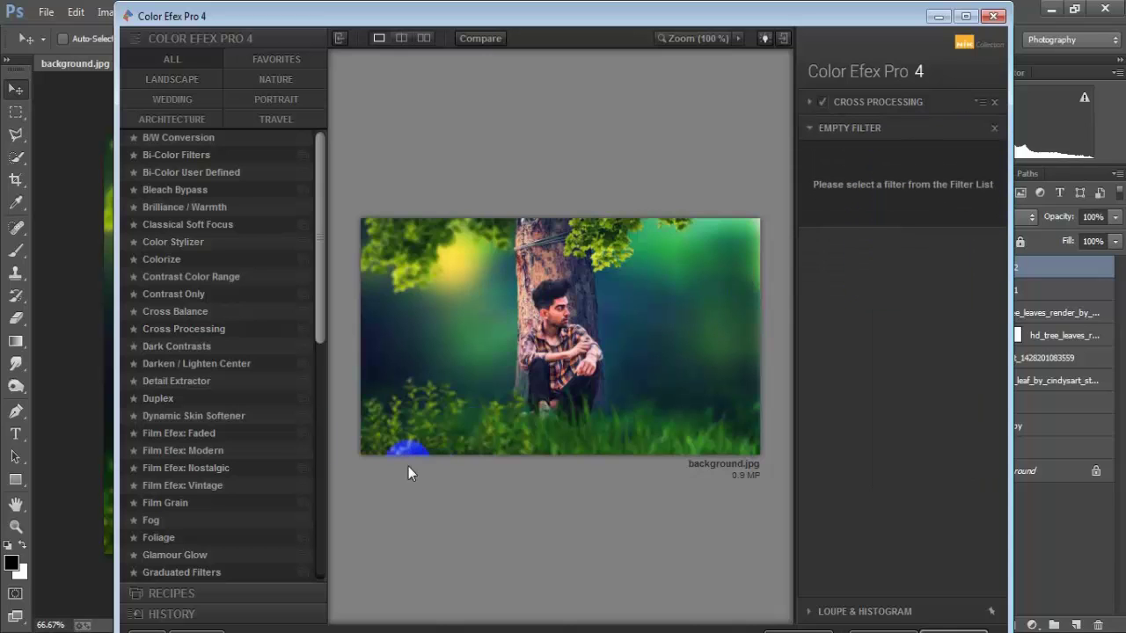
pyautogui.click(237, 364)
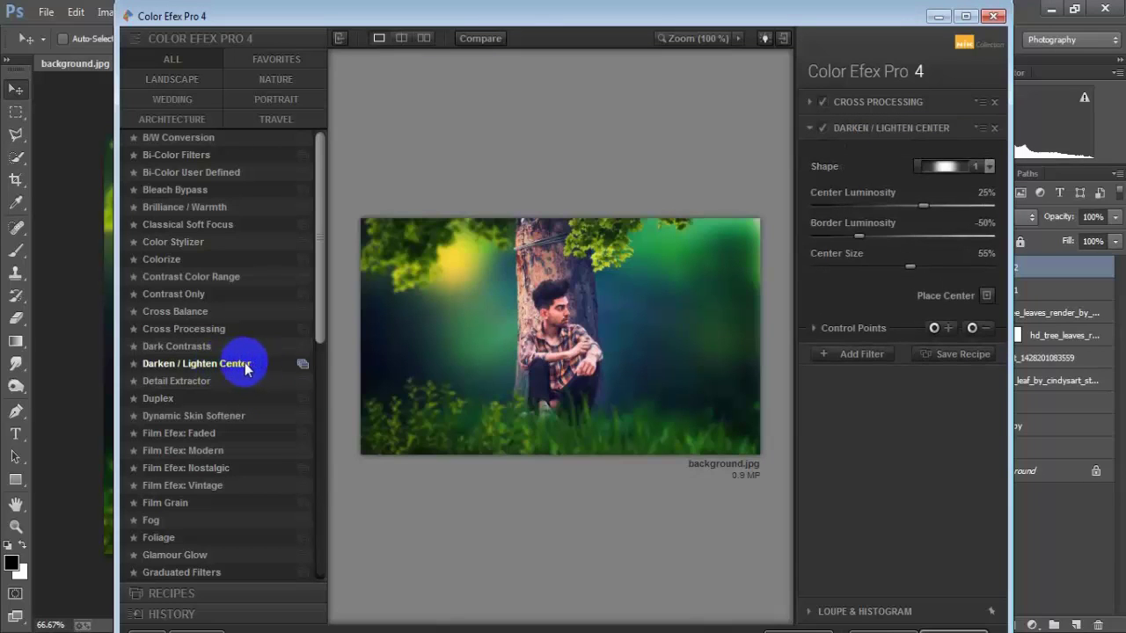
pyautogui.moveTo(921, 211); pyautogui.dragTo(904, 207)
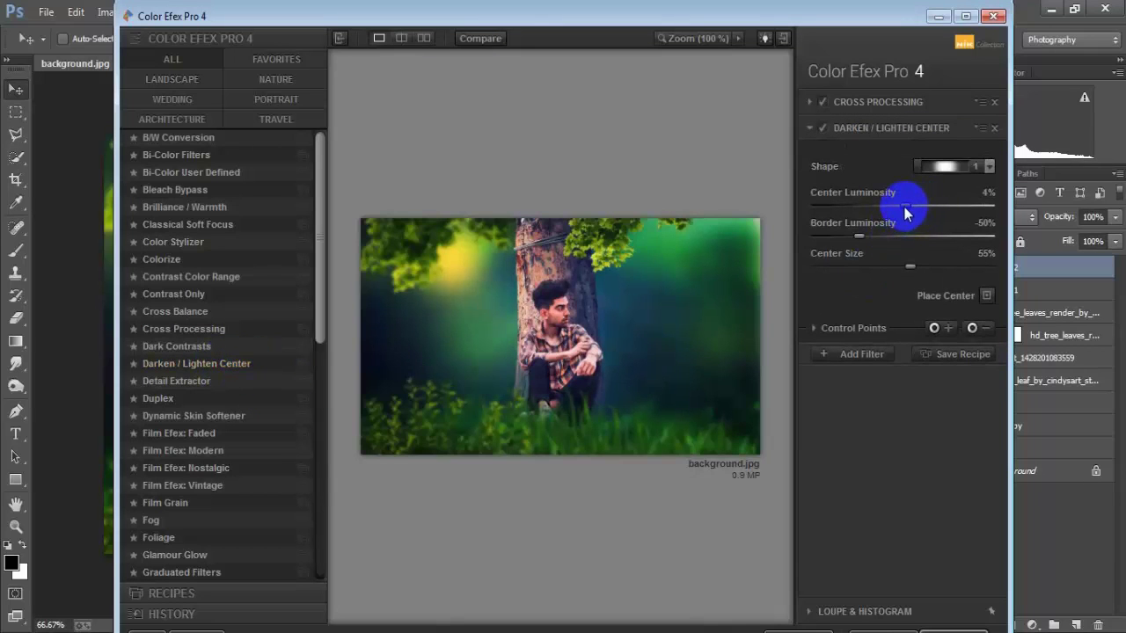
pyautogui.click(854, 355)
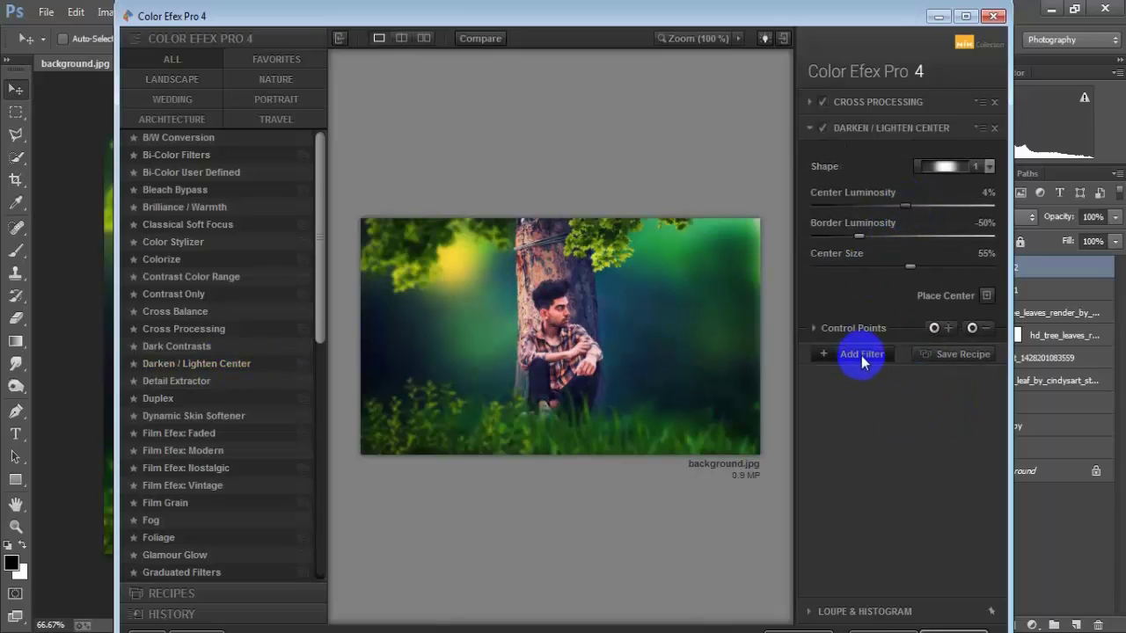
pyautogui.click(969, 626)
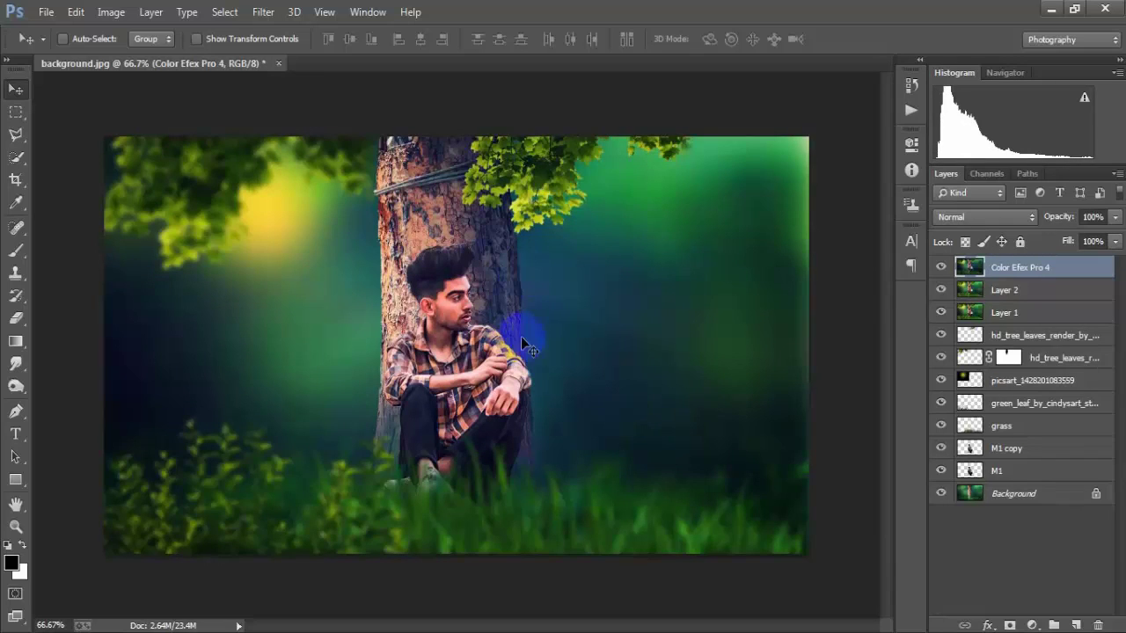
# Lower the Color Efex Pro 4 layer's opacity to 80%, comparing with it hidden and shown.
pyautogui.click(941, 269)
pyautogui.click(941, 268)
pyautogui.click(1114, 216)
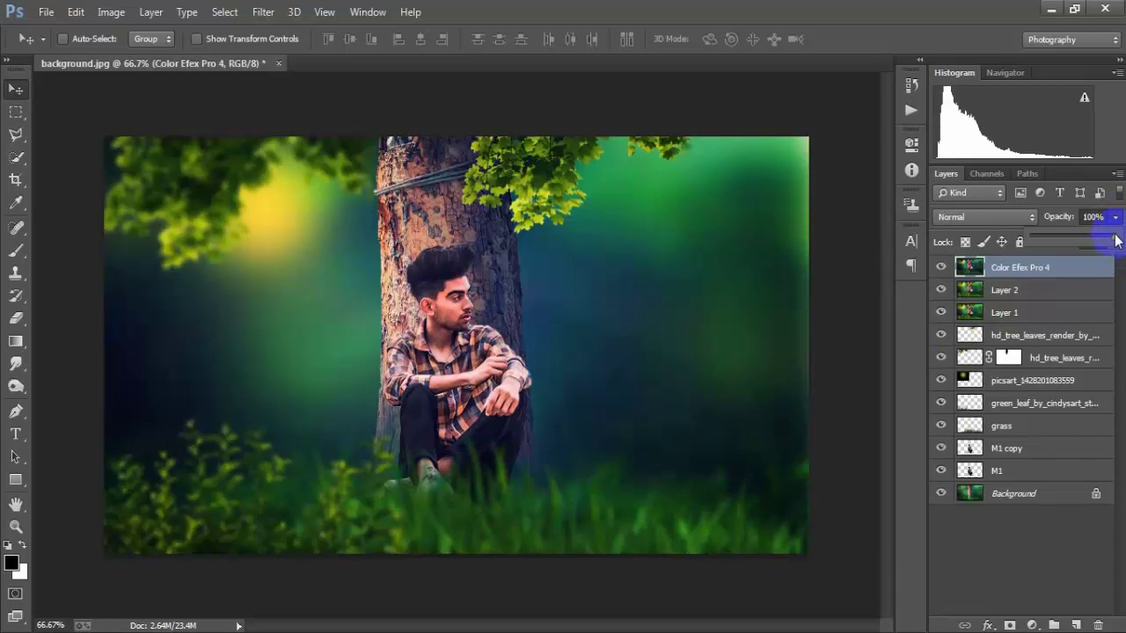
pyautogui.moveTo(1114, 237); pyautogui.dragTo(1087, 241)
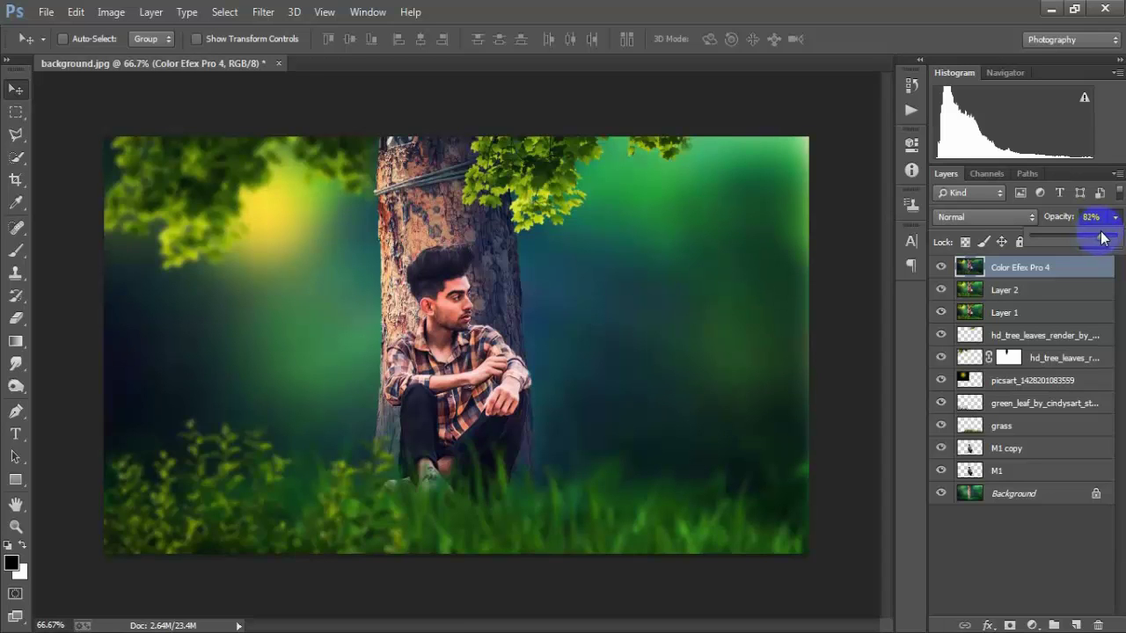
pyautogui.click(941, 267)
pyautogui.click(941, 266)
# Inspect the man's face at 100% zoom, zoom back out, and return to the Move tool.
pyautogui.click(16, 525)
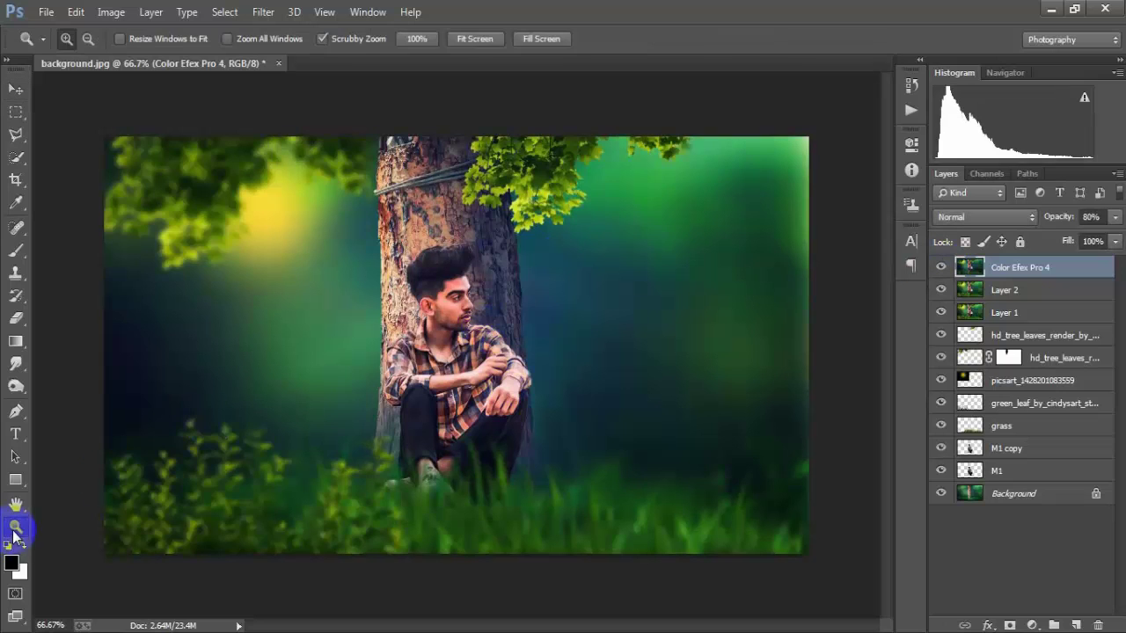
pyautogui.moveTo(447, 338); pyautogui.dragTo(451, 338)
pyautogui.click(451, 338)
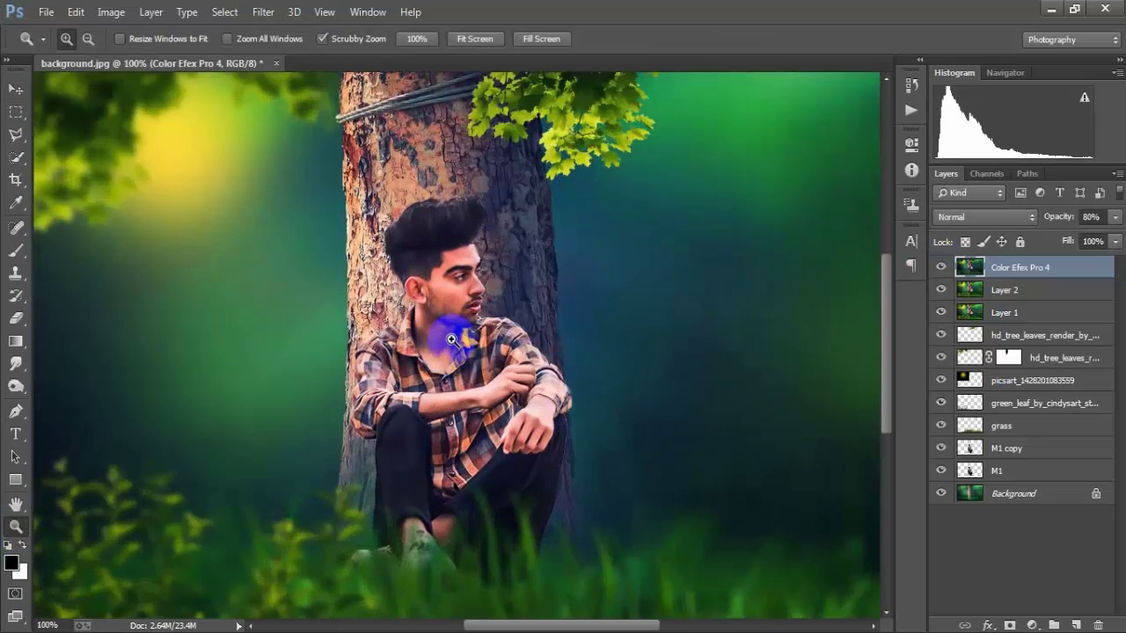
pyautogui.scroll(2, 473, 334)
pyautogui.scroll(-3, 459, 316)
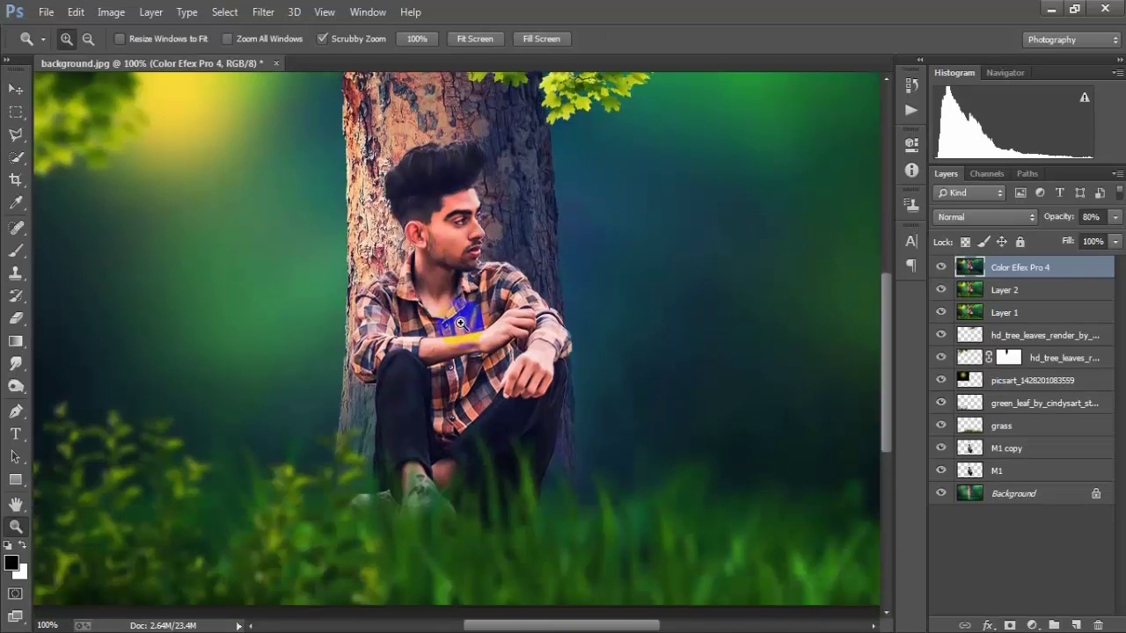
pyautogui.keyDown('alt'); pyautogui.click(460, 324); pyautogui.keyUp('alt')
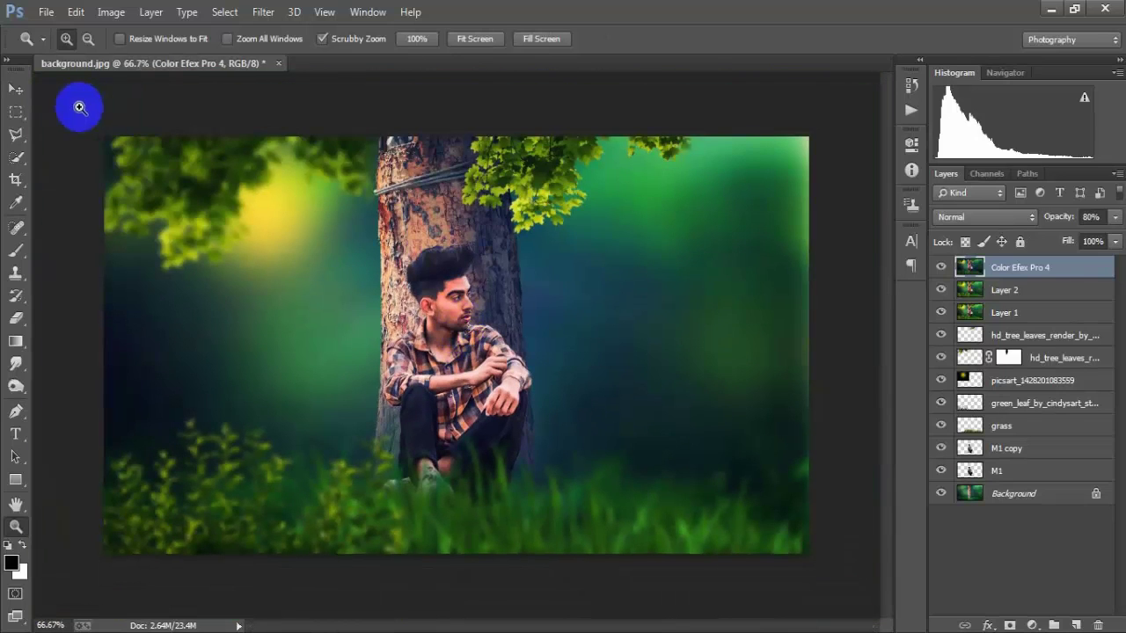
pyautogui.click(15, 89)
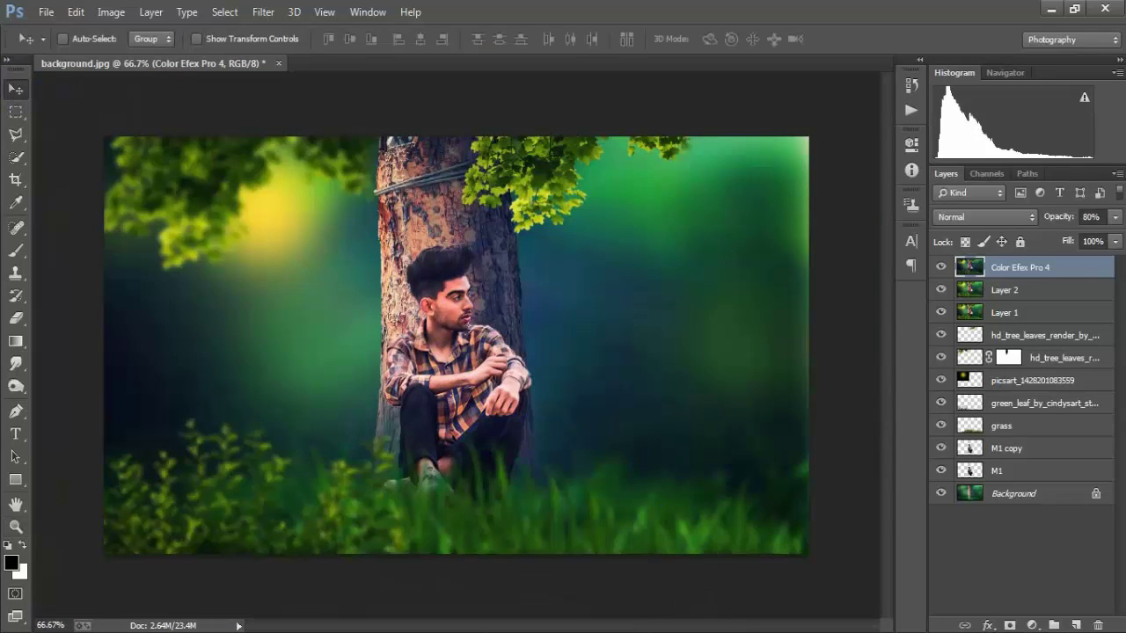